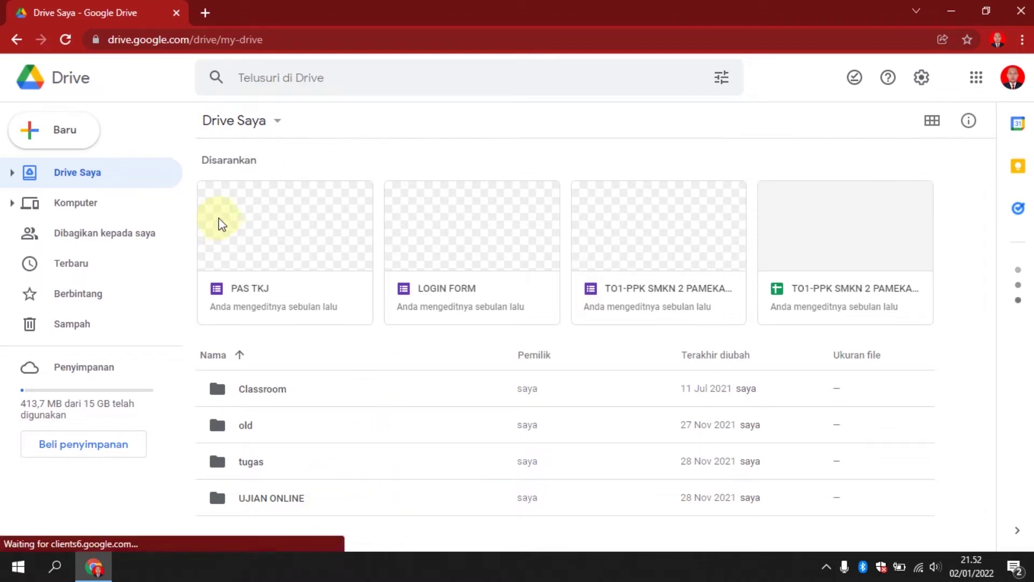
Create a new folder named WEBINAR in My Drive.
click(51, 134)
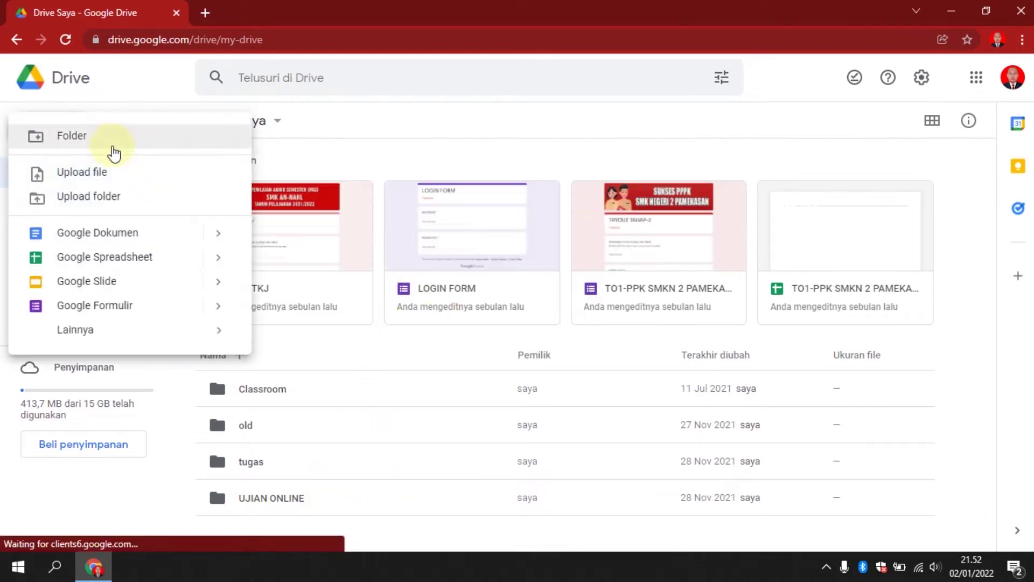
click(111, 144)
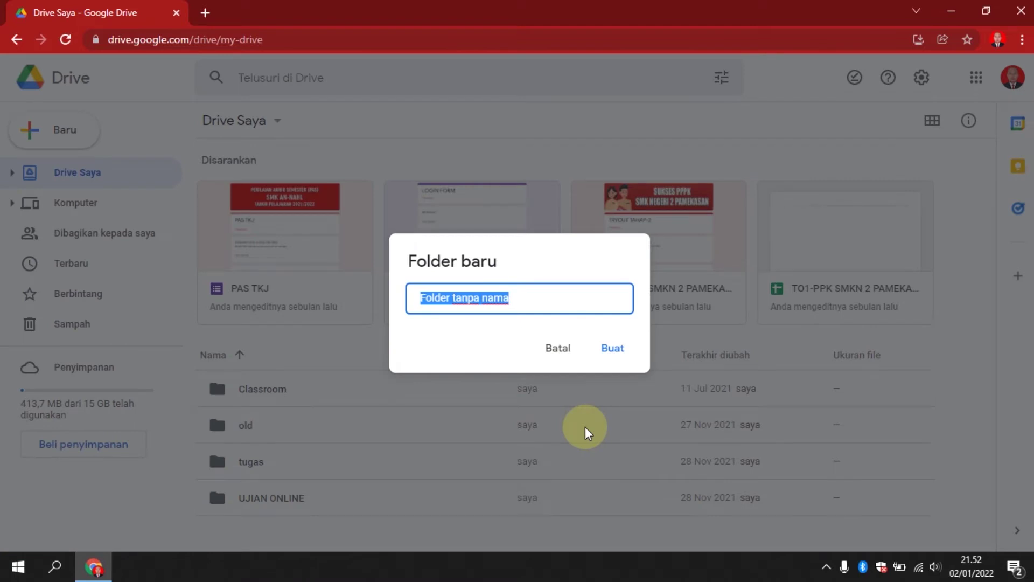
text(we)
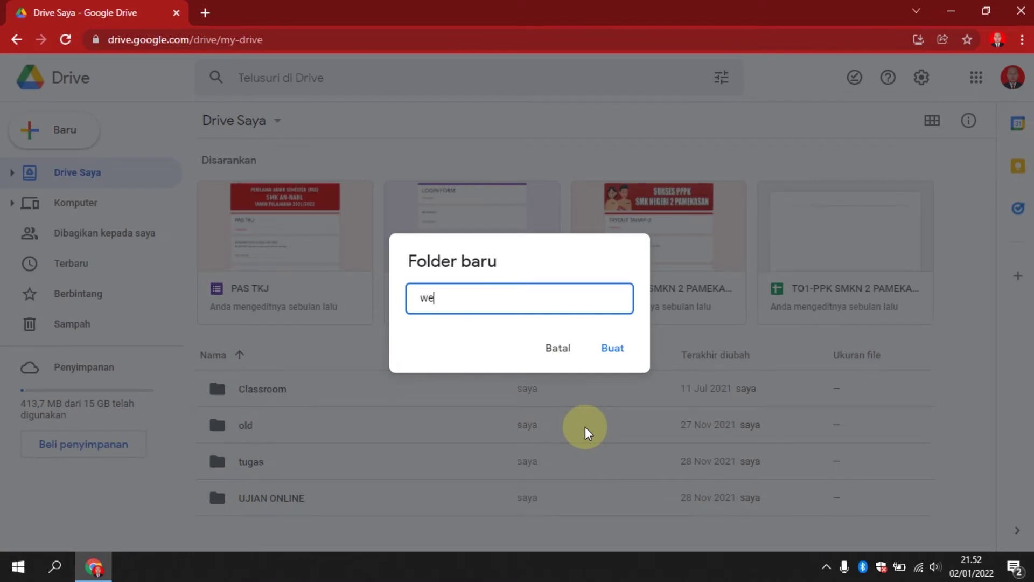
key(BackSpace)
key(BackSpace)
text(web)
key(BackSpace)
key(BackSpace)
key(BackSpace)
text(WEBINAR)
click(615, 355)
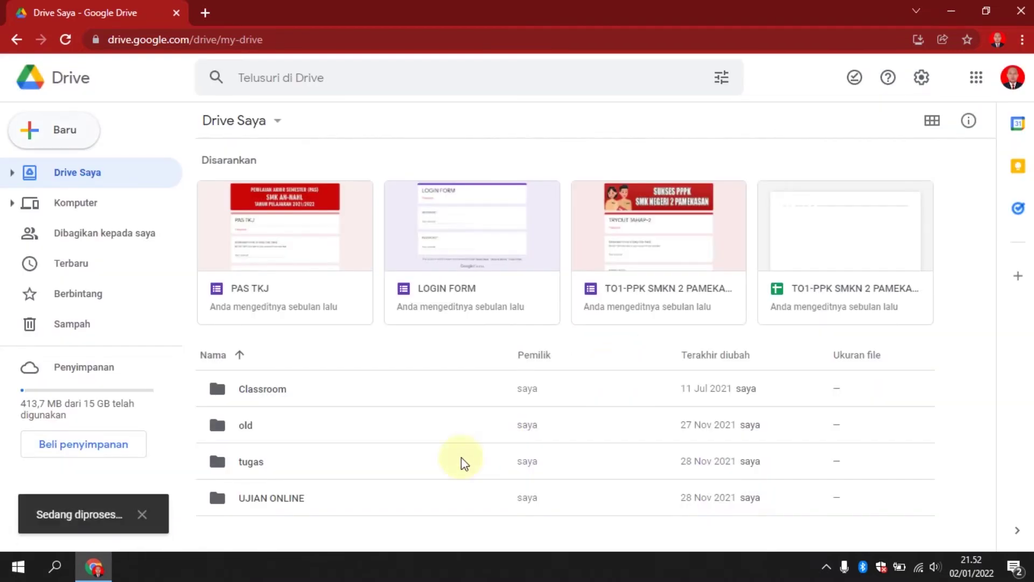
Open the WEBINAR folder and create a new Google Form inside it.
double_click(260, 533)
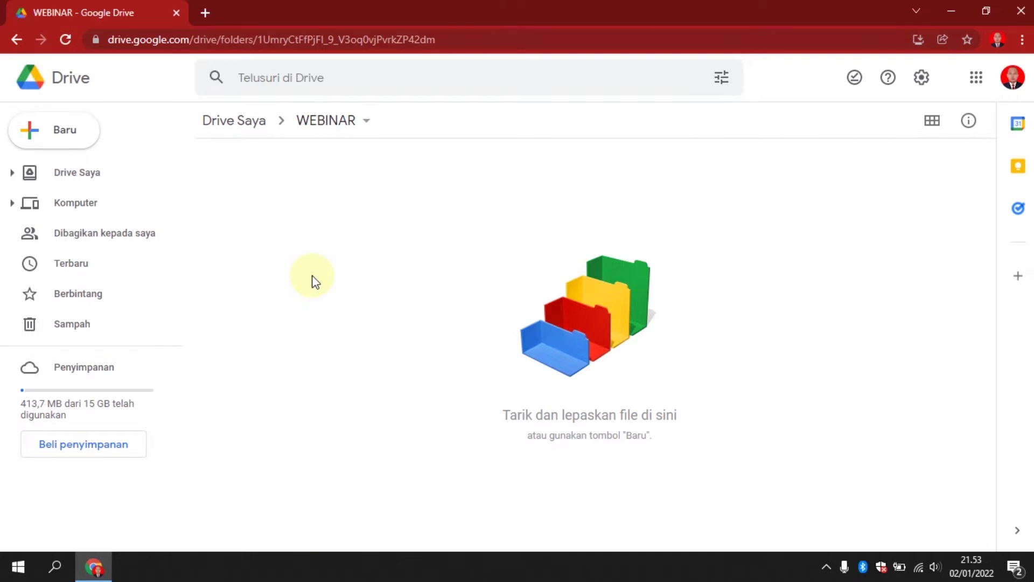
click(57, 135)
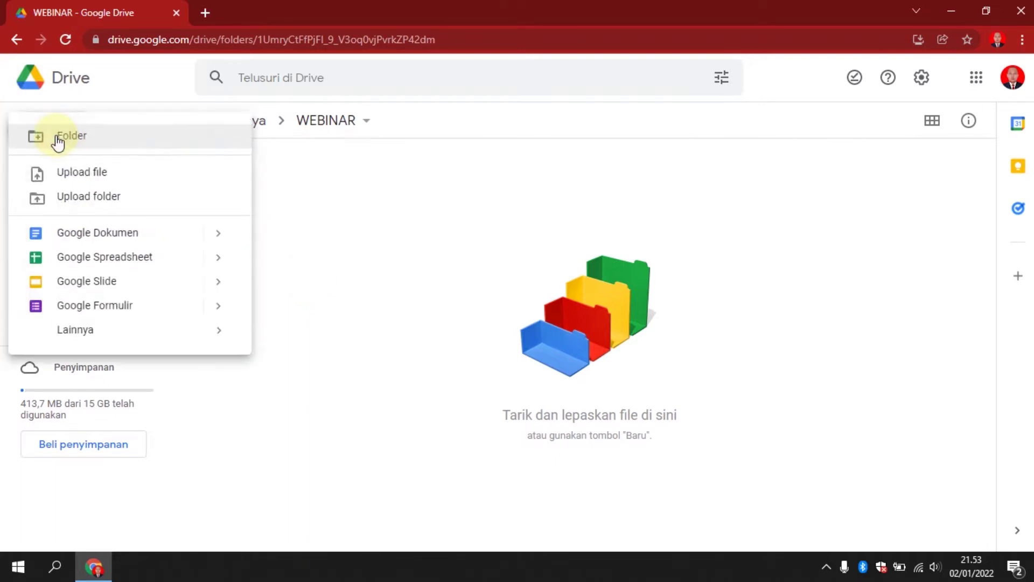
click(326, 267)
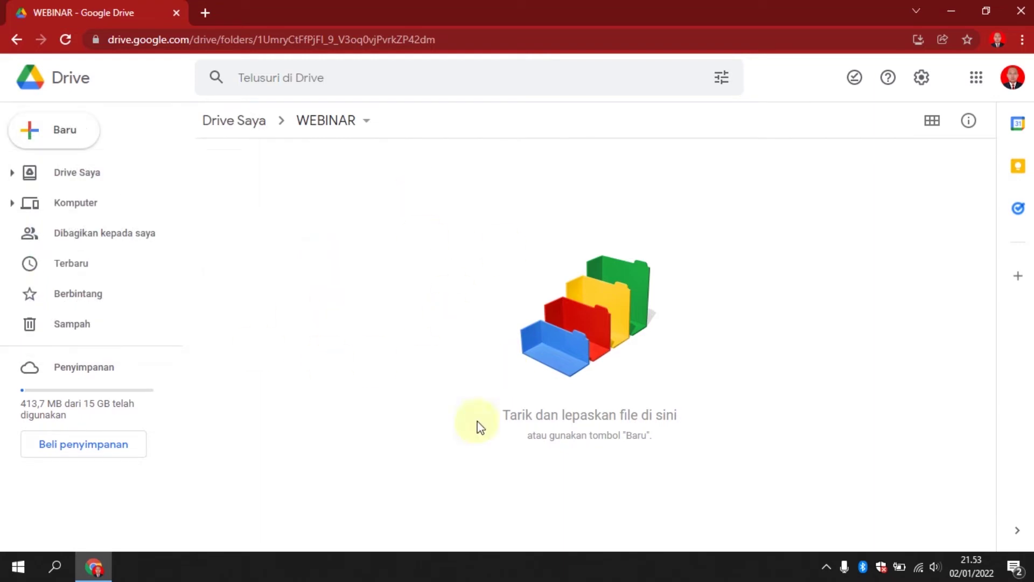
right_click(249, 165)
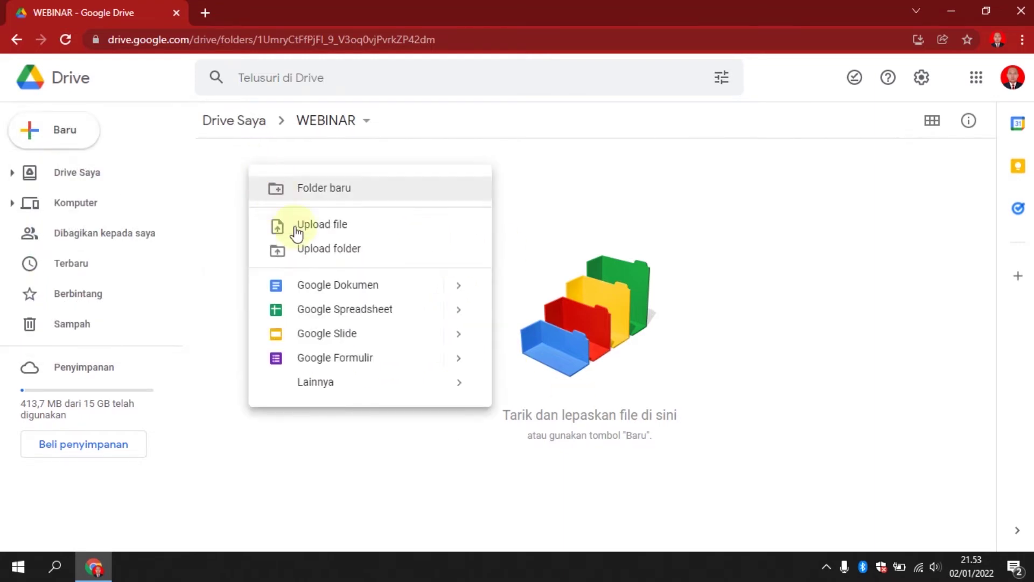
click(330, 360)
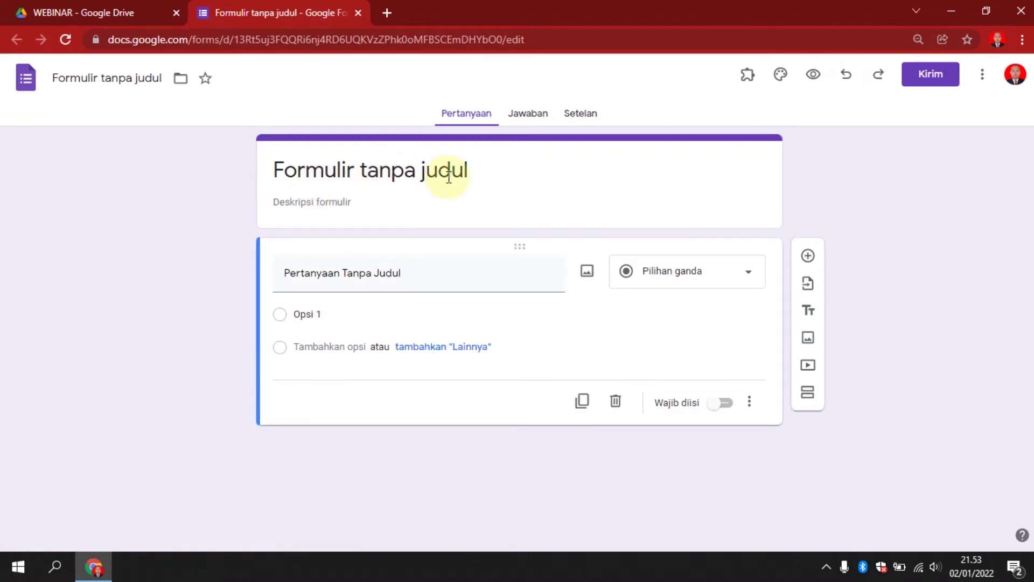
Title the form "FORMULIR PENDAFTARAN WEBINAR PEMBELAJARAN ABAD 21" and apply the same title as its file name.
drag(477, 170, 226, 166)
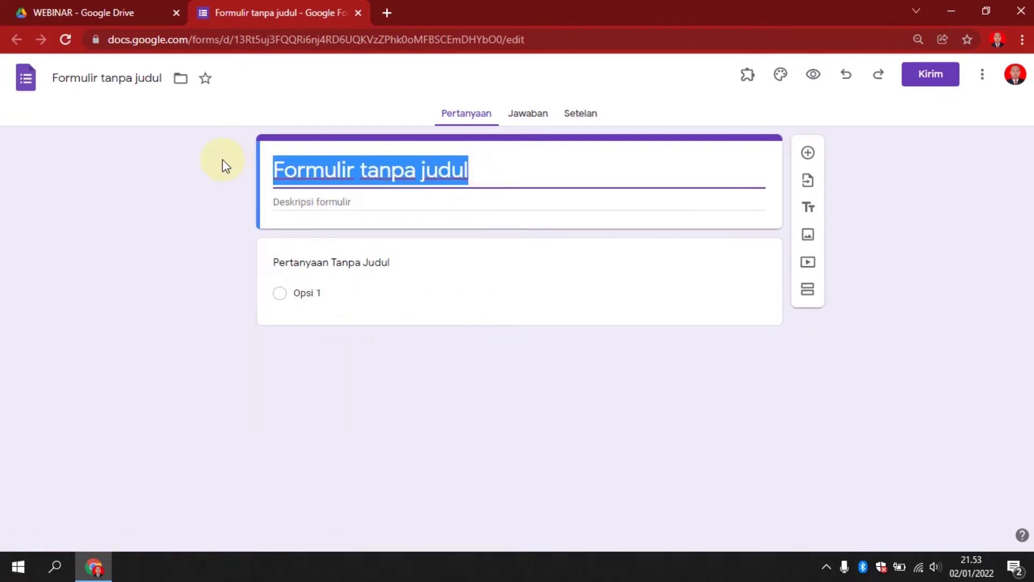
text(FORM)
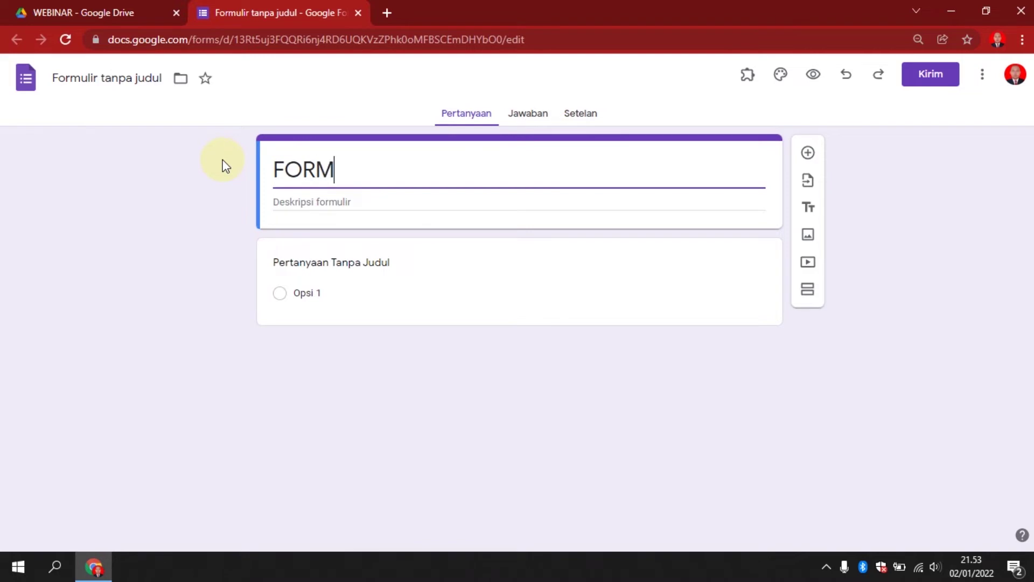
text(ULIR PENDA)
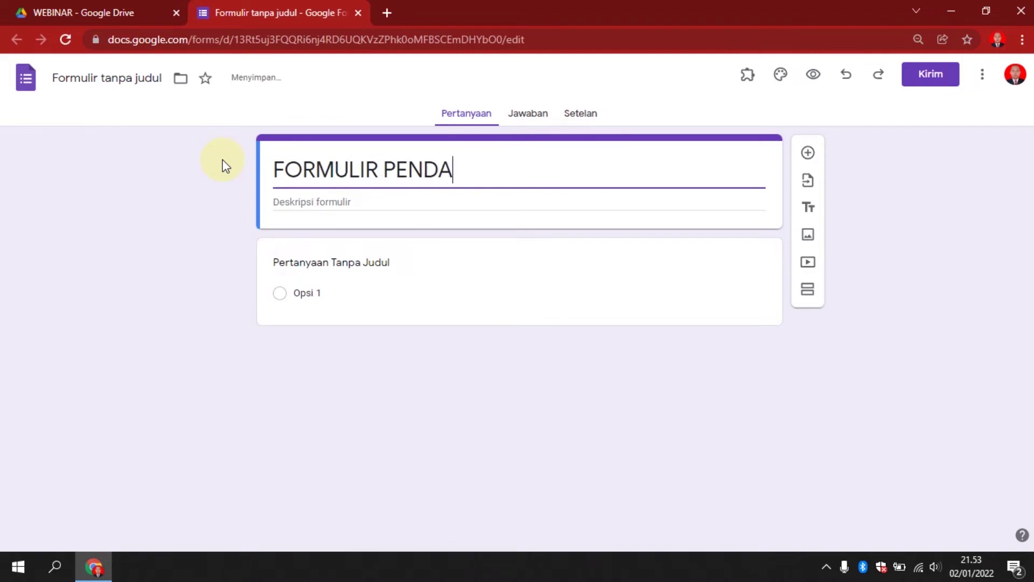
text(FTARAN WEBINAR)
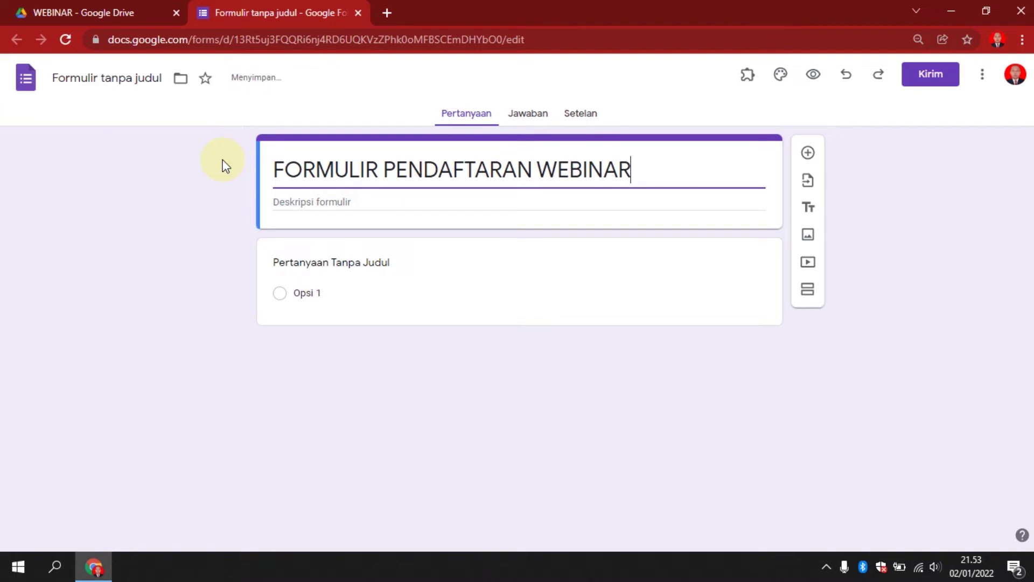
text( PEMBE)
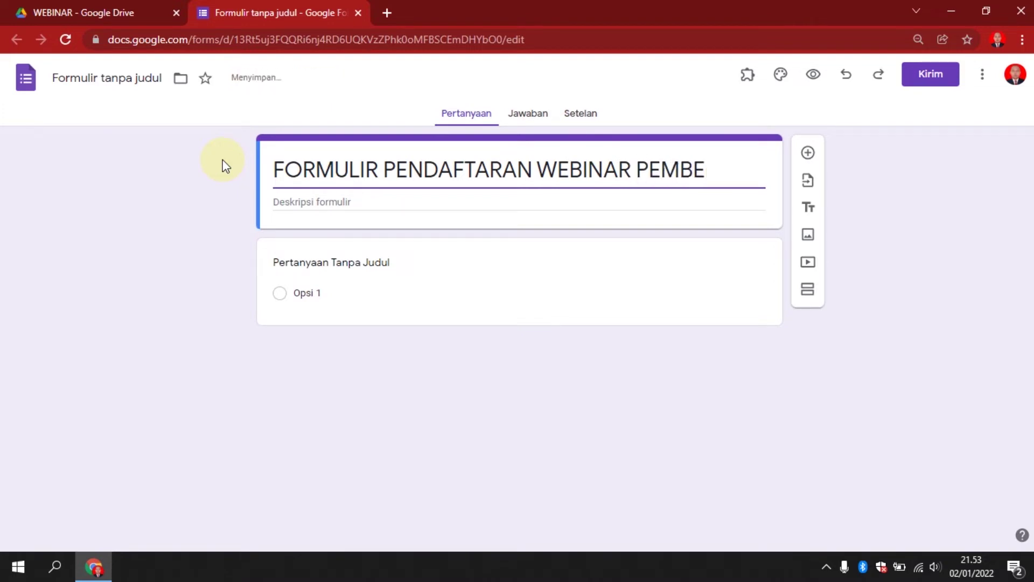
text(LAJARAN ABA)
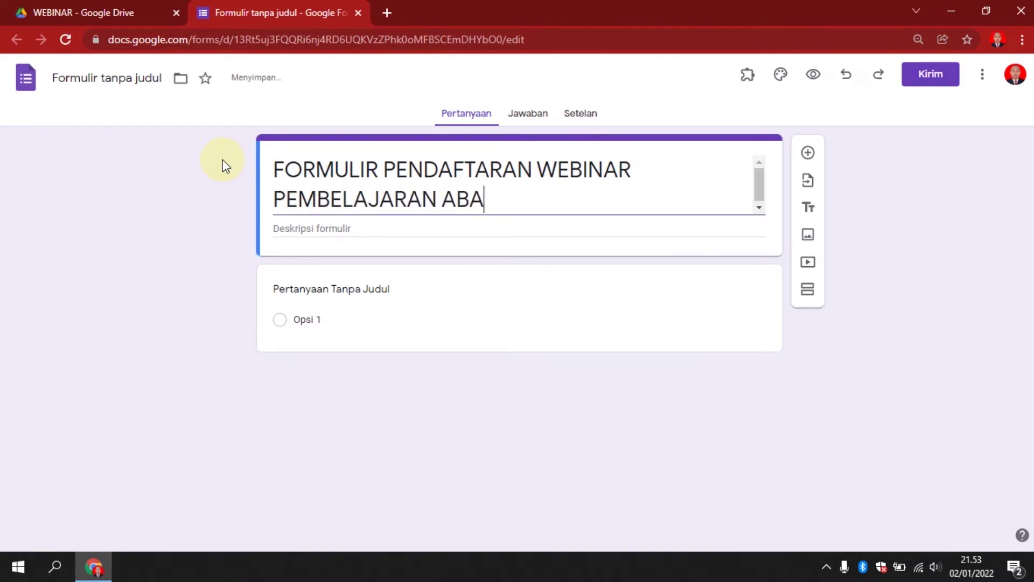
text(D 21)
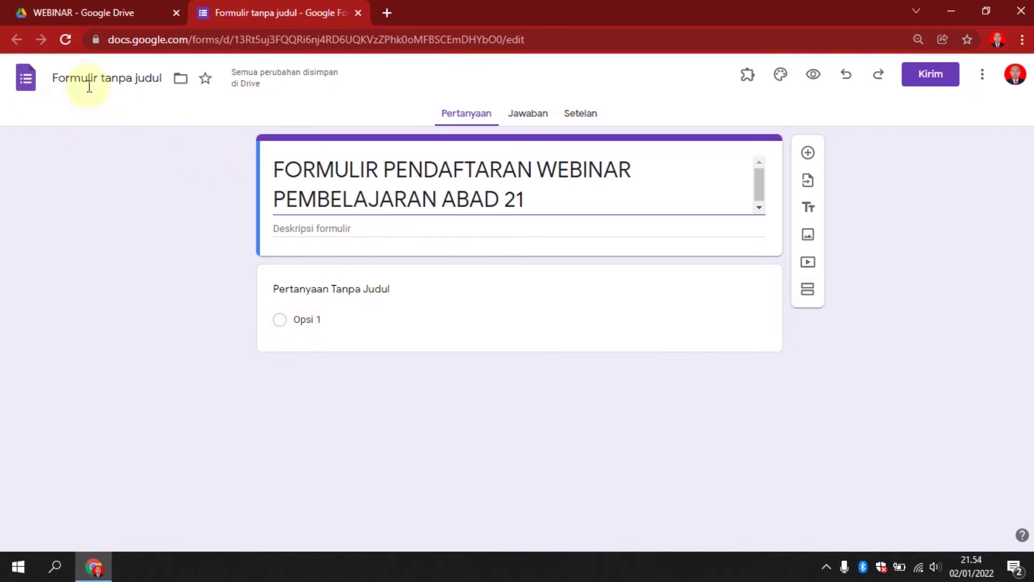
click(111, 81)
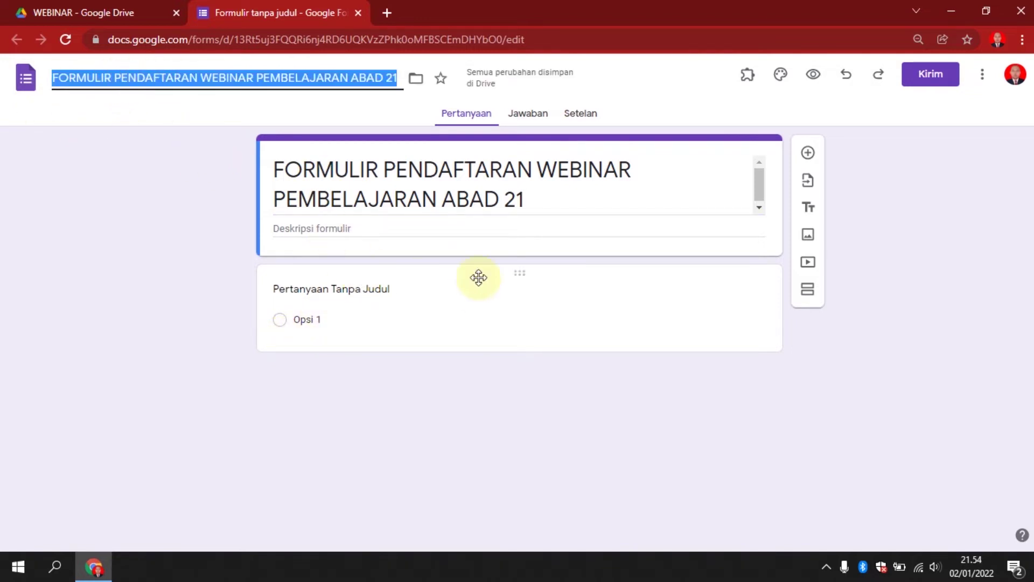
click(196, 387)
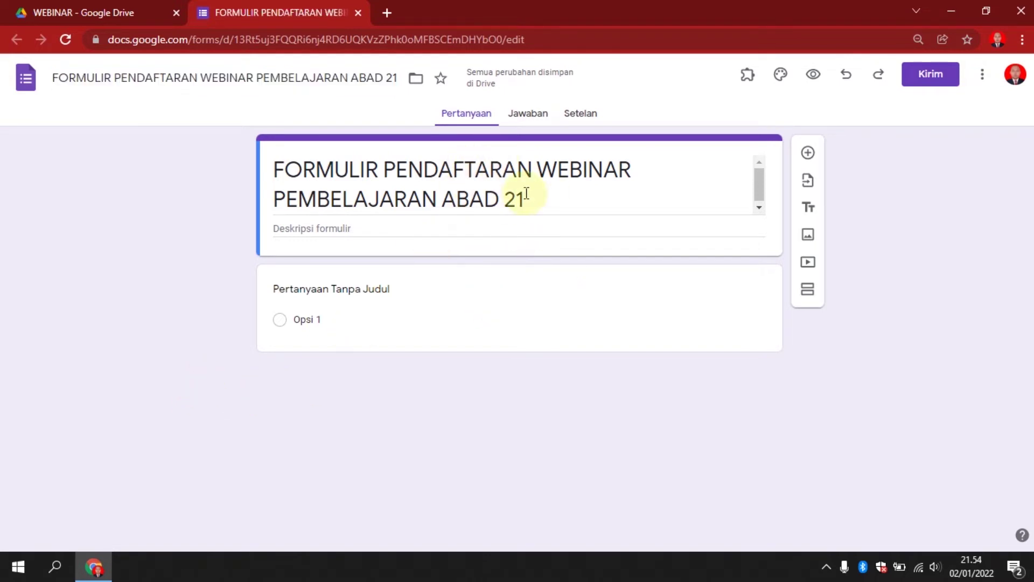
Set the first question to "NAMA LENGKAP" with the short answer type (Jawaban singkat) and make it required.
click(356, 291)
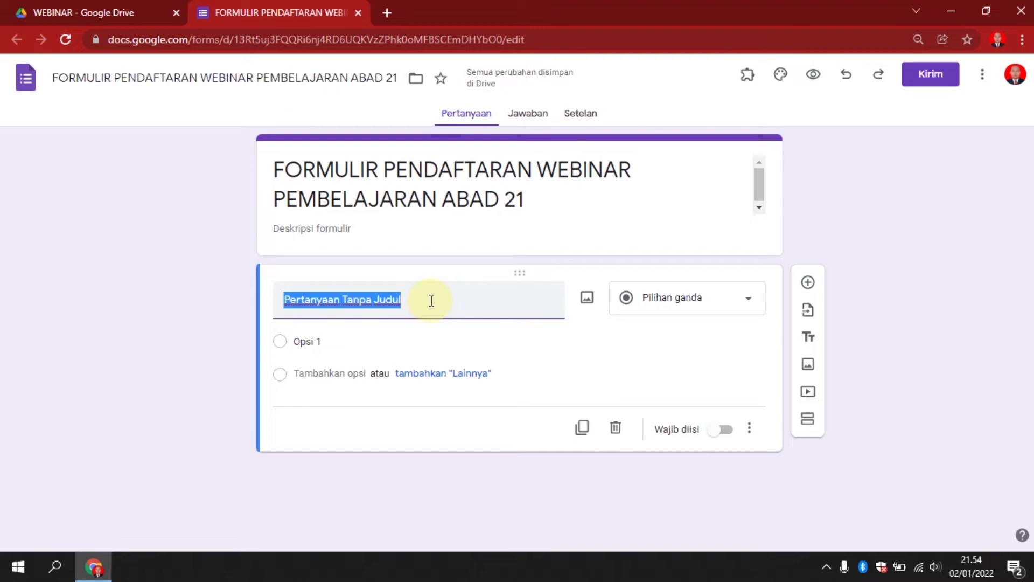
text(NAMA LENGKAP)
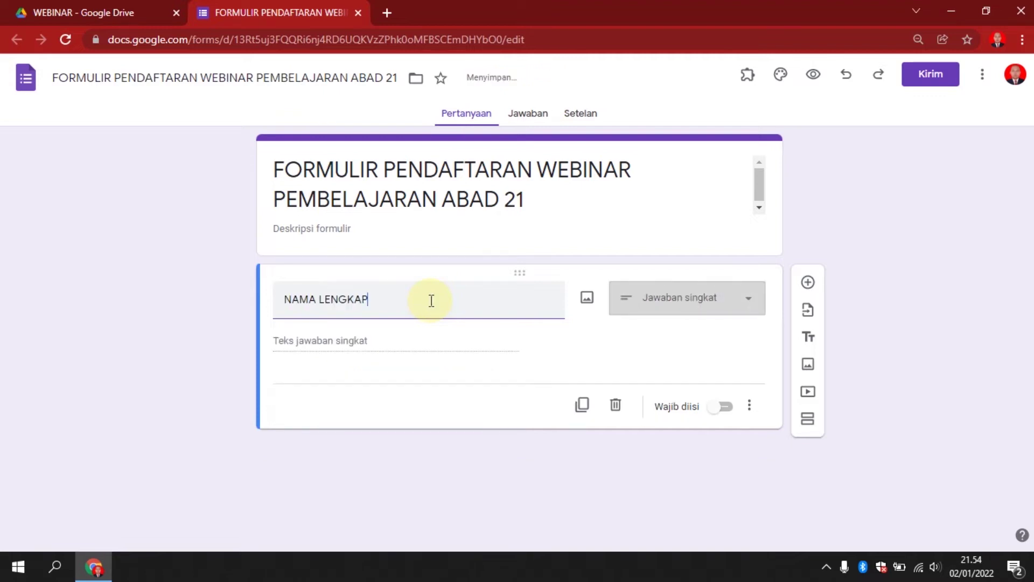
click(737, 296)
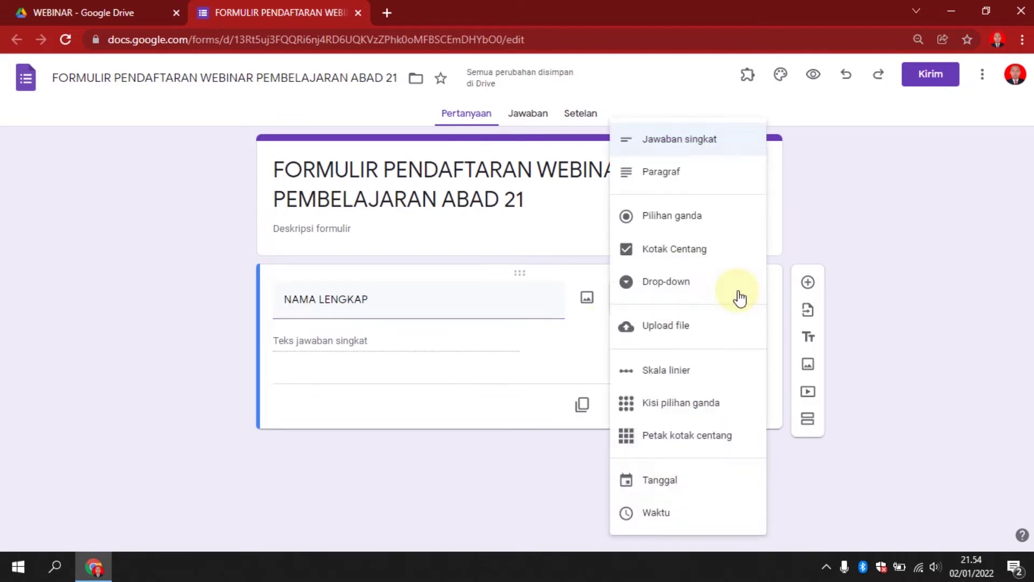
click(733, 142)
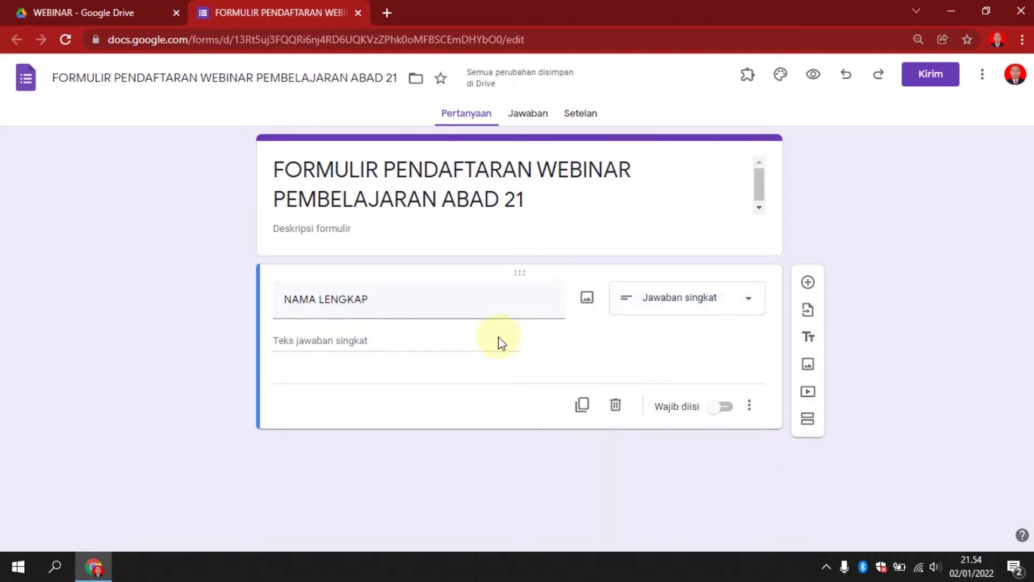
click(726, 408)
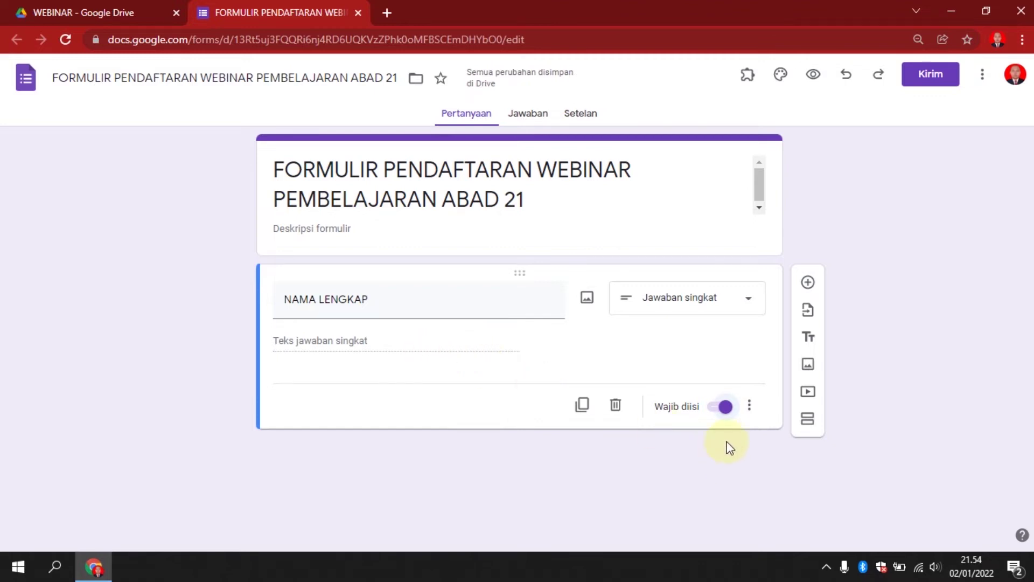
Add the description "Tulis nama lengkap serta gelar. Contoh:" followed by a sample name with degree to the NAMA LENGKAP question.
click(750, 415)
click(773, 464)
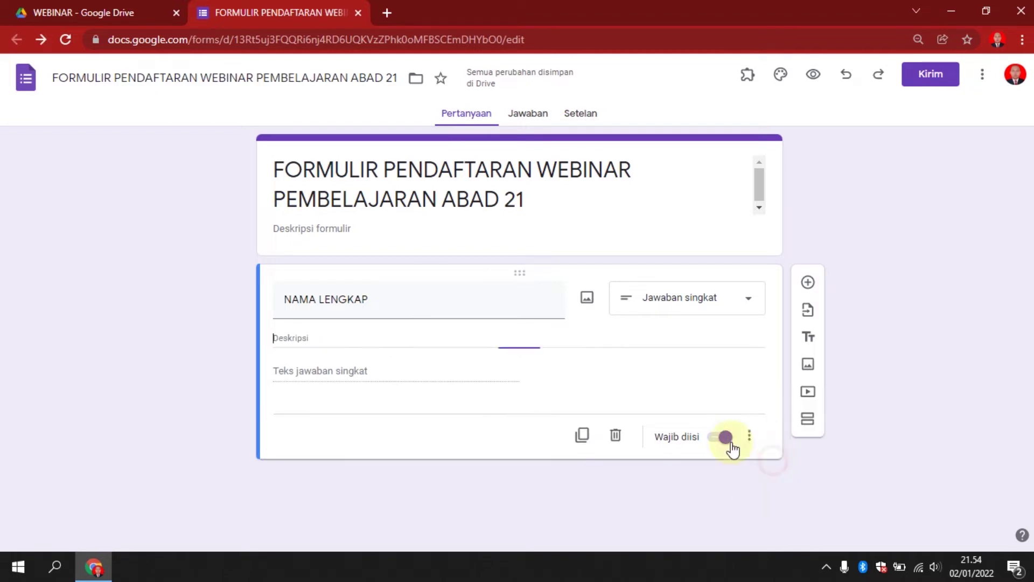
text(tULIS)
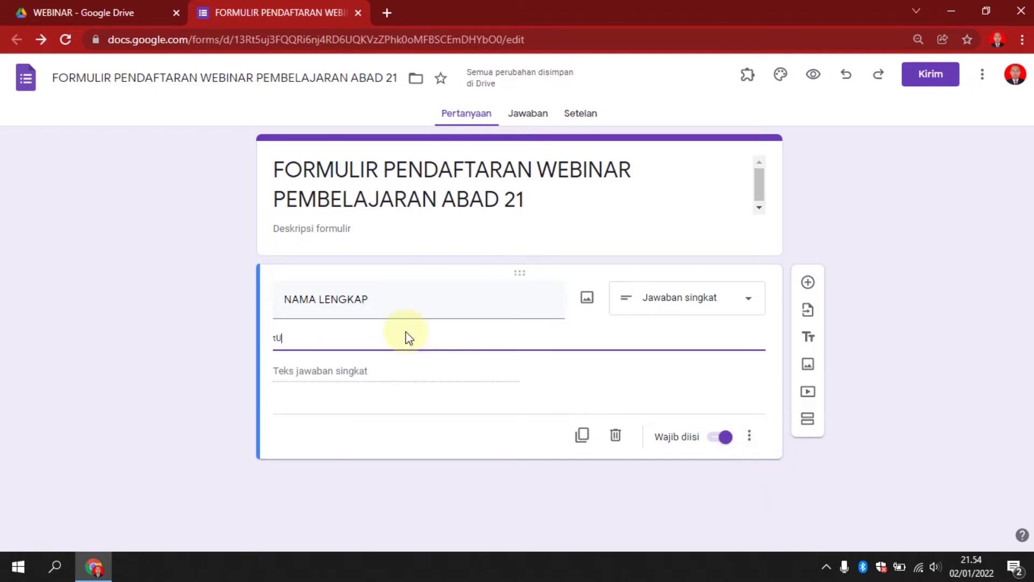
key(BackSpace)
key(BackSpace)
key(BackSpace)
key(BackSpace)
key(BackSpace)
text(Tulis)
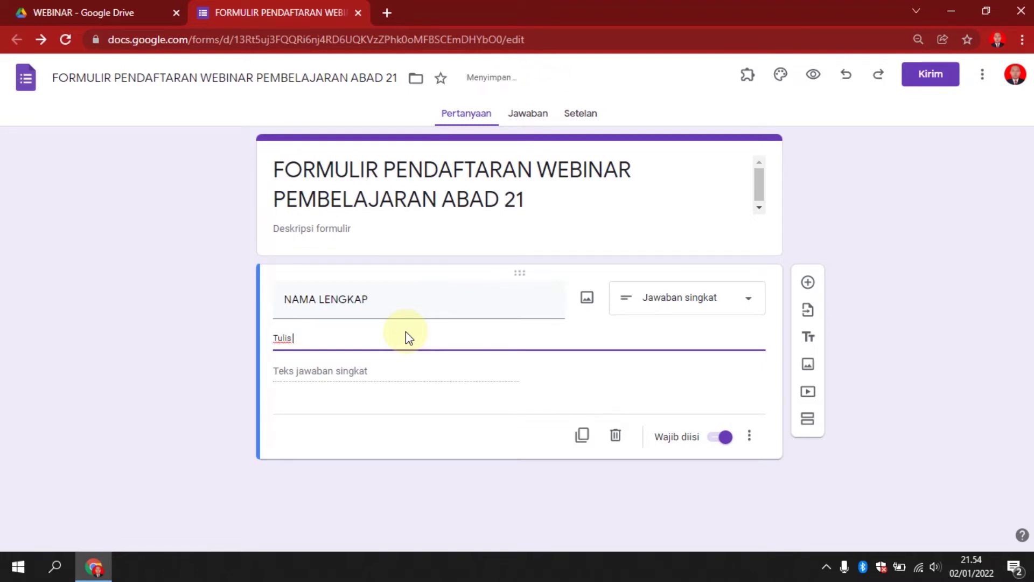
text( nama lengkap serta gelar. Conto)
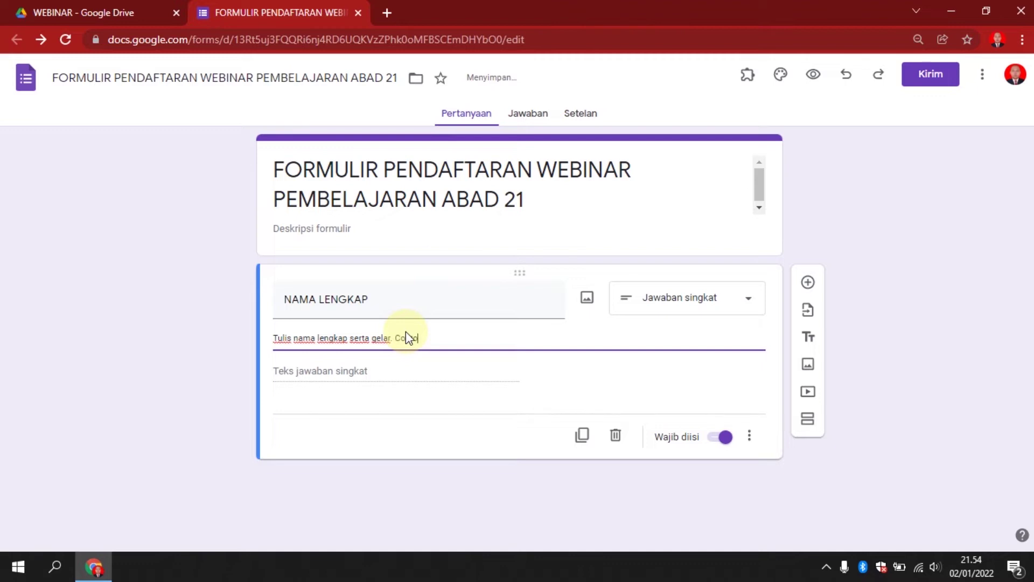
text(h: Kusnadi, S.Kom)
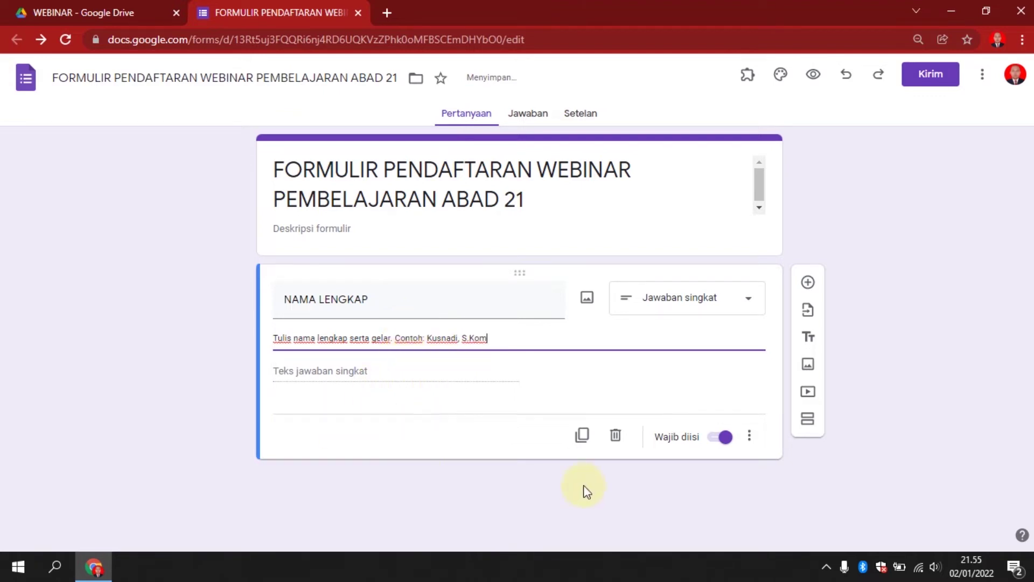
Add a second question "ASAL INSTANSI" with the short answer type (Jawaban singkat).
click(809, 282)
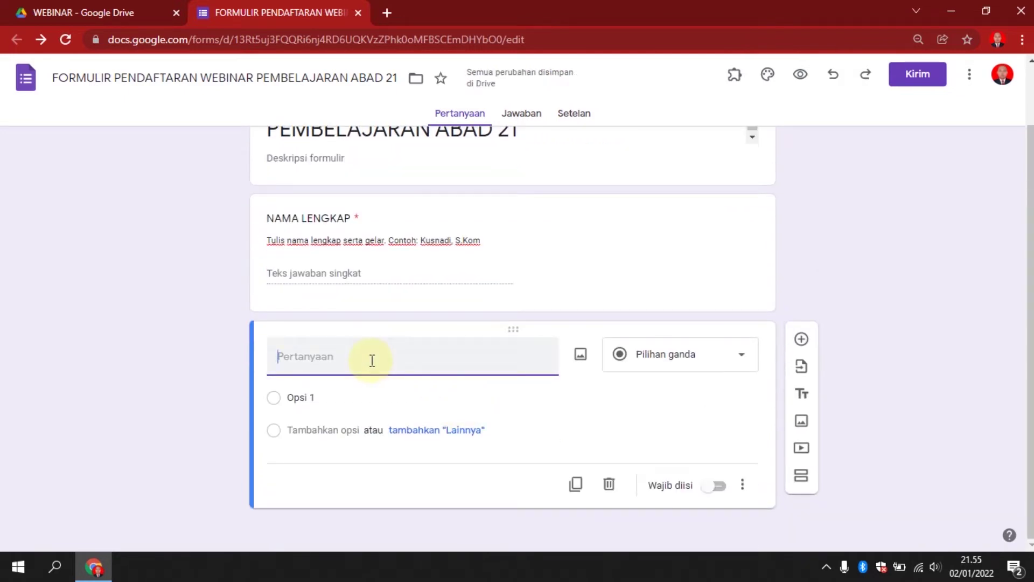
text(ASAL INSTAN)
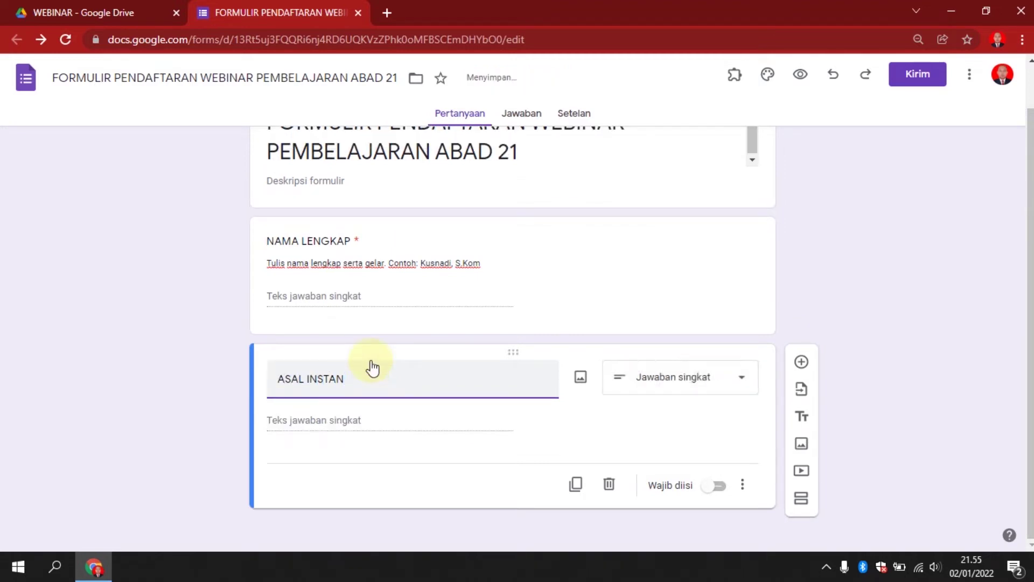
text(SI)
scroll(513, 202, up, 1)
scroll(469, 371, down, 1)
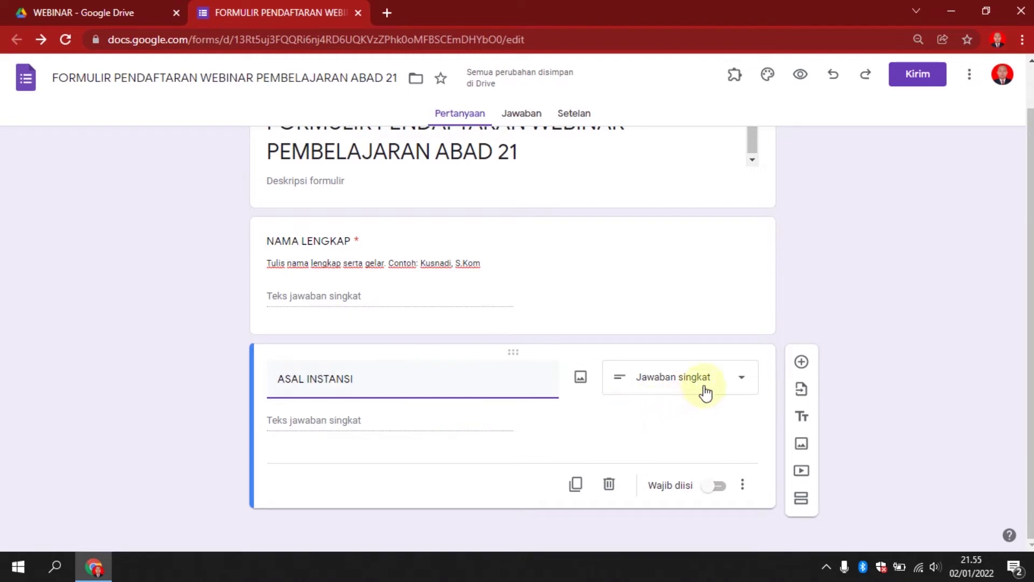
click(723, 377)
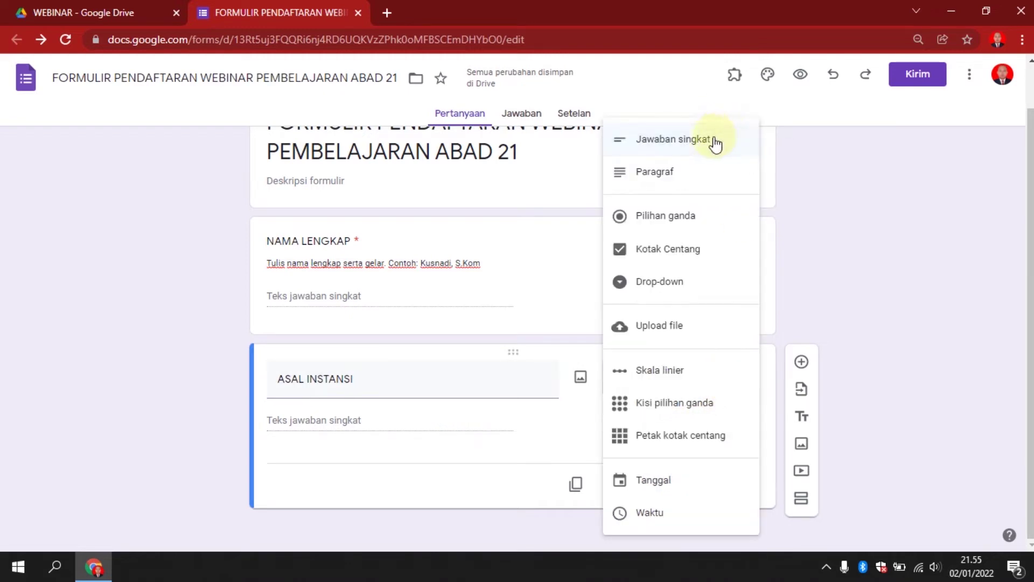
click(714, 140)
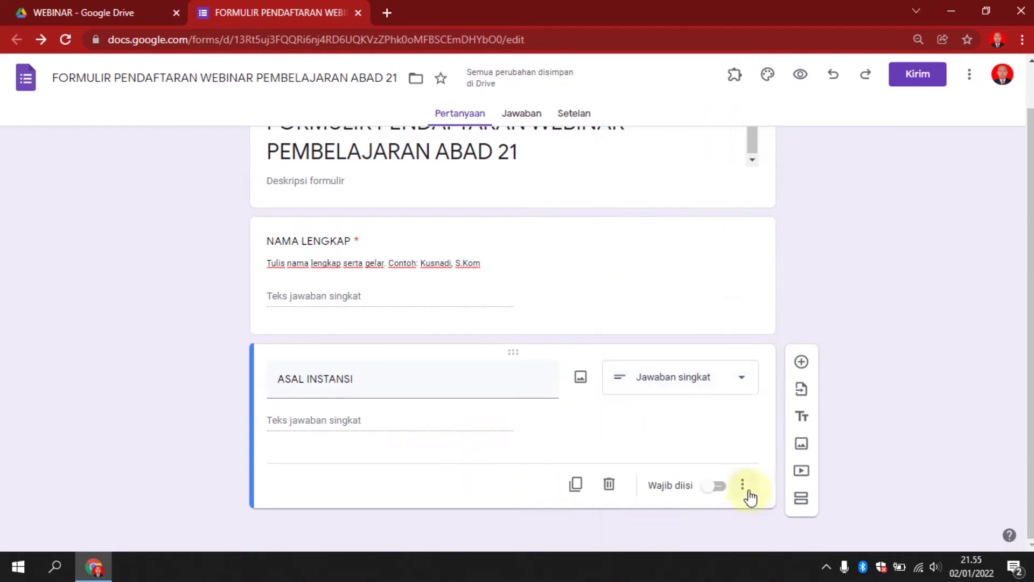
Add the description "Contoh: SMKN ....." to the ASAL INSTANSI question and make the question required.
click(745, 488)
click(751, 484)
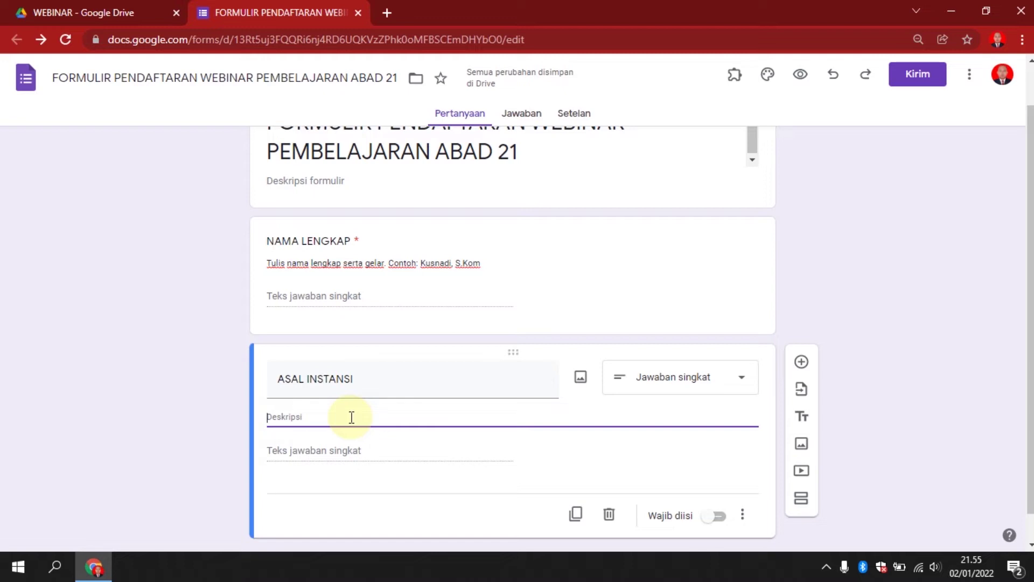
text(contoh)
key(BackSpace)
key(BackSpace)
key(BackSpace)
key(BackSpace)
key(BackSpace)
key(BackSpace)
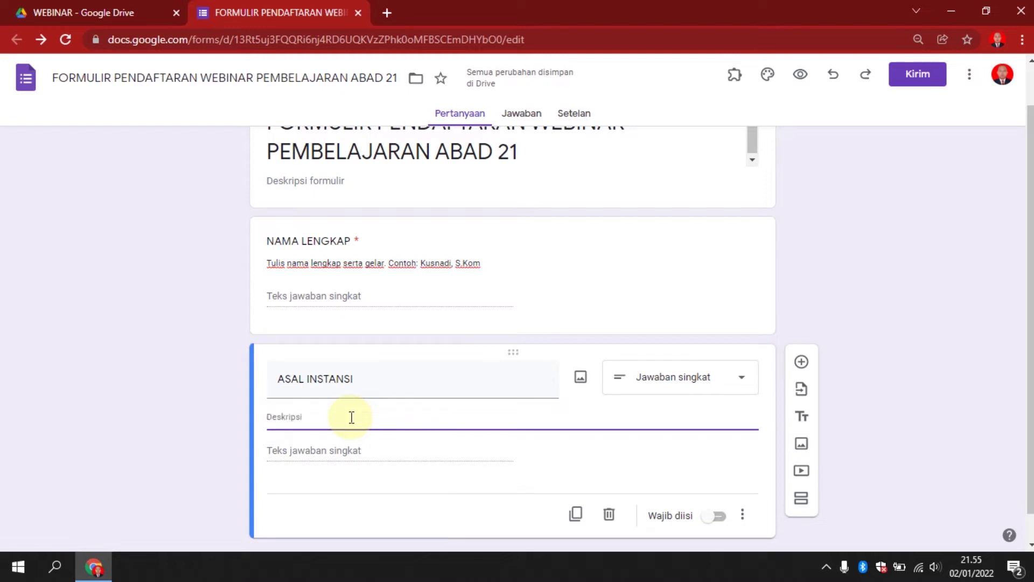
text(Contoh)
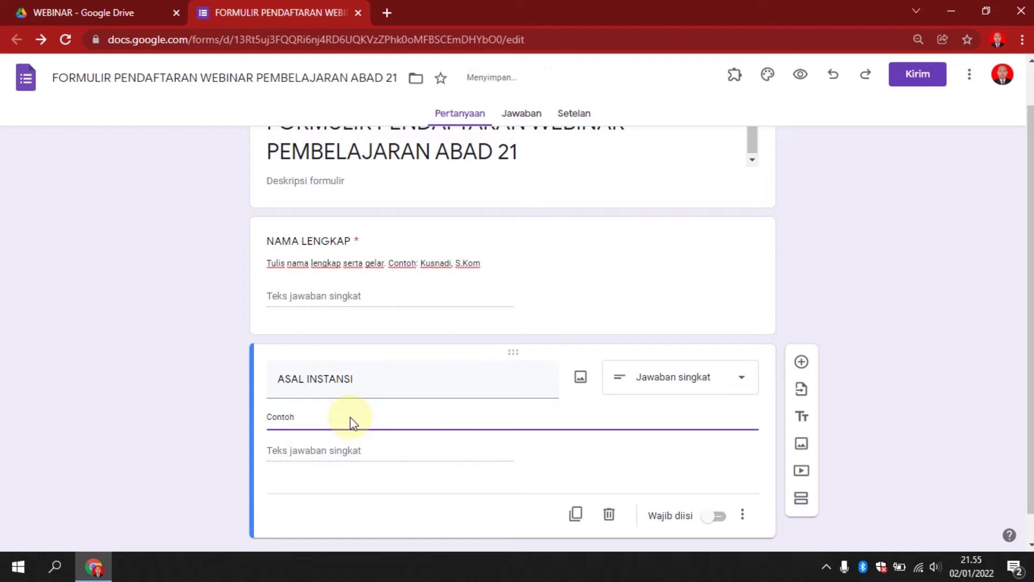
text(: SMKN .....)
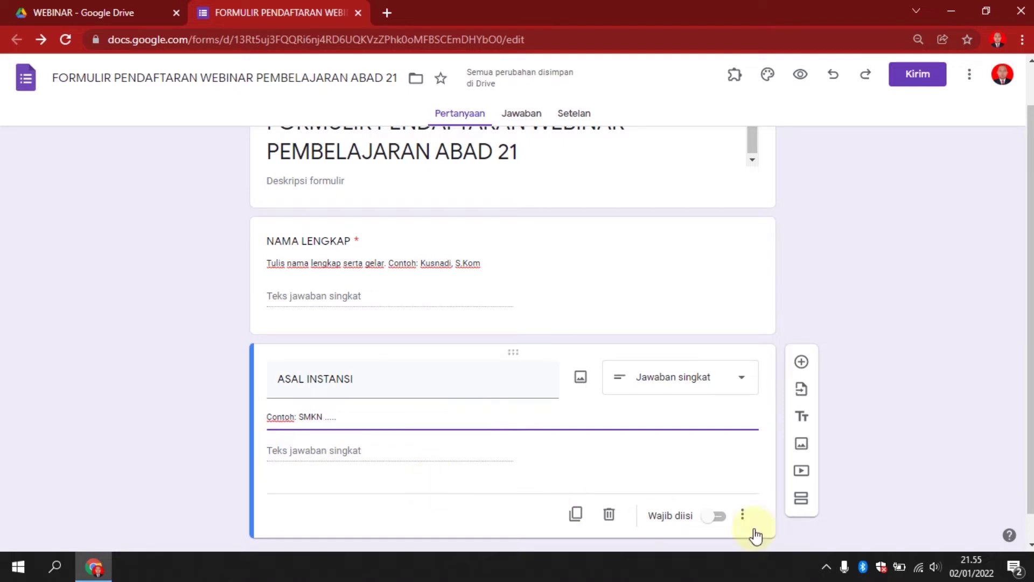
click(722, 519)
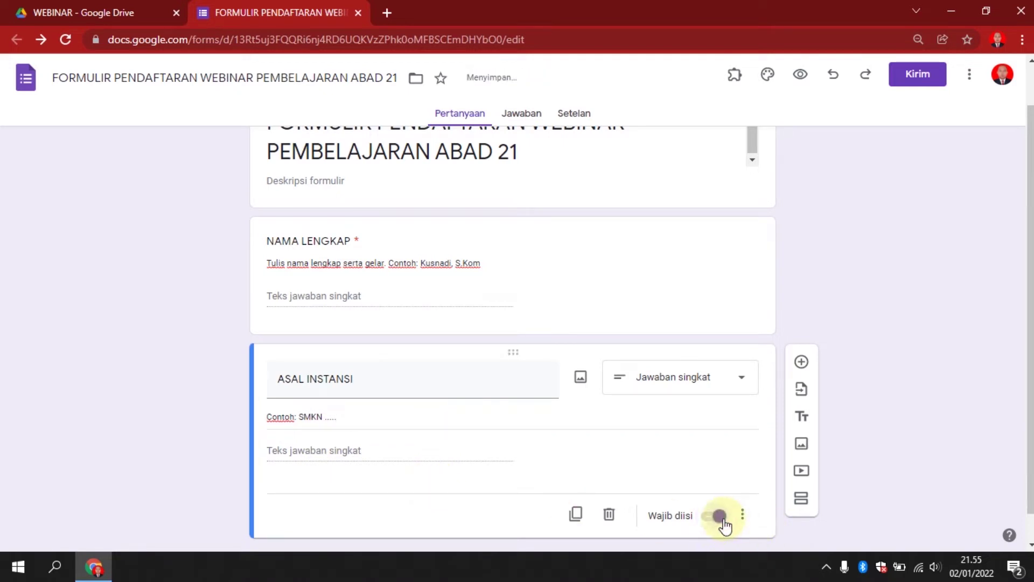
Add a third question "JABATAN" and set its answer type to Drop-down.
scroll(460, 426, down, 1)
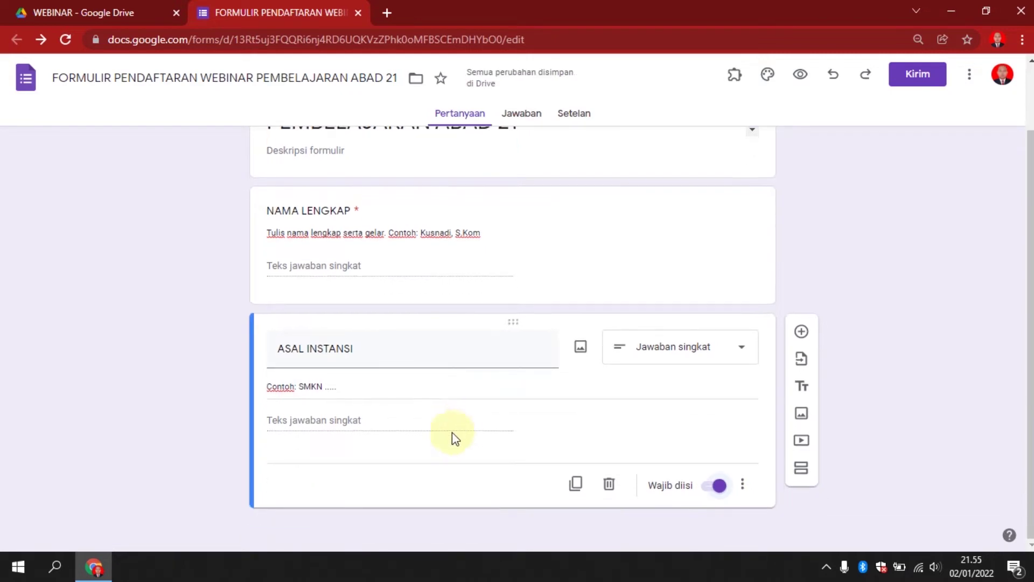
click(802, 333)
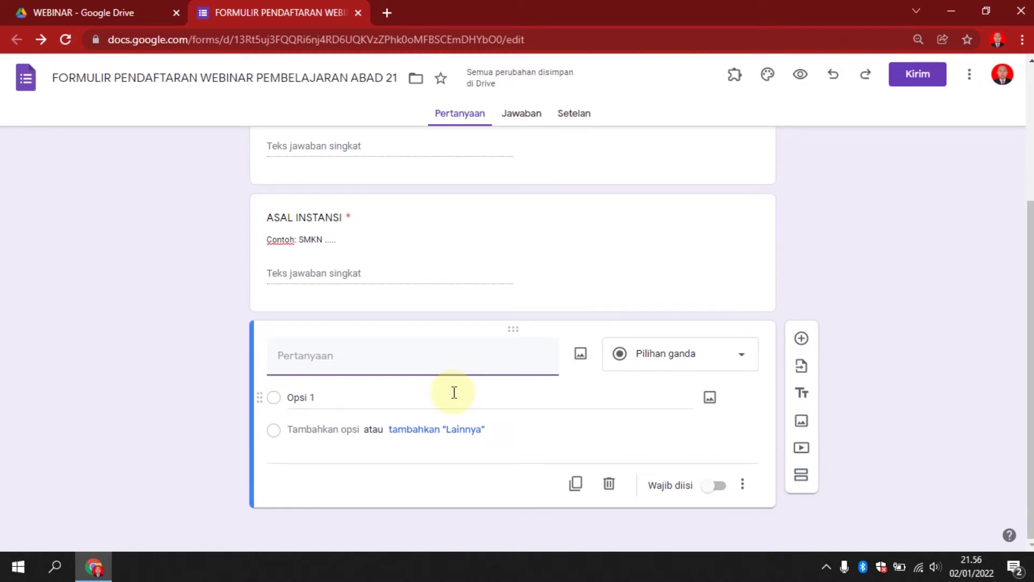
text(JABATAN)
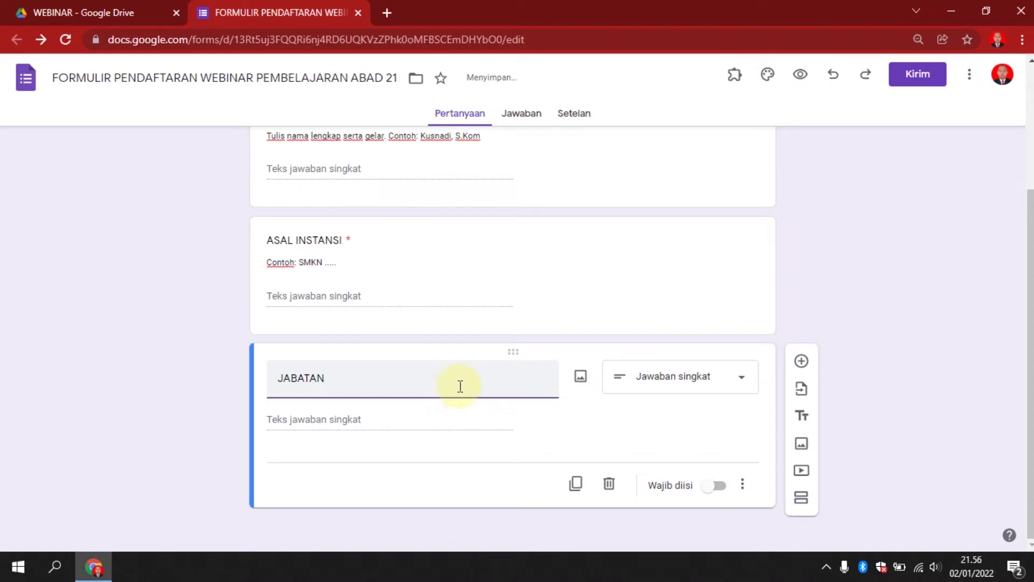
click(716, 380)
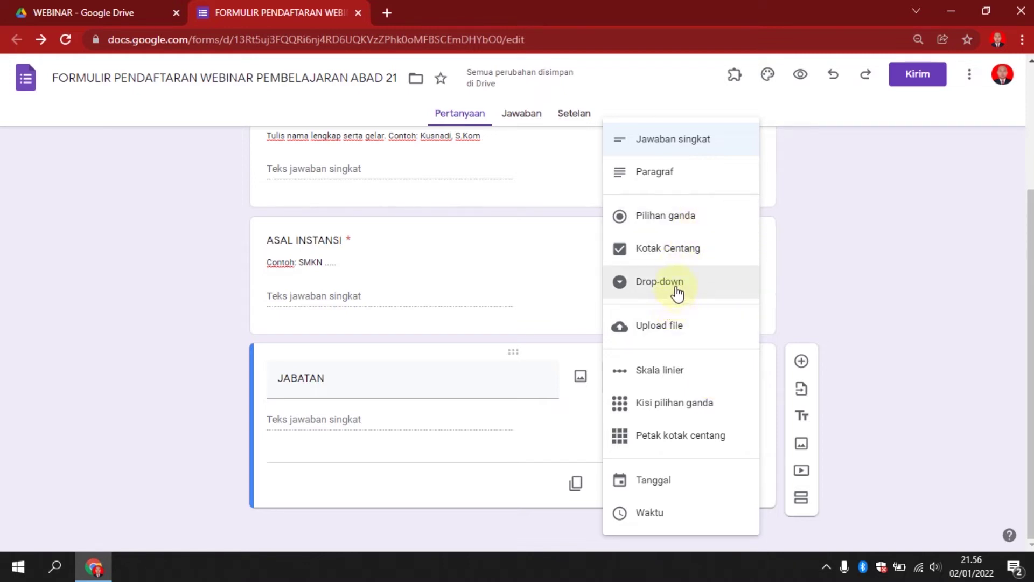
click(659, 281)
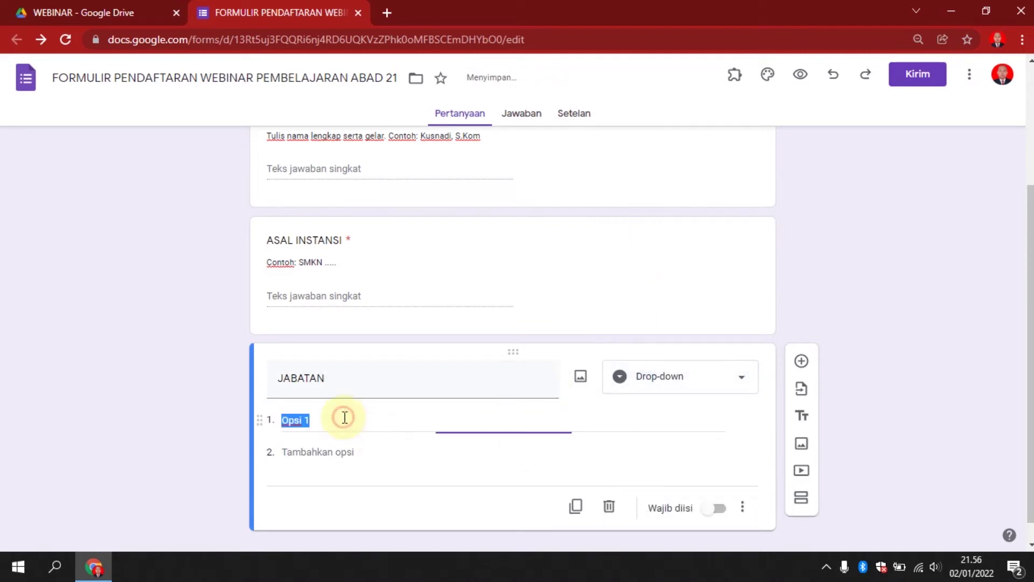
Enter GURU and SISWA as the JABATAN options and make the question required.
text(GURU)
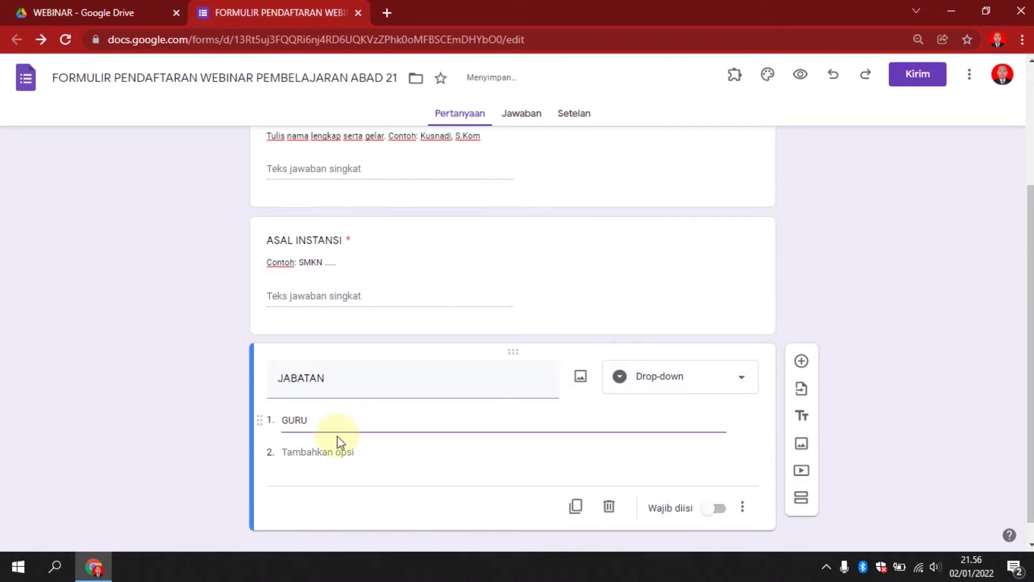
click(335, 452)
text(SISWA)
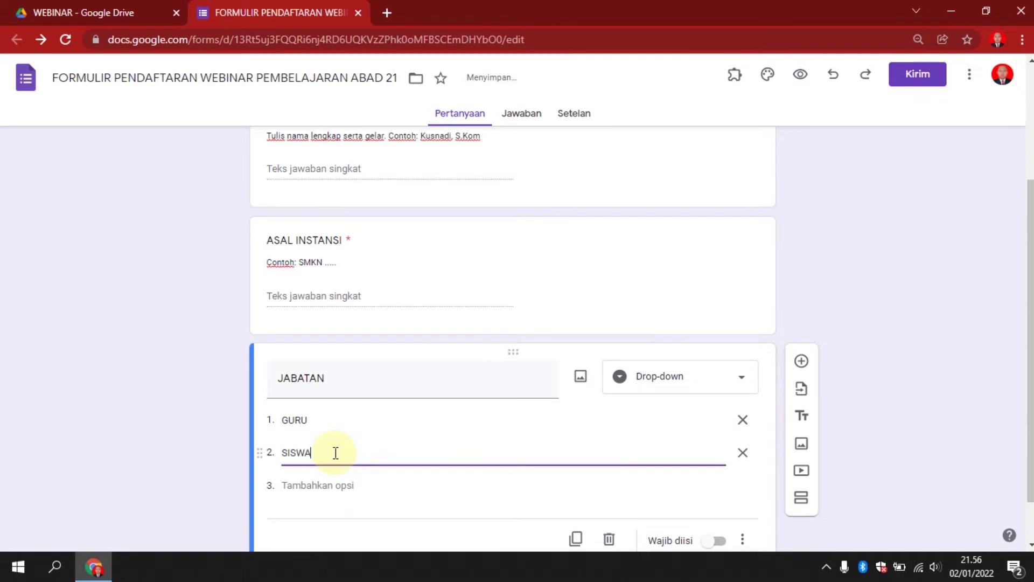
scroll(400, 443, down, 1)
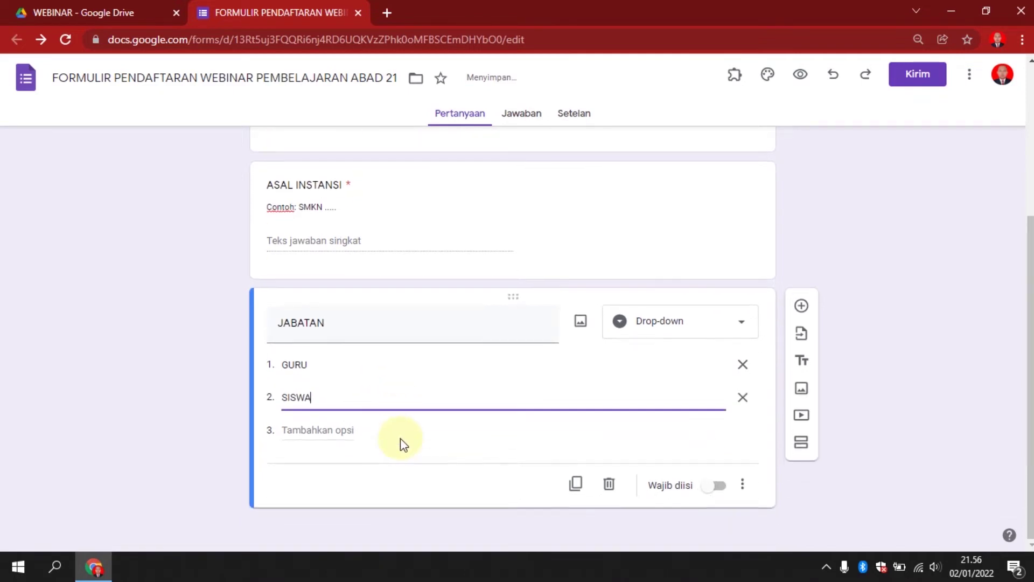
click(726, 490)
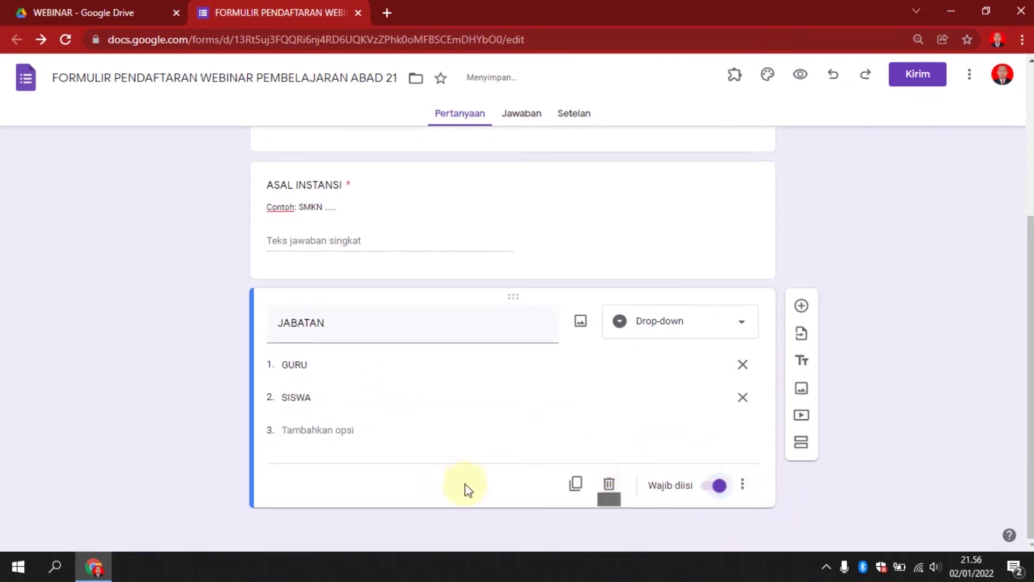
Add a required fourth question "NOMOR WA" with the short answer type (Jawaban singkat).
click(802, 305)
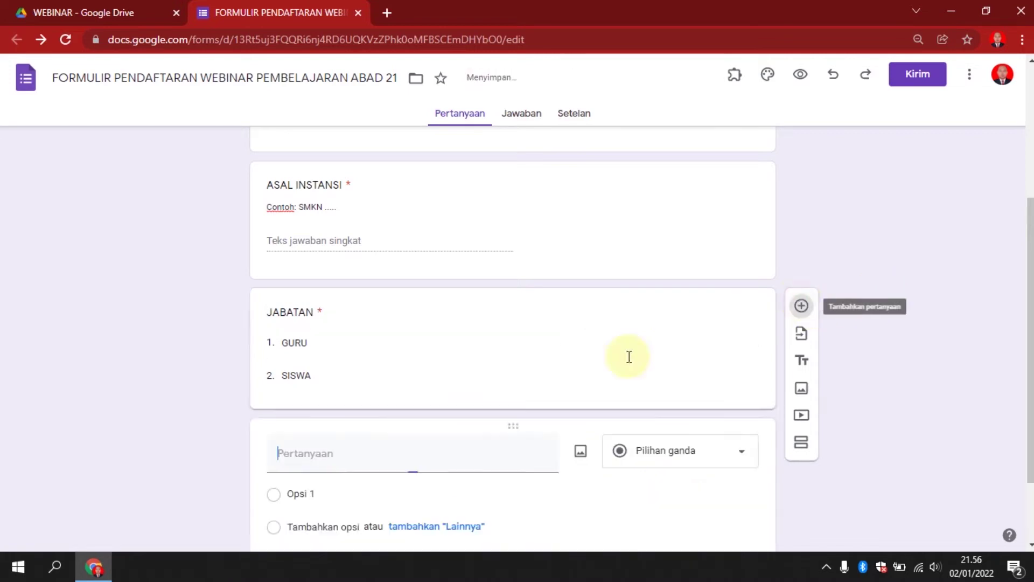
text(NO)
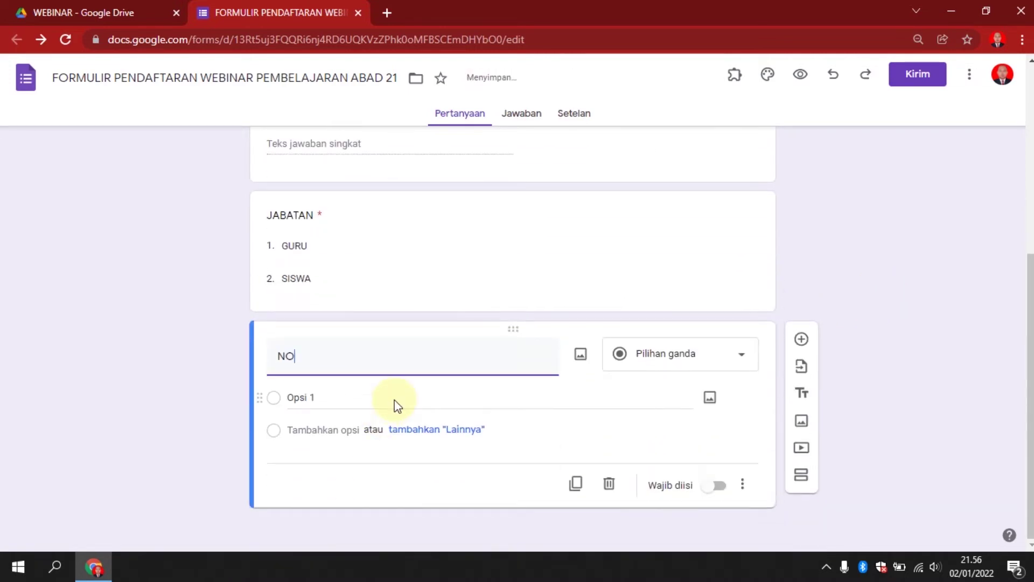
text(MOR H)
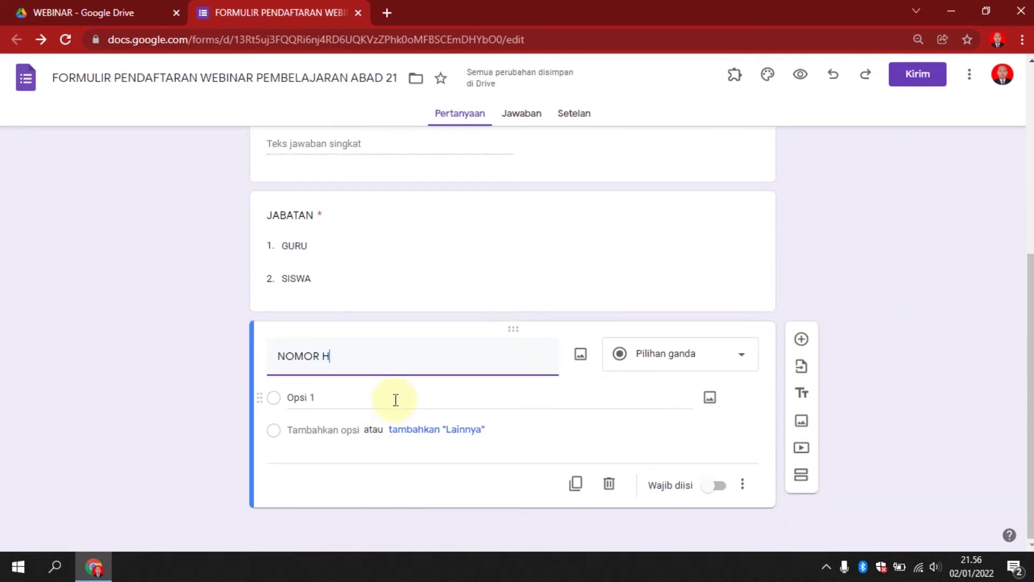
text(P/WA)
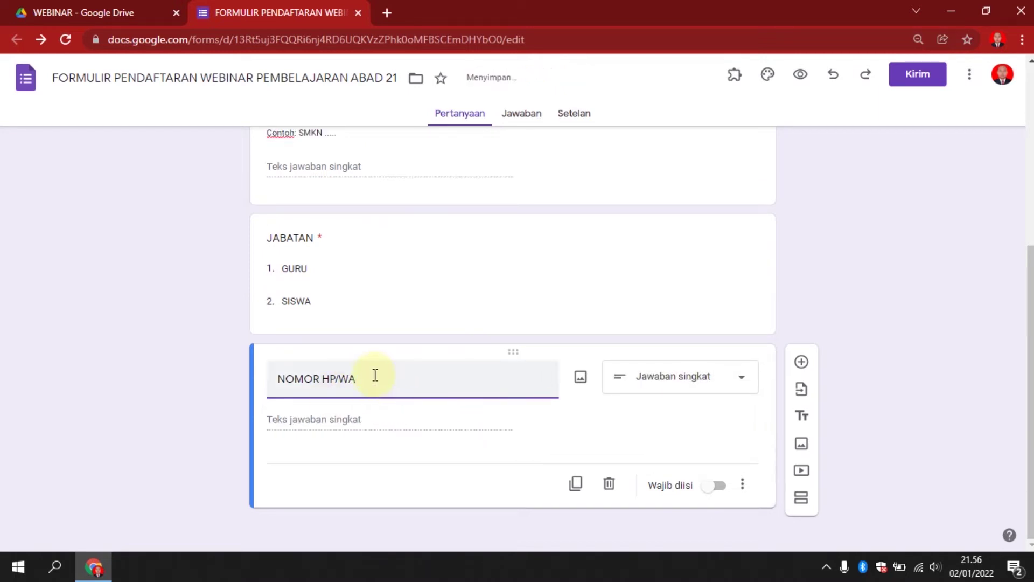
drag(323, 377, 381, 381)
text(W)
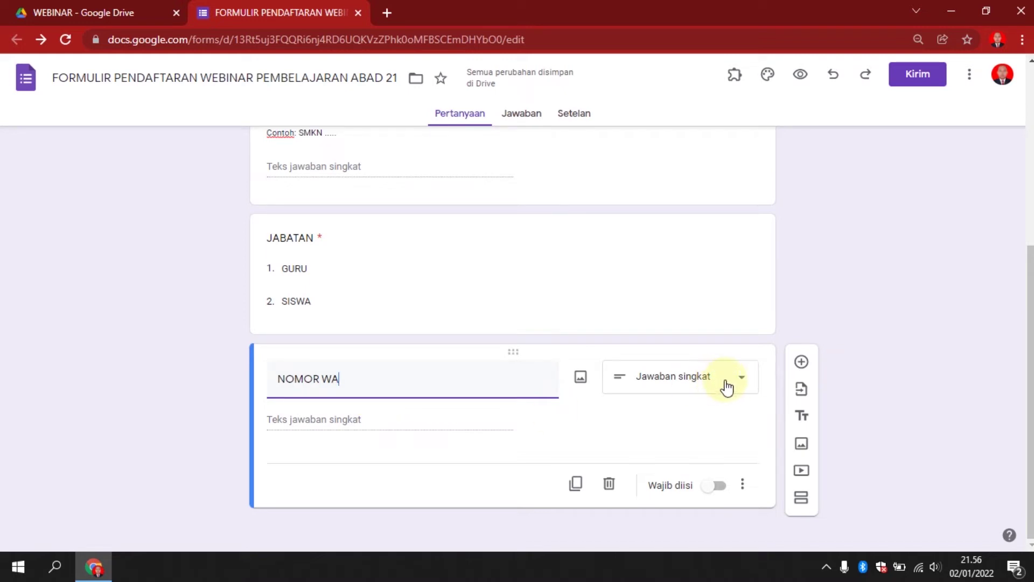
click(721, 488)
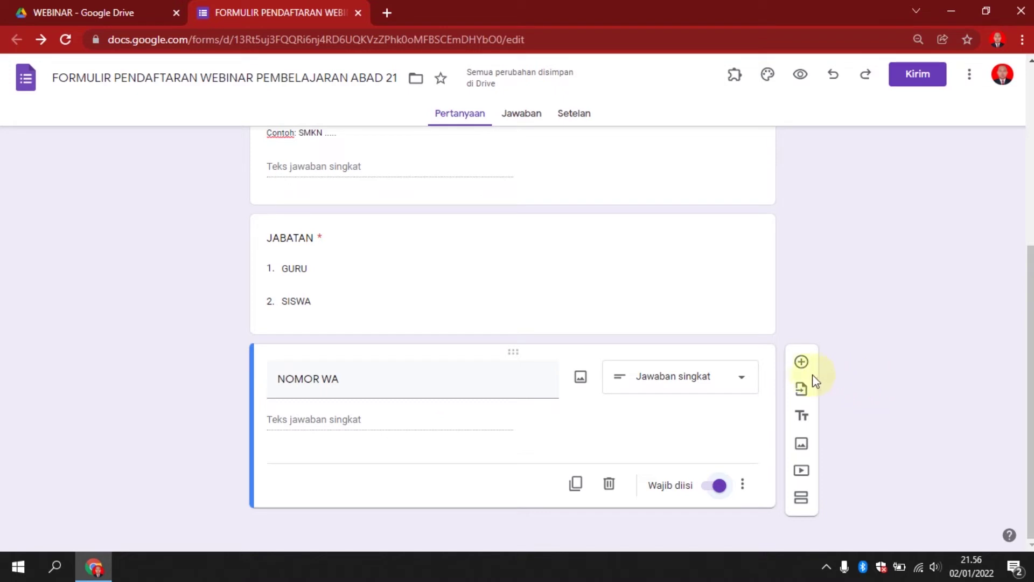
Add a fifth question "FOTO (3X4)" with the Upload file type, allowing respondents to upload files to Drive.
click(802, 362)
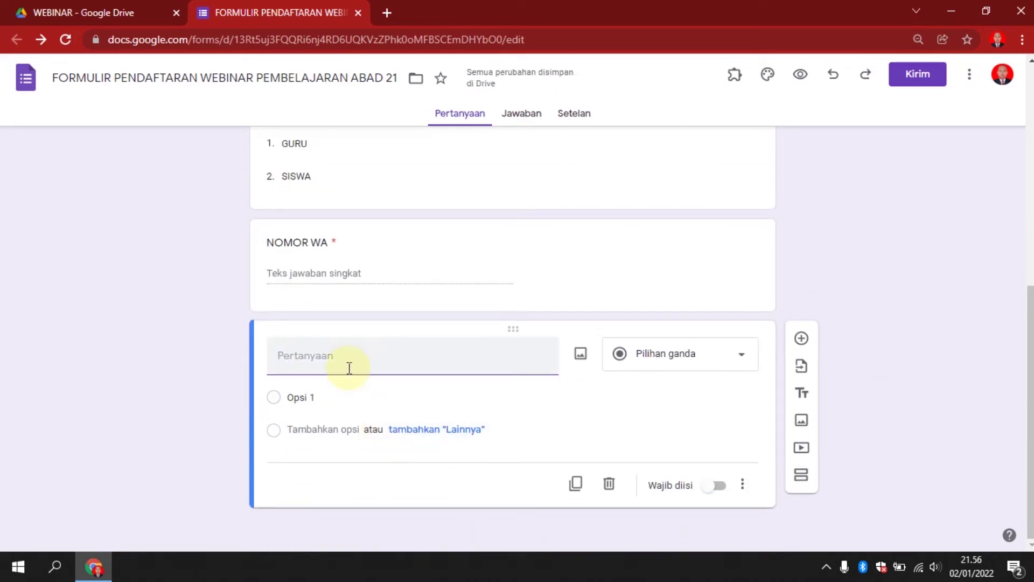
text(FOTO (3X4)
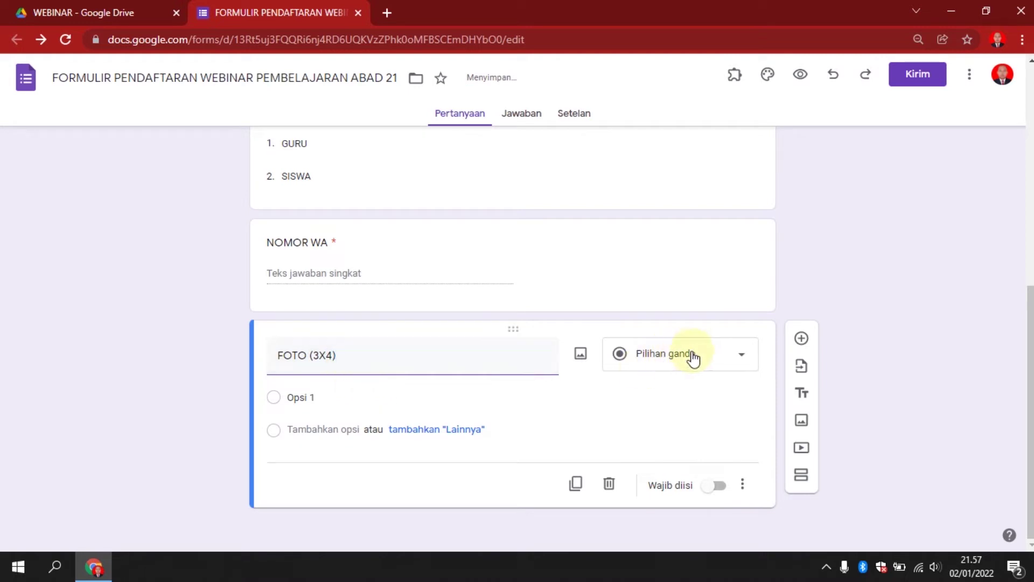
click(697, 357)
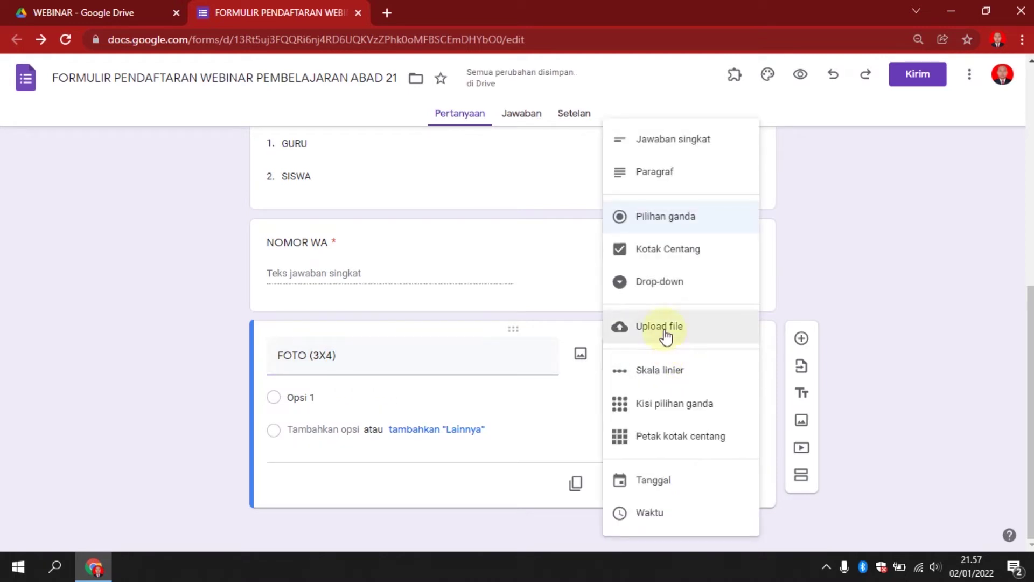
click(666, 334)
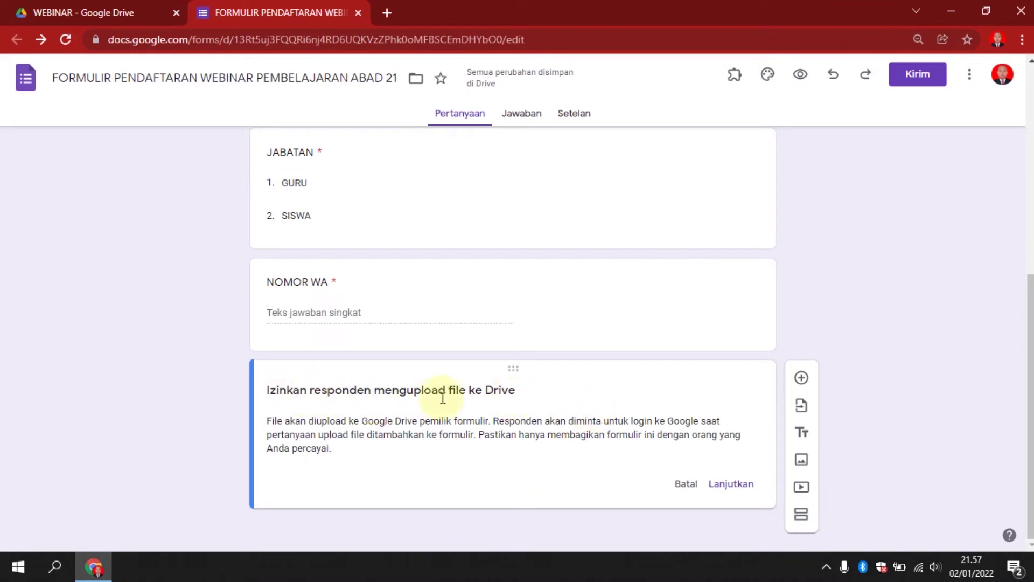
click(732, 485)
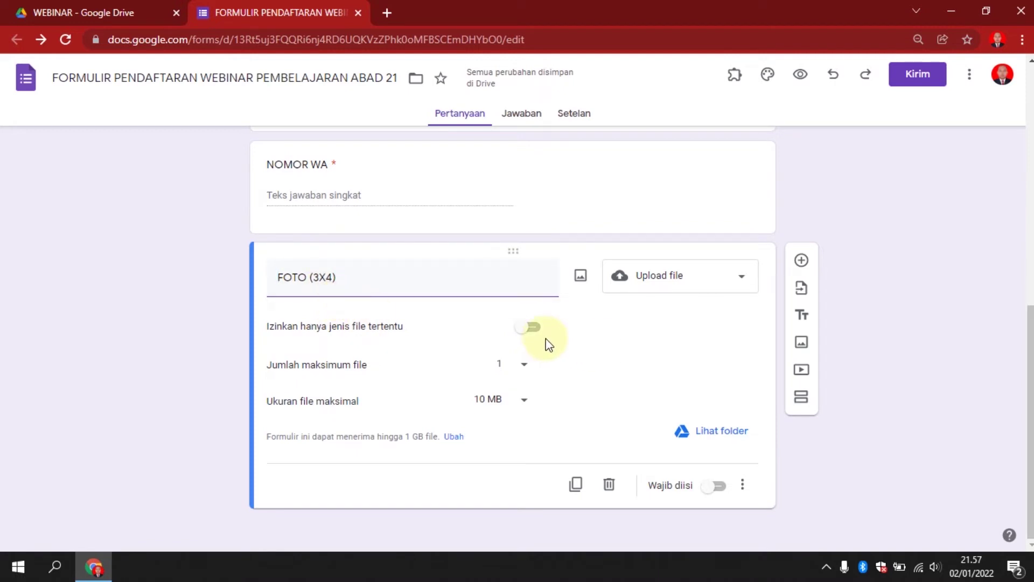
Add the description "Silahkan unggah foto 3x4 untuk kebutuhan sertifikat" to the FOTO (3X4) question.
click(743, 484)
click(730, 521)
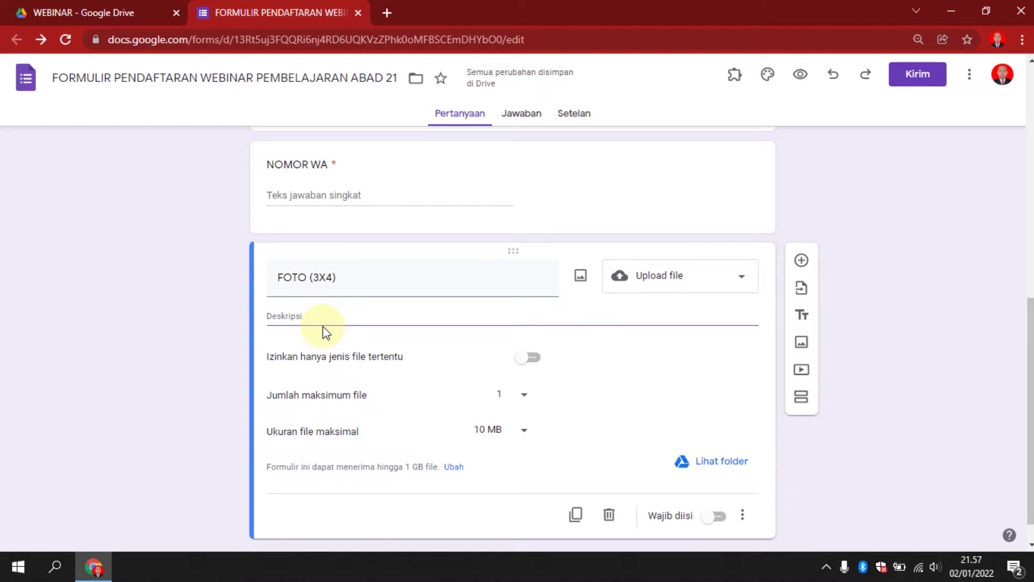
text(Silahkan unggah foto 3x4 u)
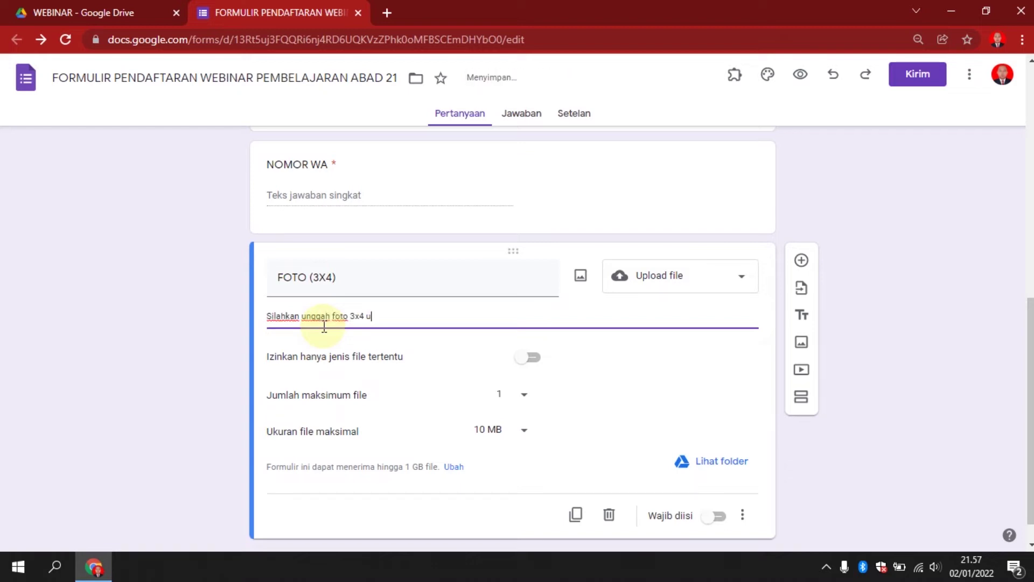
text(ntuk kebutuhan sertifikat)
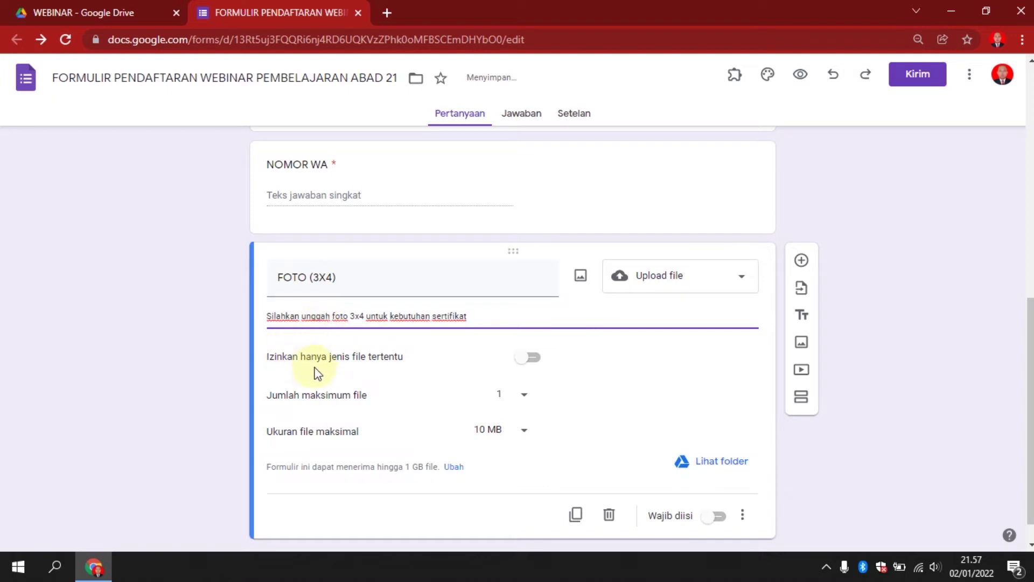
Restrict the FOTO (3X4) upload to specific file types, allowing only the two Gambar types.
click(528, 358)
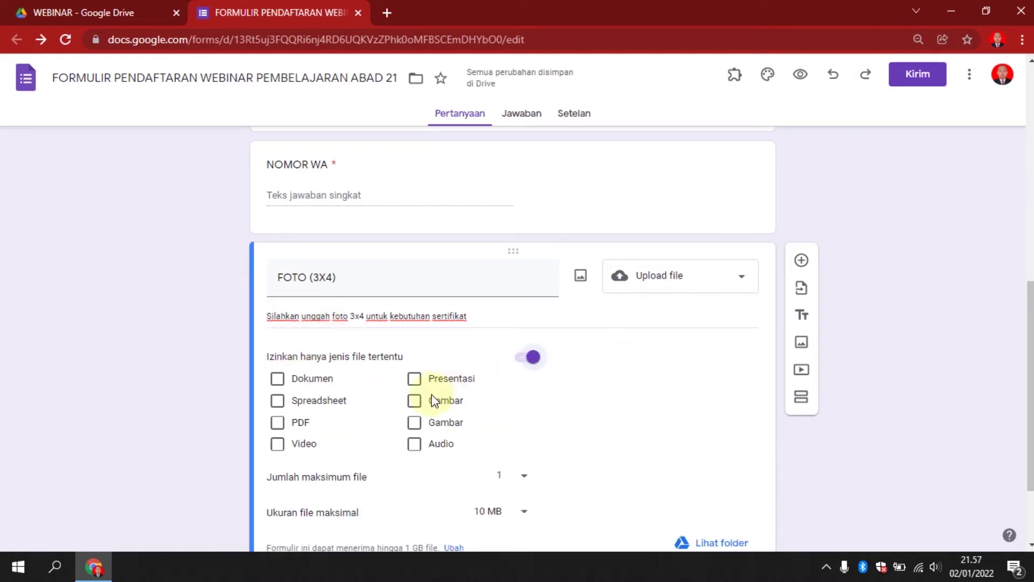
click(414, 400)
click(414, 423)
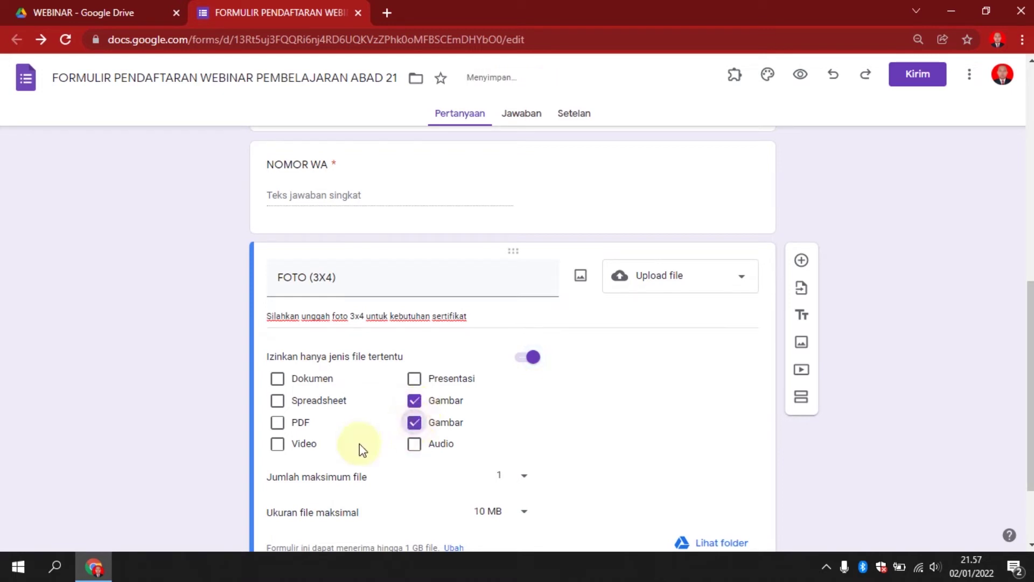
Set the maximum file size of the FOTO (3X4) upload to 1 MB and make the question required.
scroll(492, 411, down, 1)
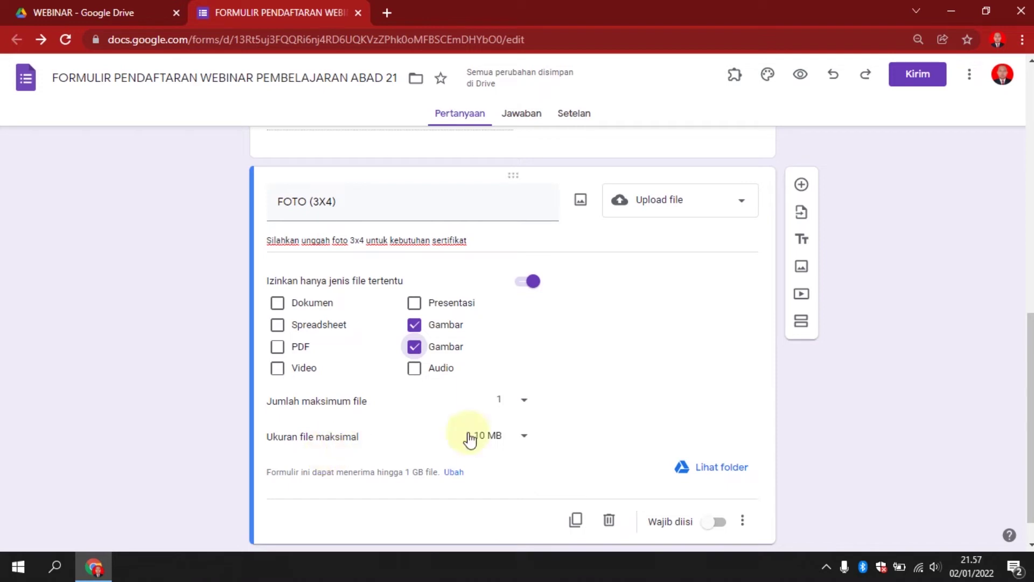
click(524, 438)
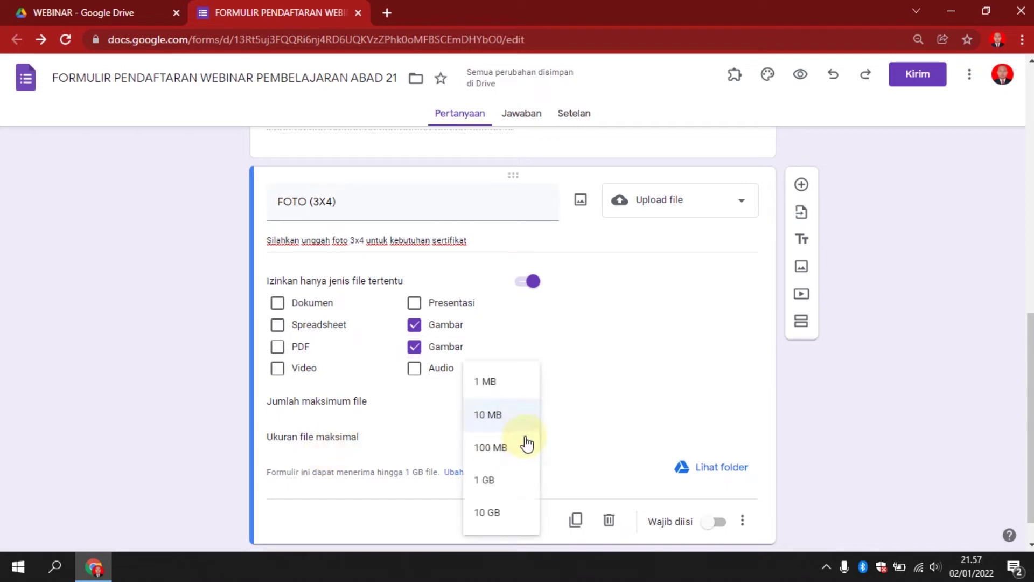
click(500, 384)
scroll(549, 460, down, 1)
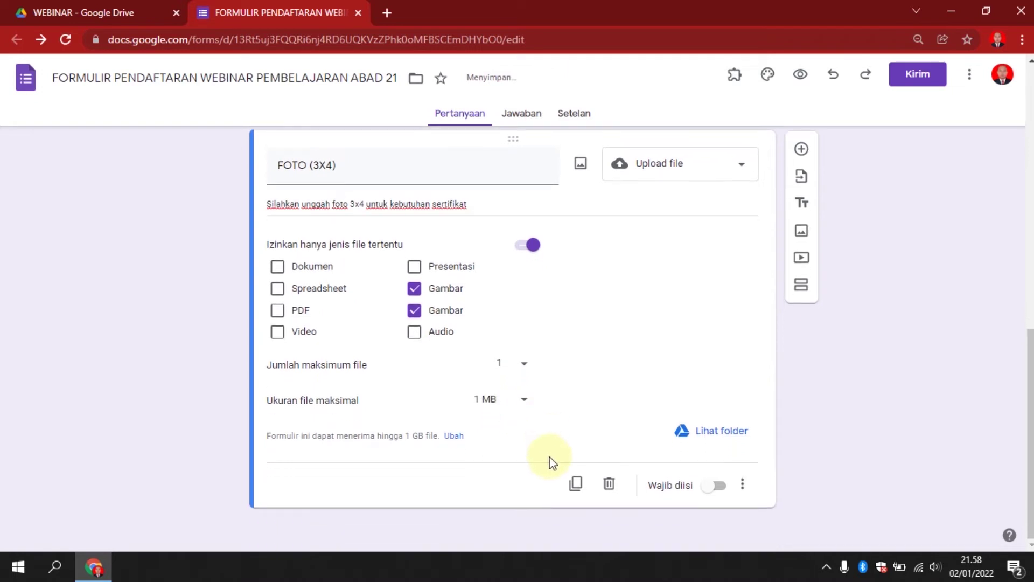
click(721, 489)
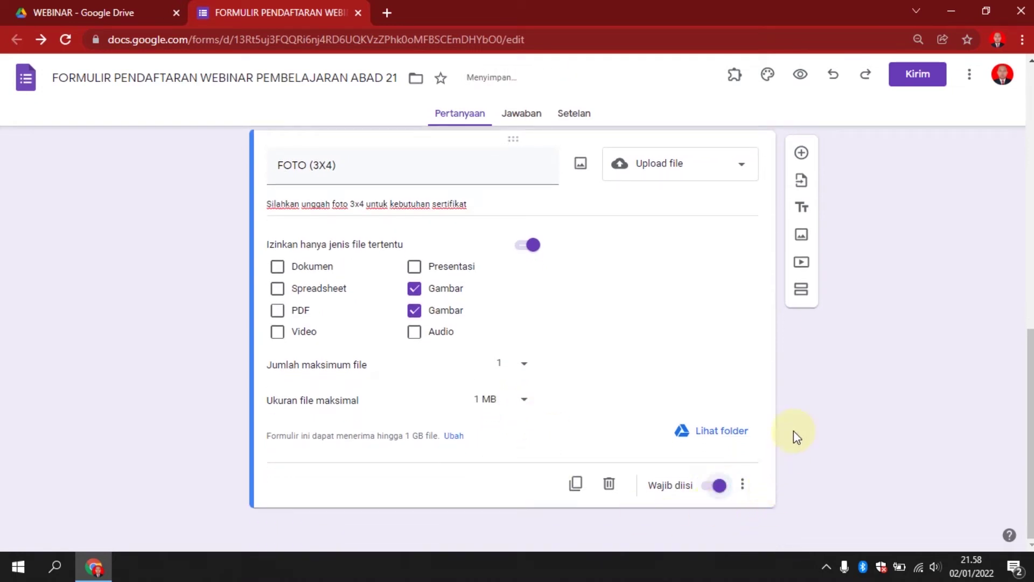
scroll(794, 431, up, 4)
scroll(794, 431, down, 4)
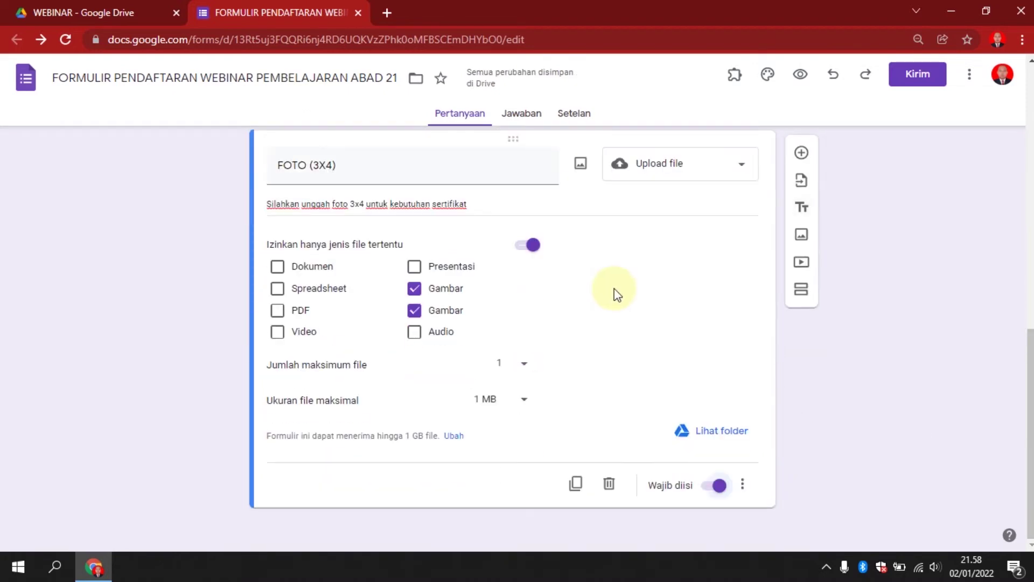
In the form's response settings, enable Batasi ke 1 jawaban and Izinkan pengeditan respons.
scroll(656, 313, up, 10)
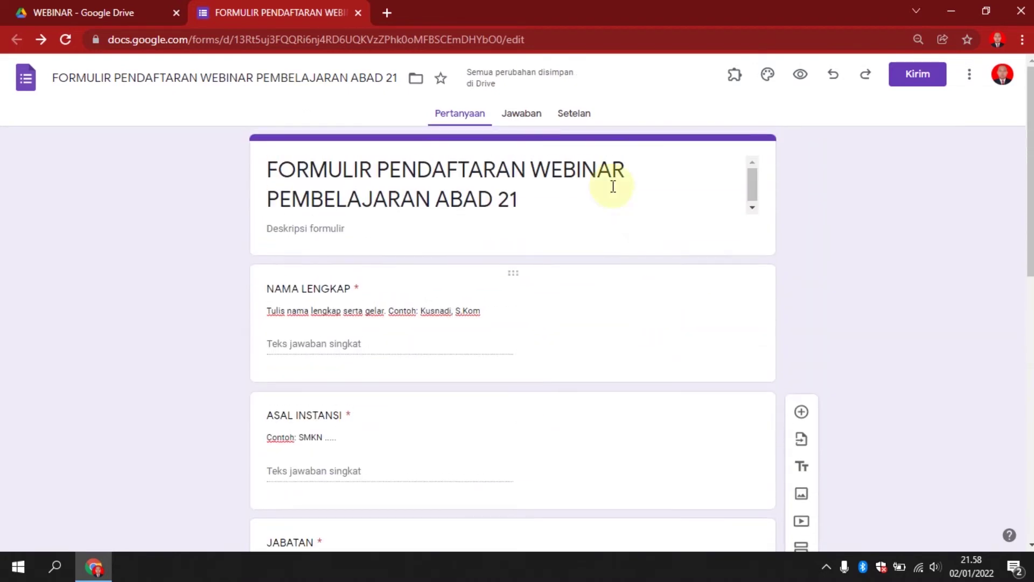
click(571, 117)
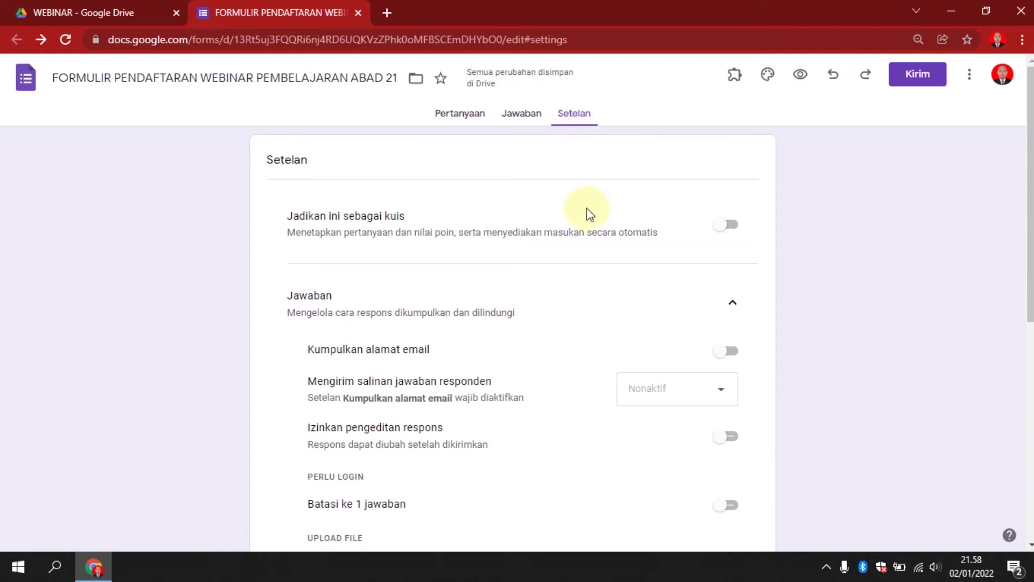
scroll(593, 238, down, 1)
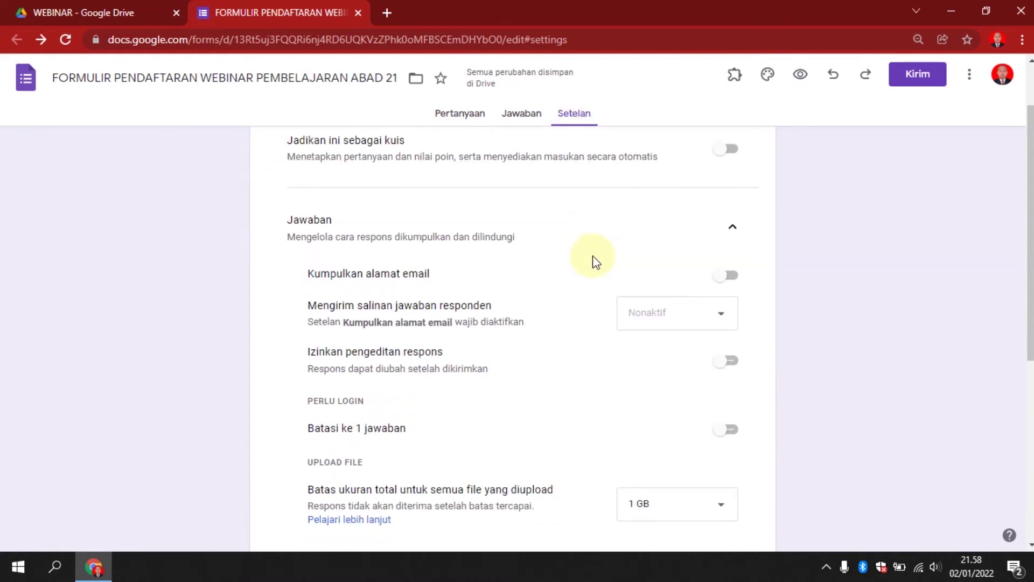
scroll(593, 259, down, 1)
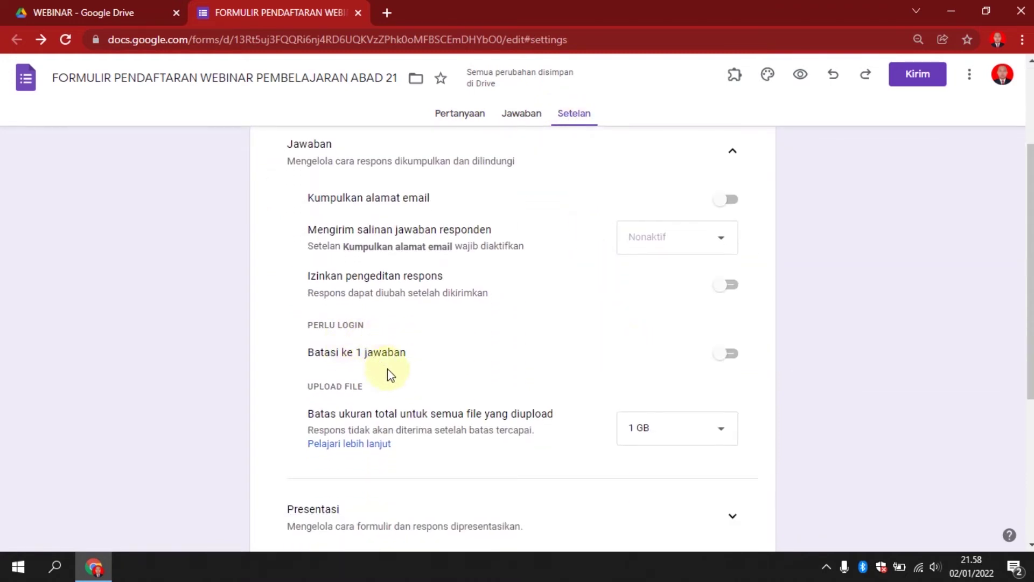
scroll(391, 375, up, 3)
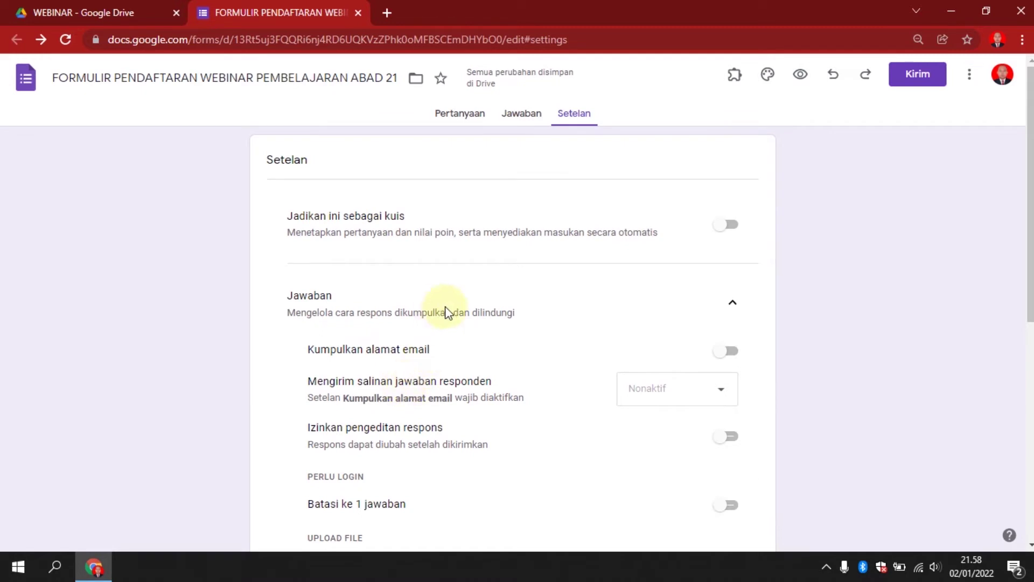
click(733, 302)
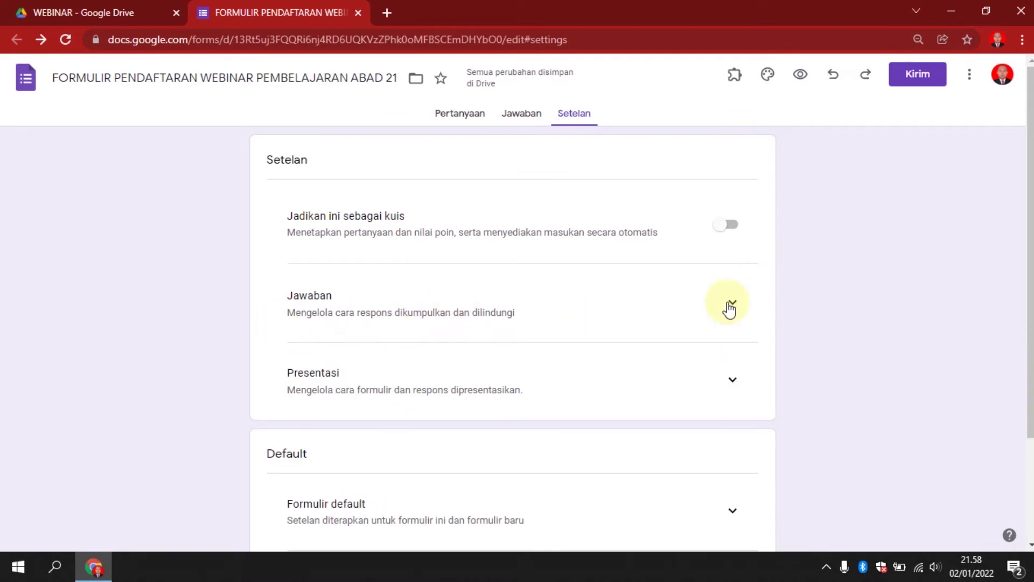
click(731, 305)
scroll(555, 361, down, 4)
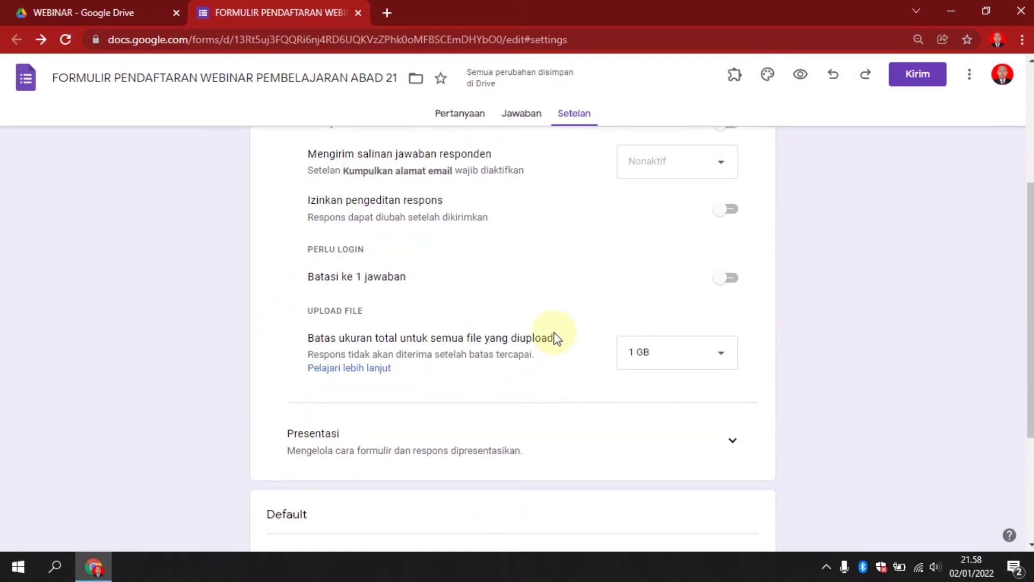
click(735, 280)
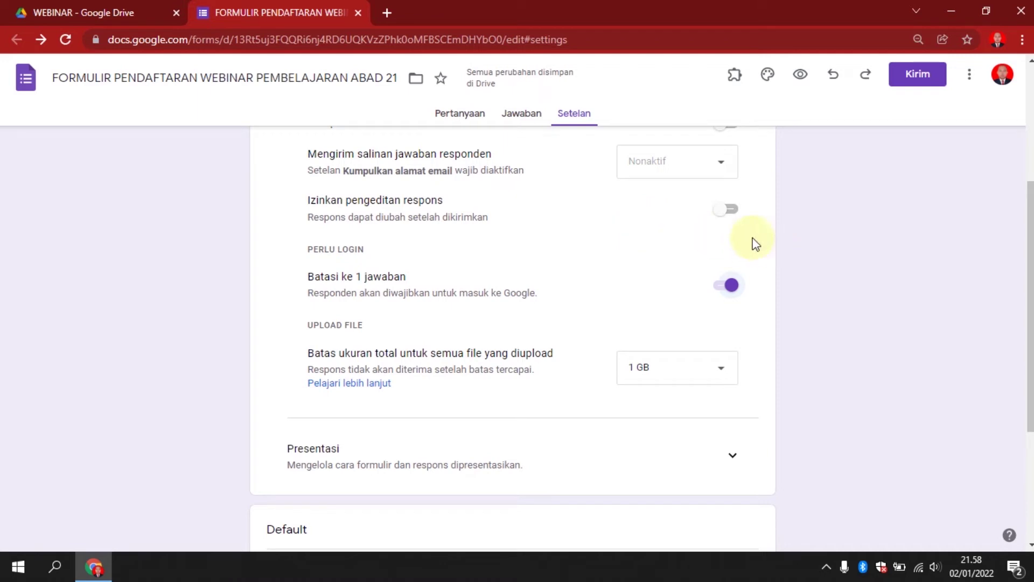
click(732, 211)
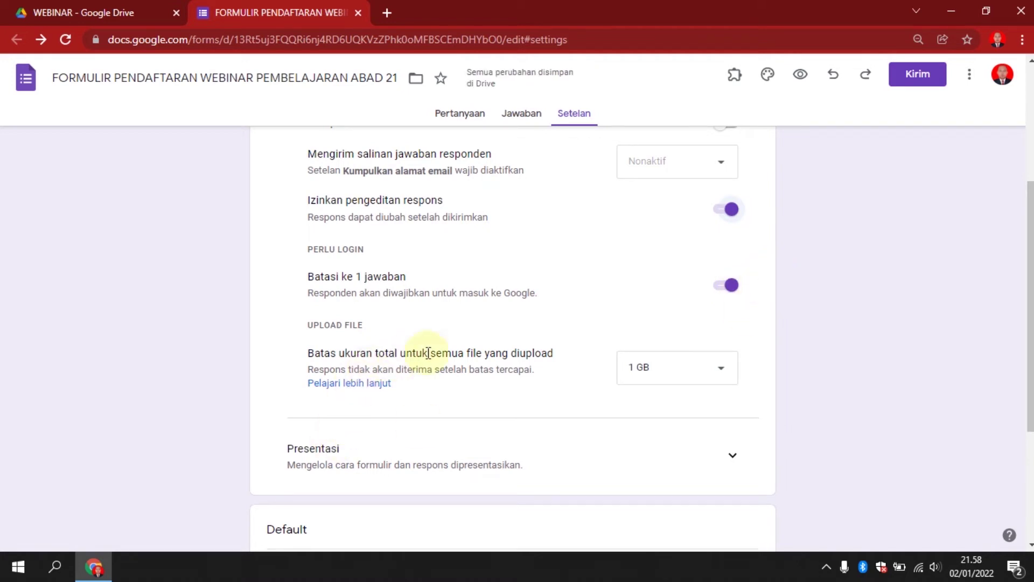
Look over the remaining settings, open the form's preview and examine its questions from the respondent's side.
scroll(673, 388, down, 1)
scroll(658, 372, down, 2)
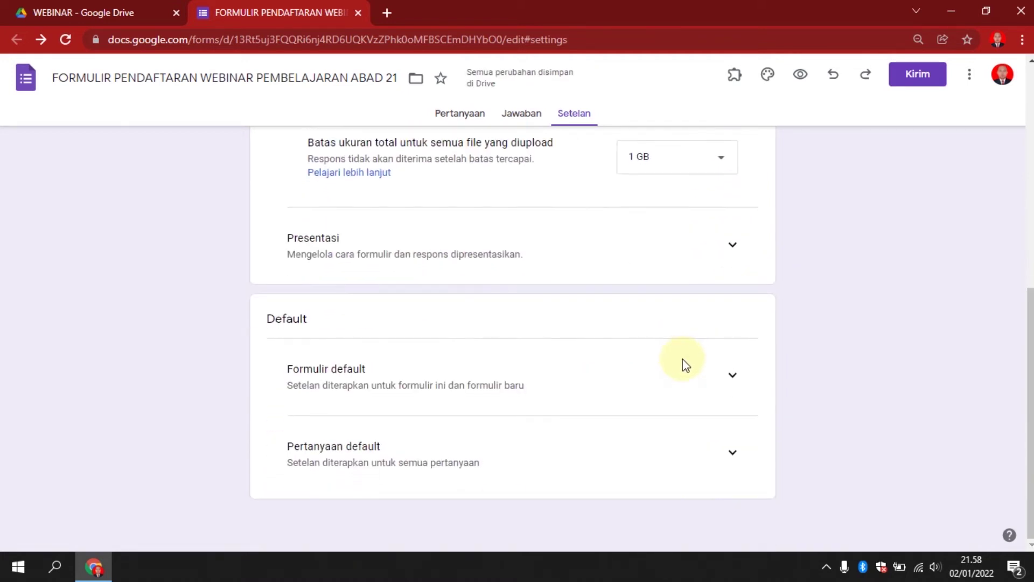
scroll(739, 399, up, 6)
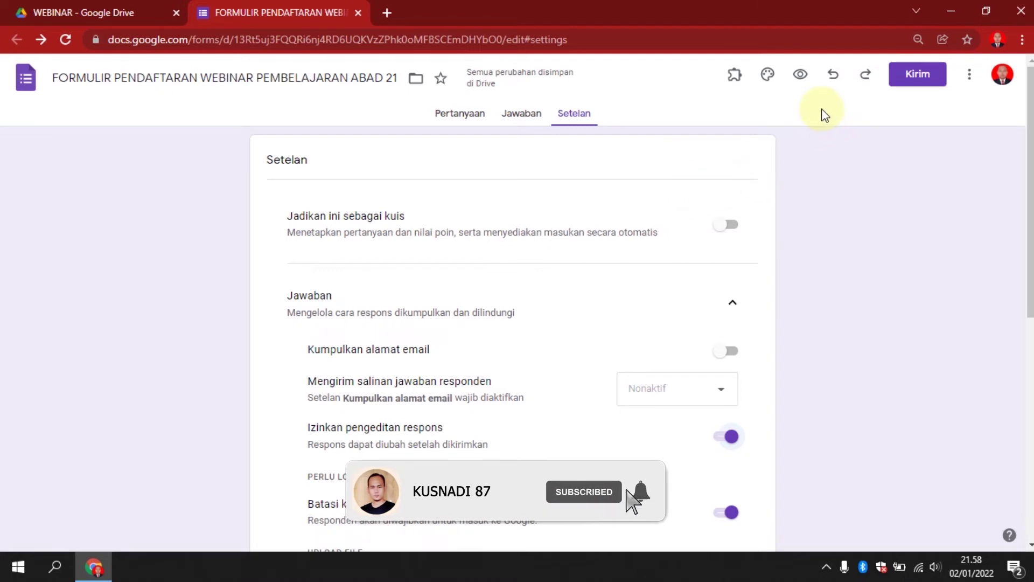
click(803, 77)
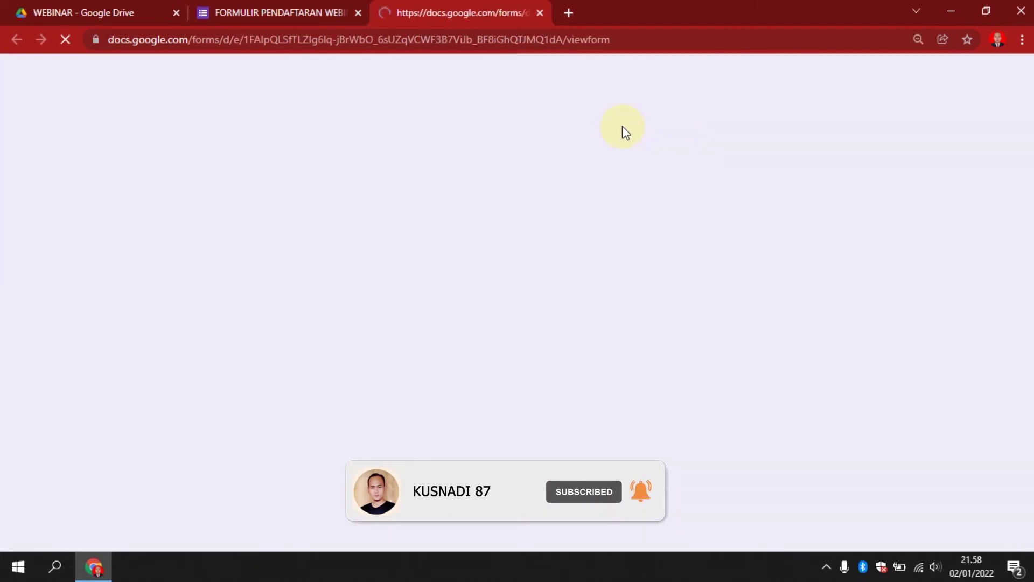
scroll(500, 248, down, 4)
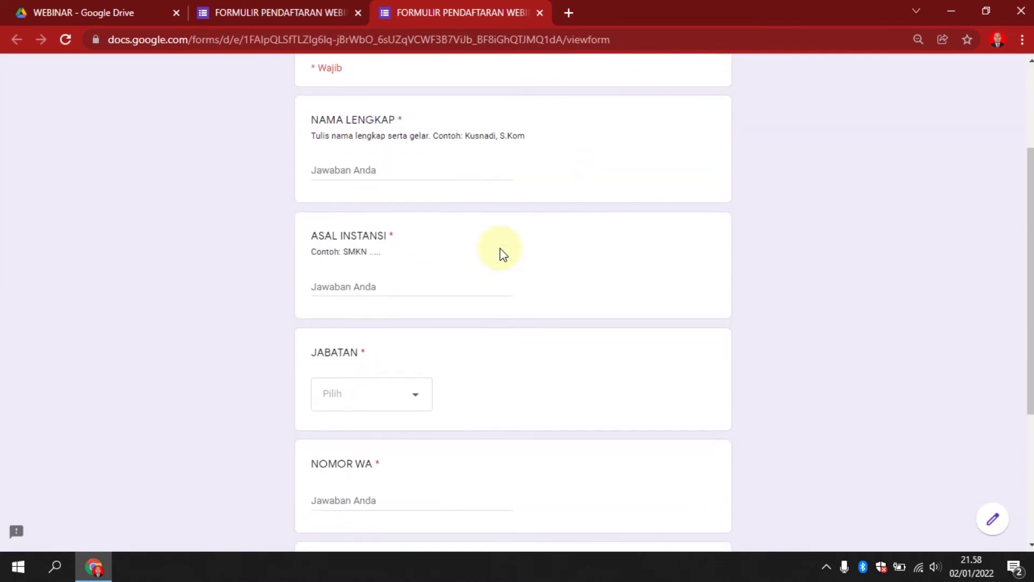
scroll(385, 185, up, 3)
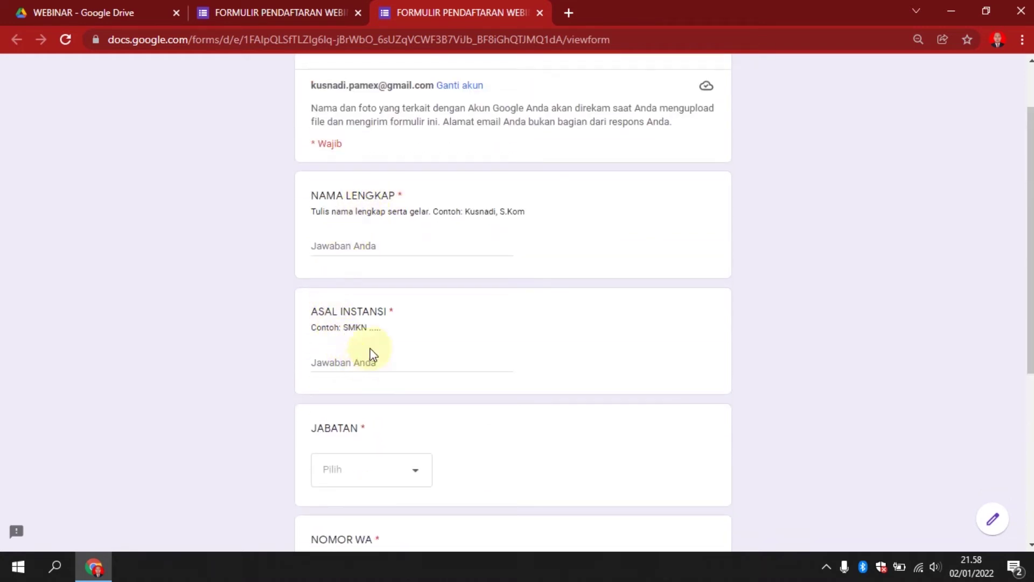
scroll(423, 299, down, 4)
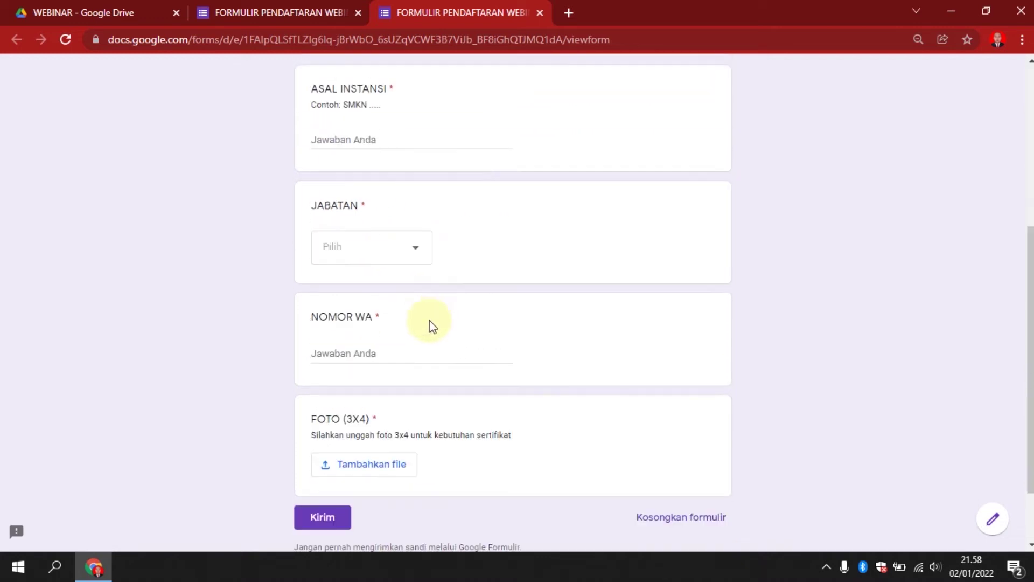
Check the JABATAN options and the ASAL INSTANSI and NOMOR WA answer fields in the preview, and close the preview.
click(410, 245)
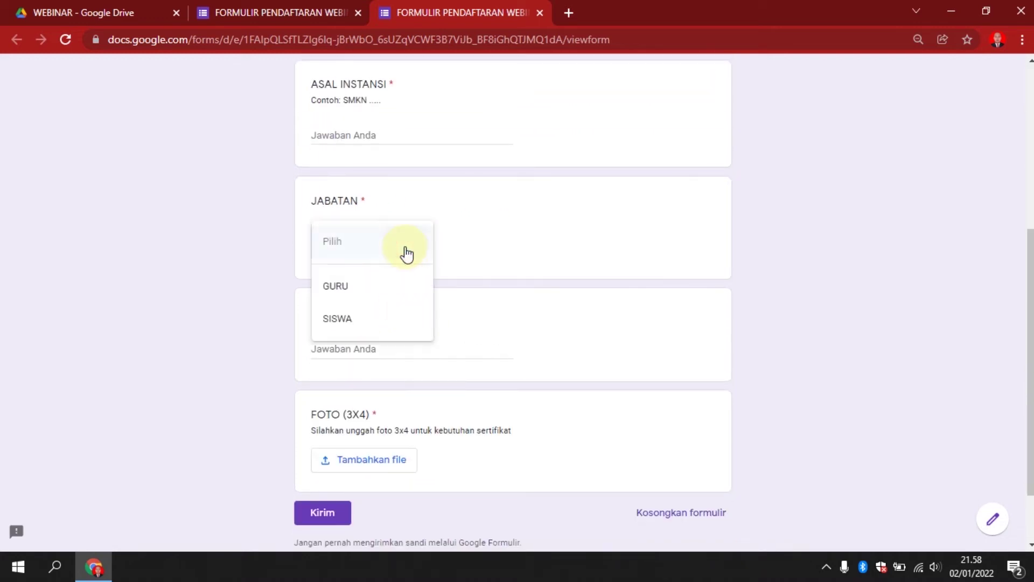
click(416, 217)
scroll(410, 217, up, 4)
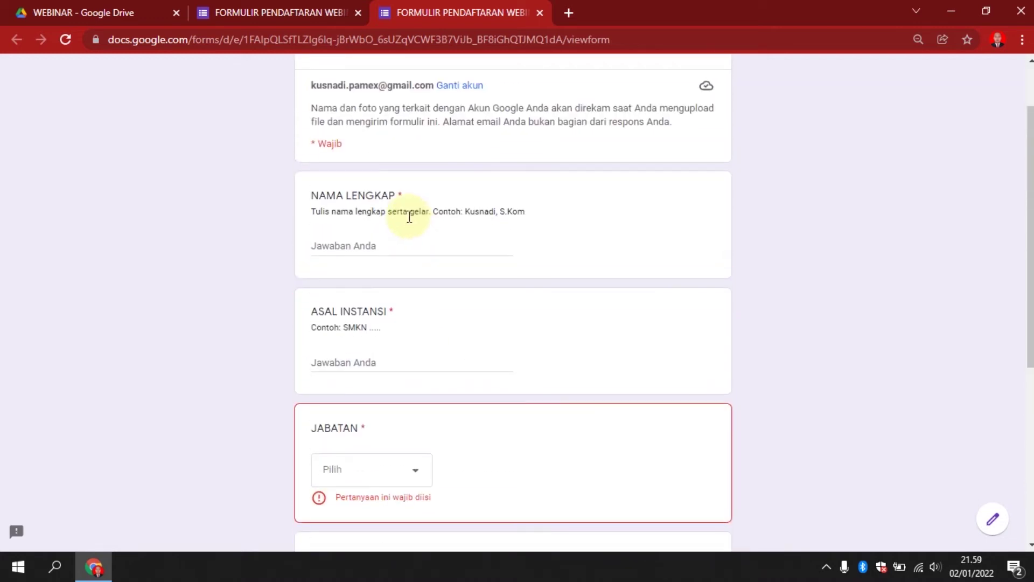
click(363, 364)
scroll(409, 388, down, 4)
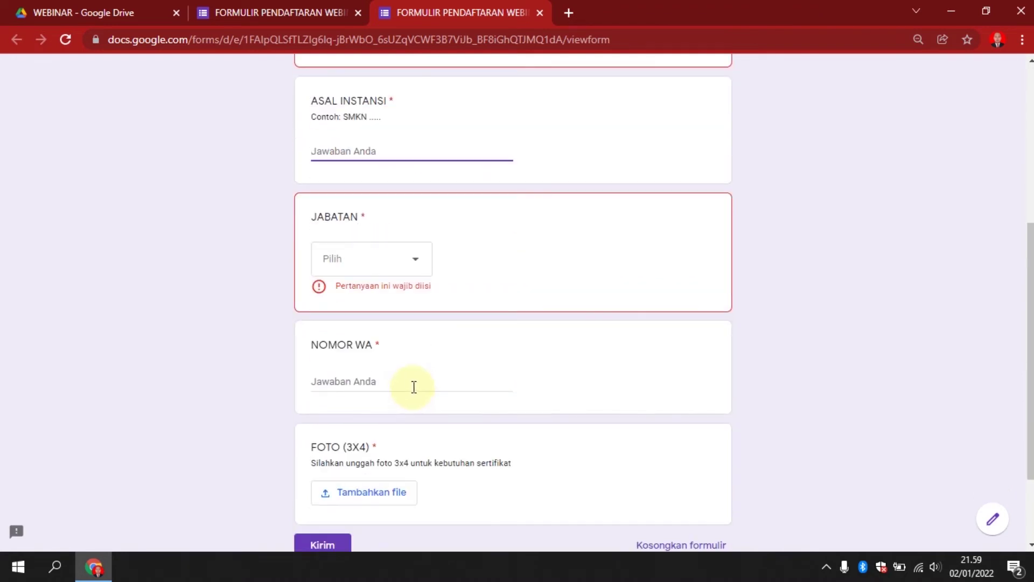
scroll(390, 366, down, 2)
click(389, 330)
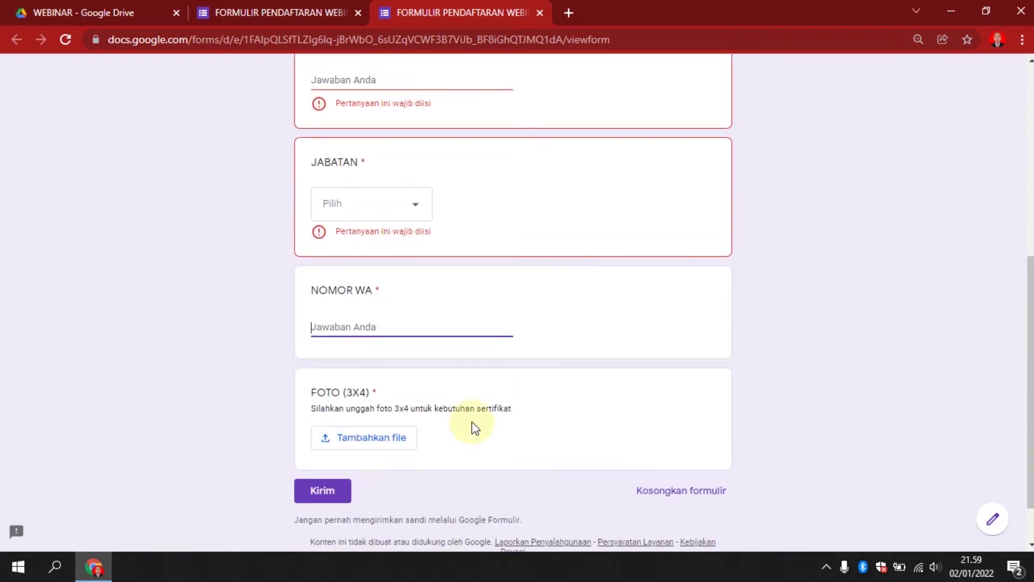
scroll(473, 427, up, 7)
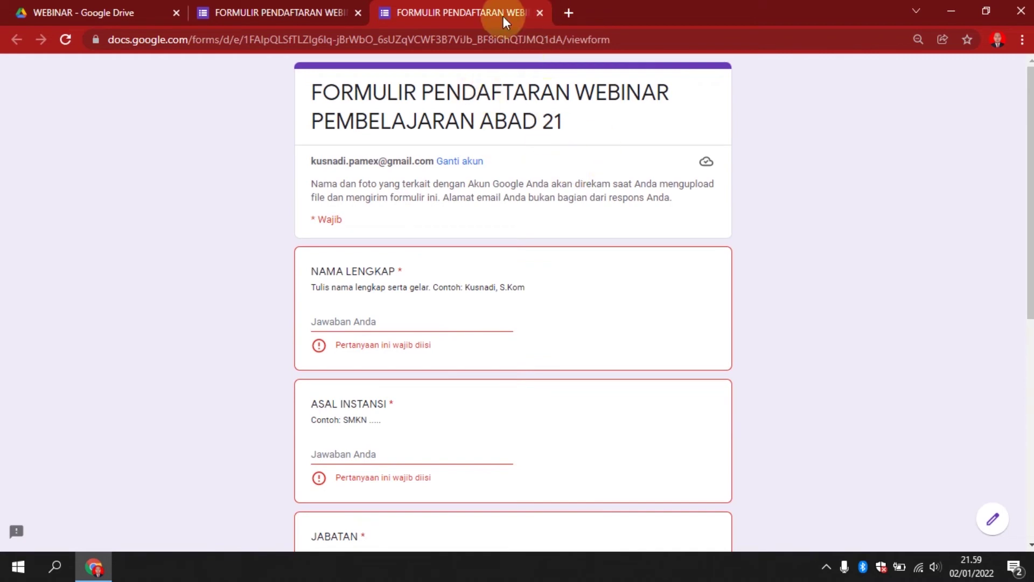
click(540, 15)
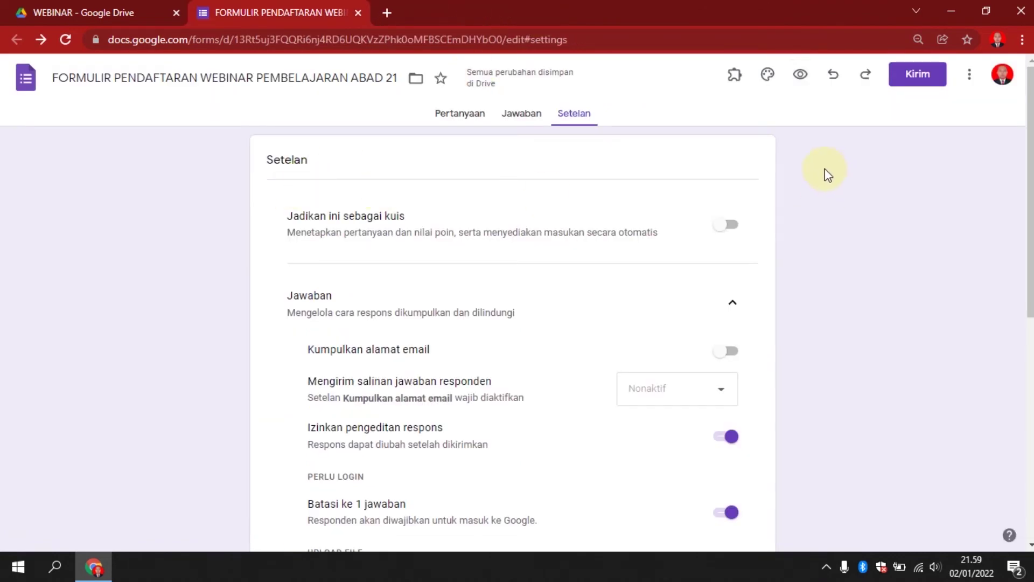
Customize the form theme with the red theme color, the darkest pink background and the Lucu font style.
click(767, 76)
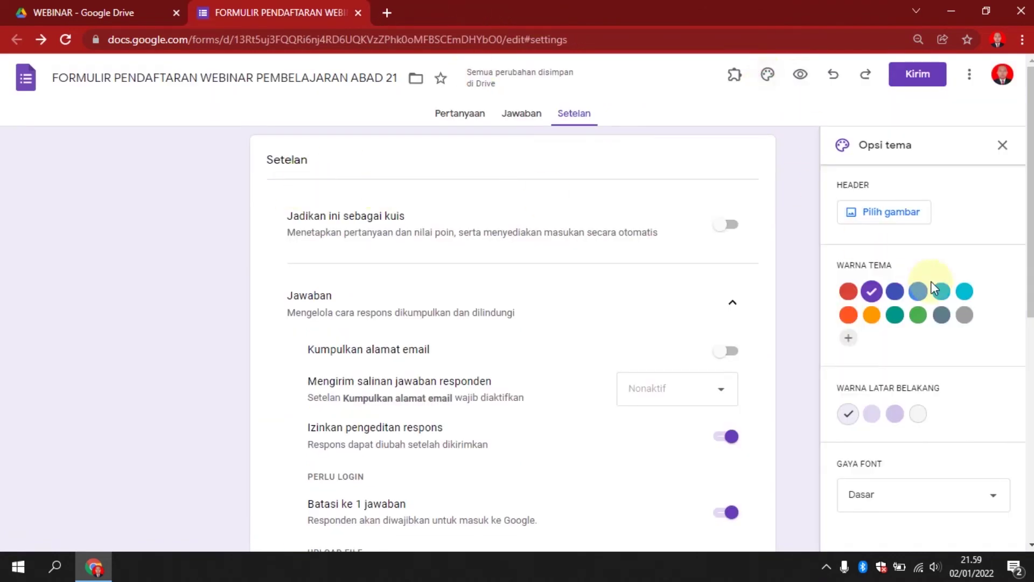
click(848, 294)
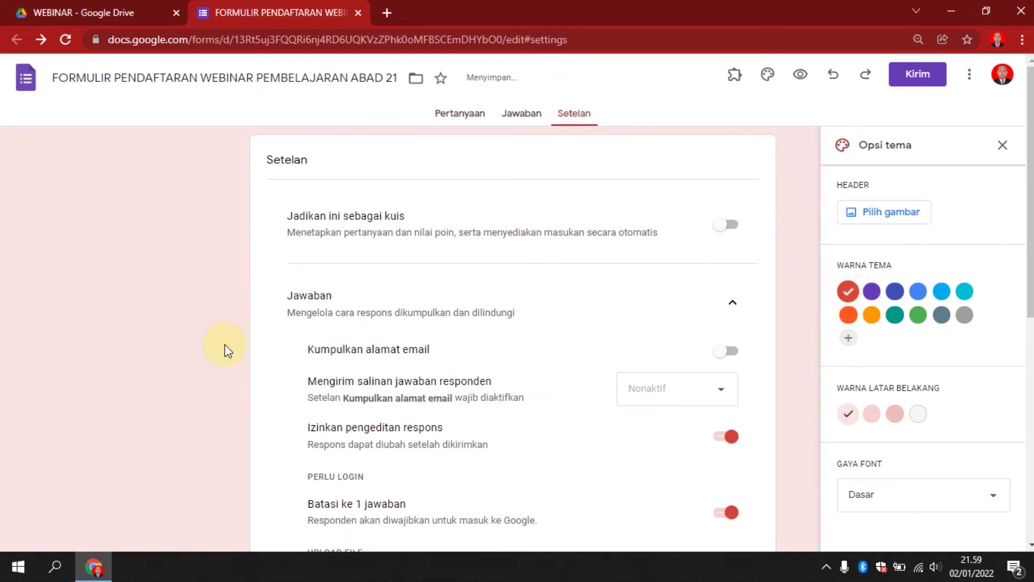
click(895, 415)
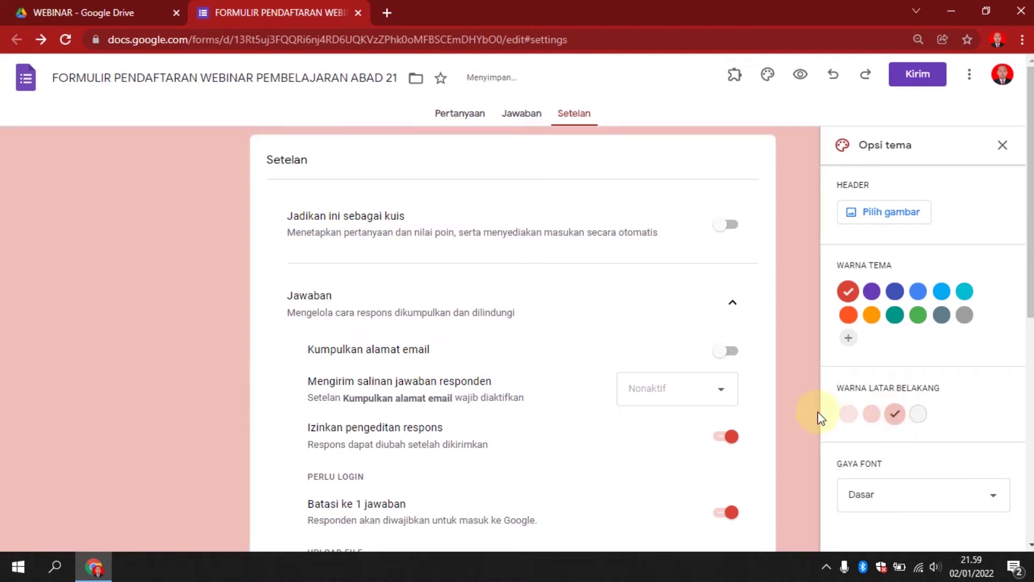
click(915, 498)
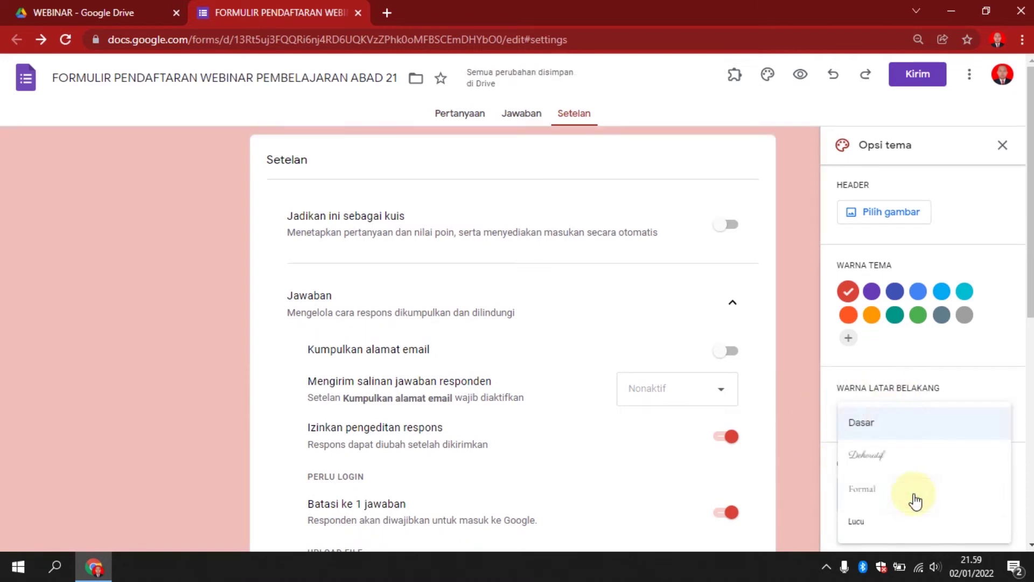
click(864, 526)
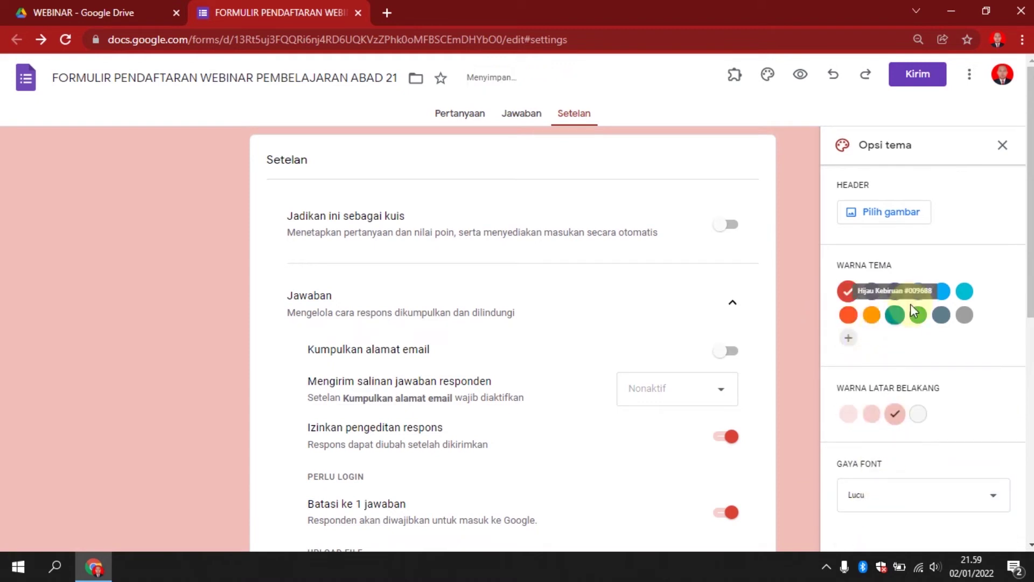
Open the header image chooser and look through its upload option and the Ilustrasi theme images.
click(895, 212)
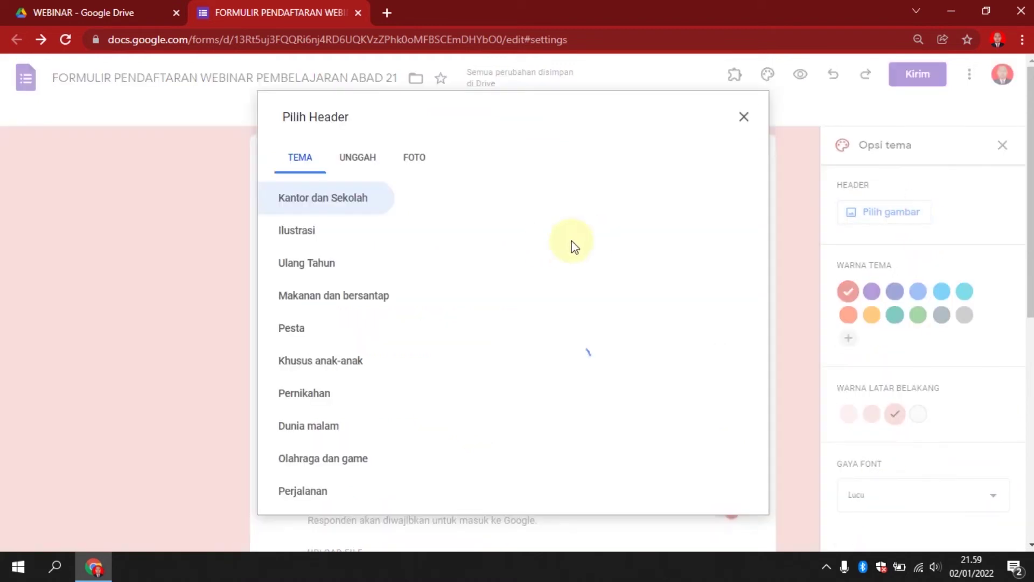
click(367, 160)
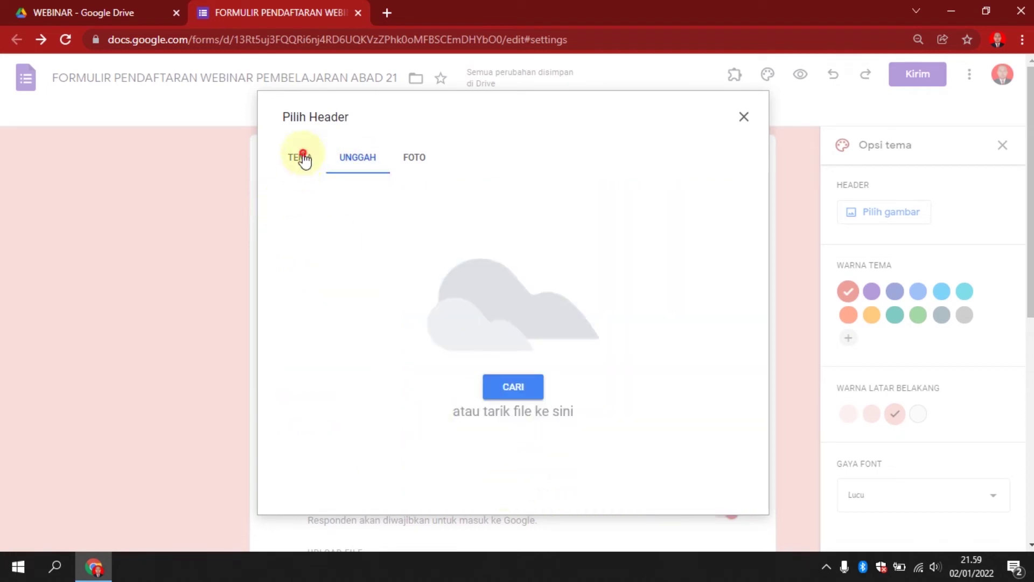
click(308, 164)
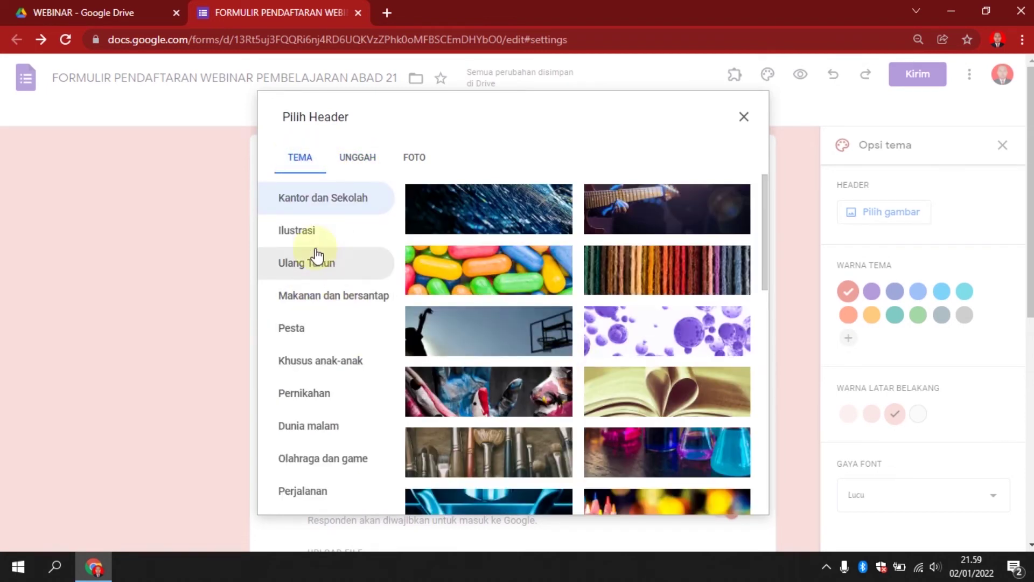
click(307, 233)
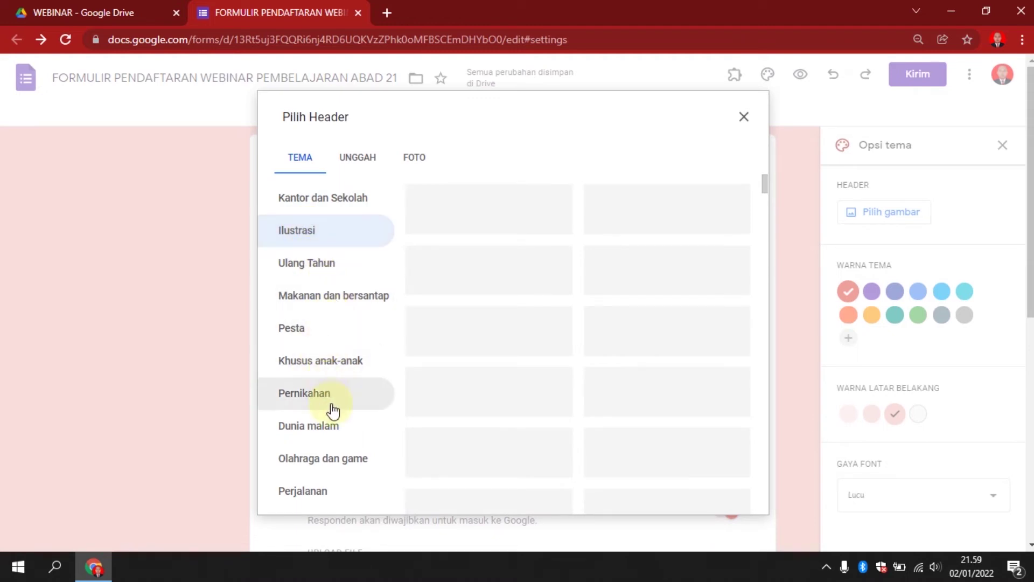
scroll(332, 418, down, 3)
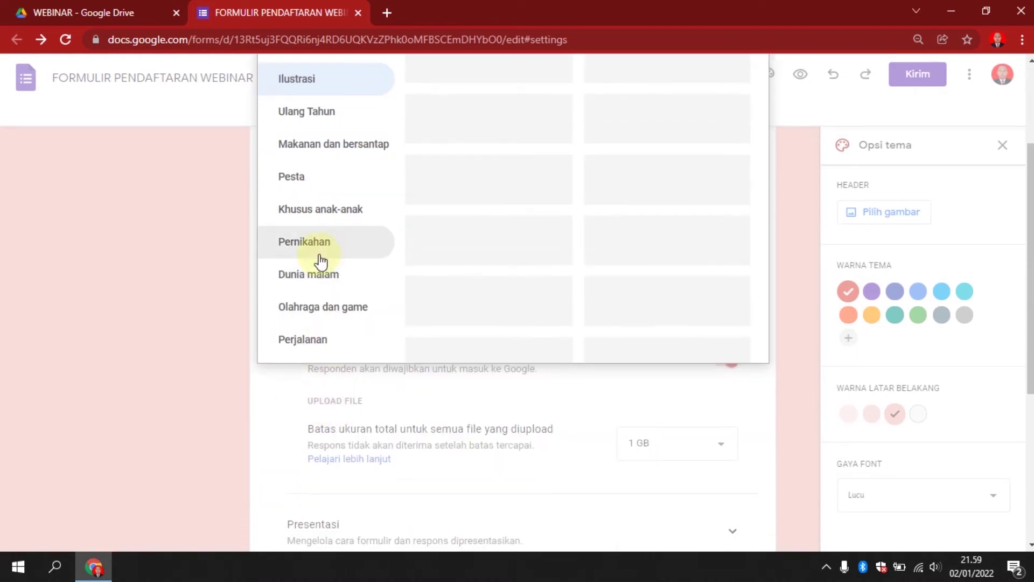
scroll(346, 313, up, 3)
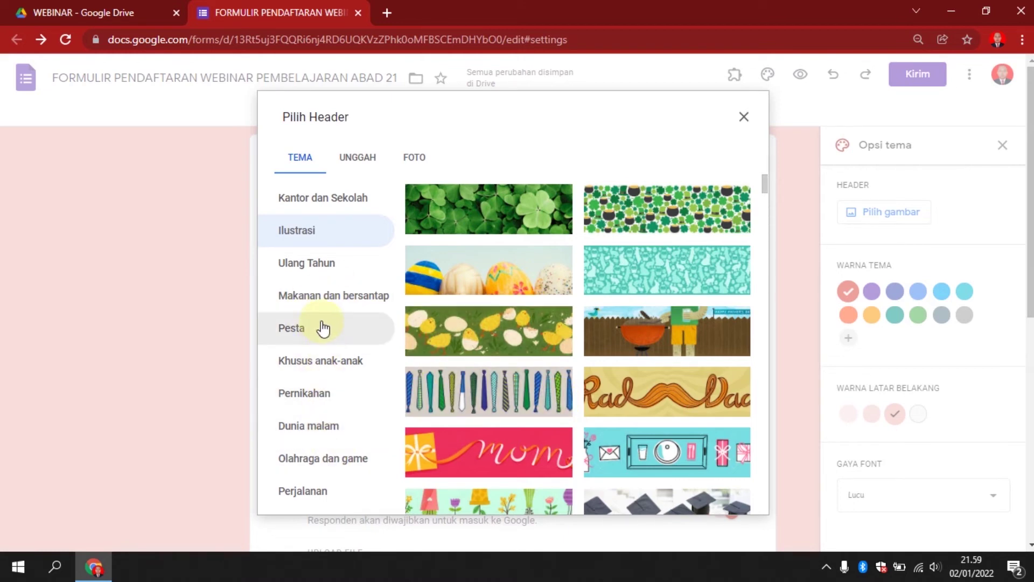
Insert the teal starry-sky picture from the Kantor dan Sekolah theme images as the form's header.
click(339, 206)
scroll(644, 424, down, 2)
scroll(645, 424, down, 5)
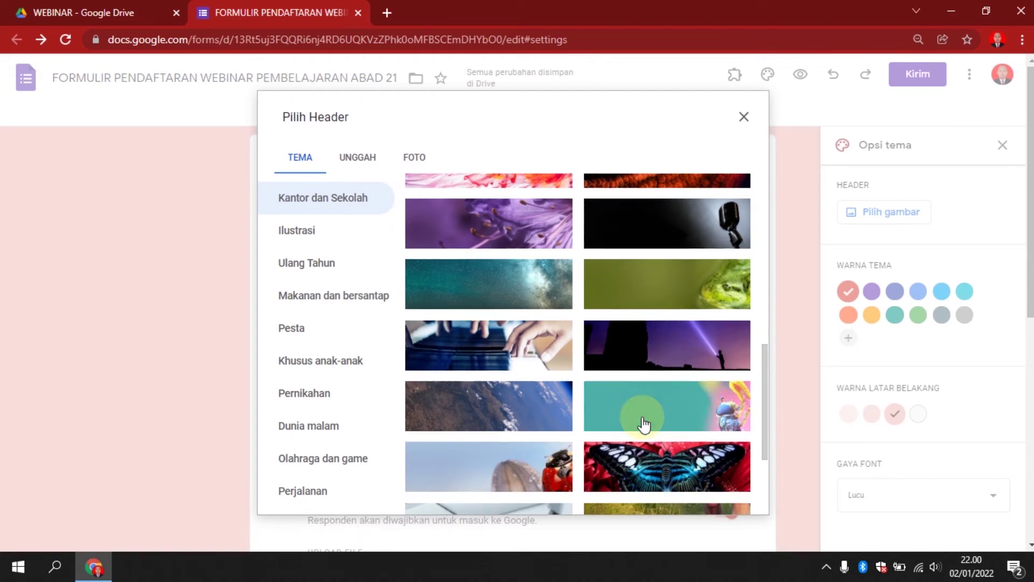
scroll(644, 424, down, 4)
scroll(644, 424, up, 5)
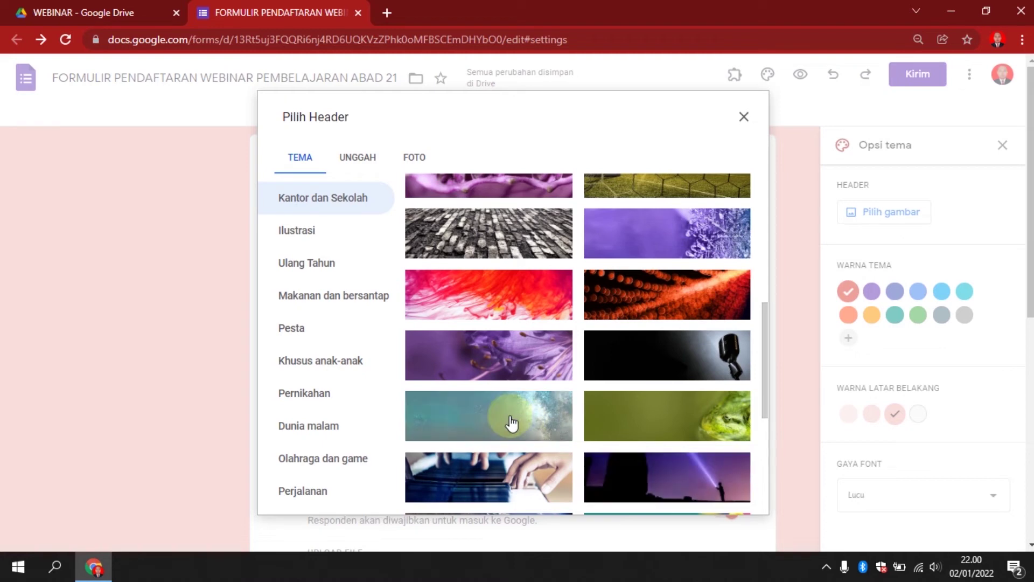
click(547, 438)
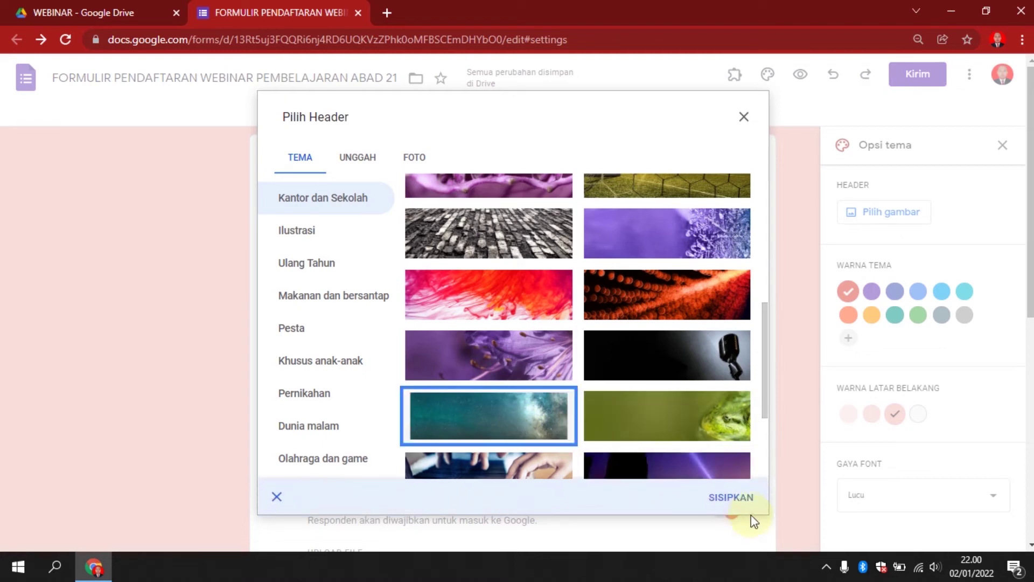
click(731, 497)
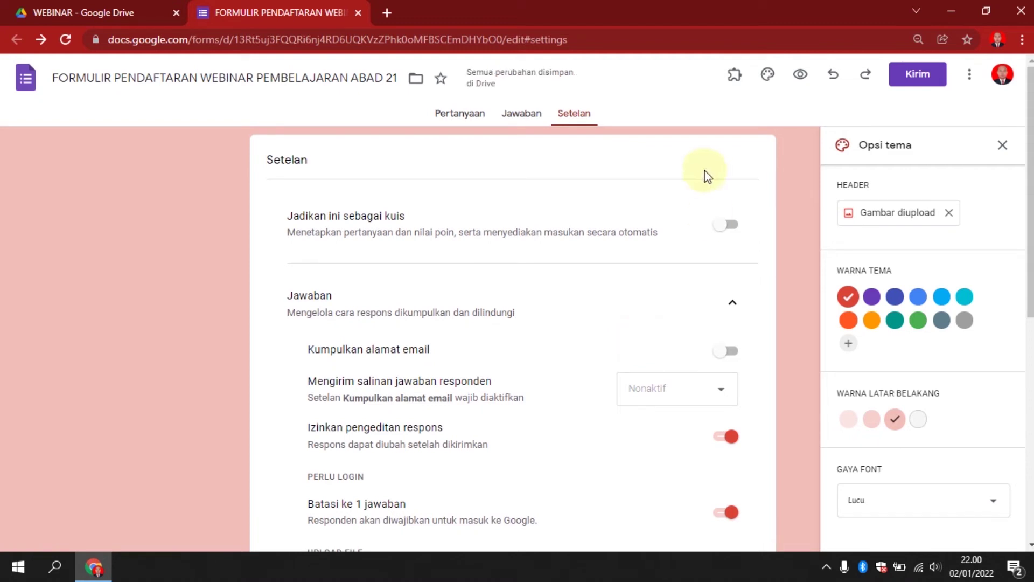
Return to the form's questions and reload the page to check the header image.
click(458, 114)
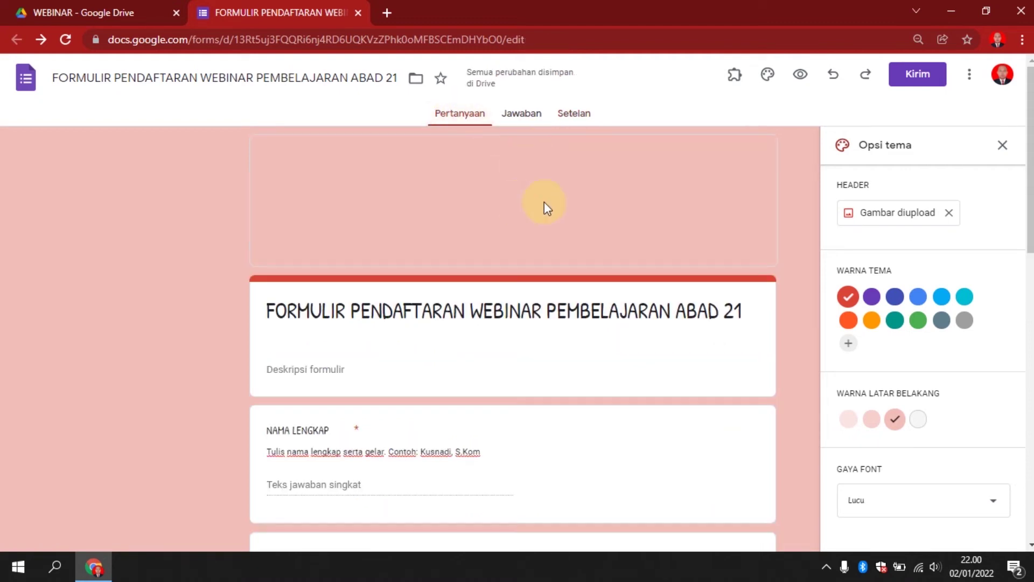
click(65, 39)
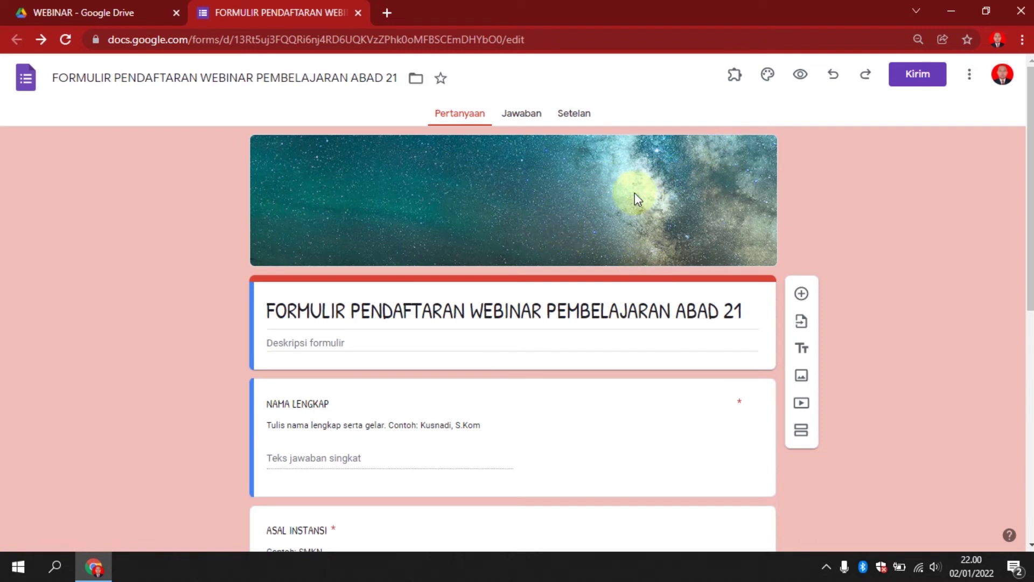
scroll(634, 214, down, 2)
scroll(634, 215, up, 2)
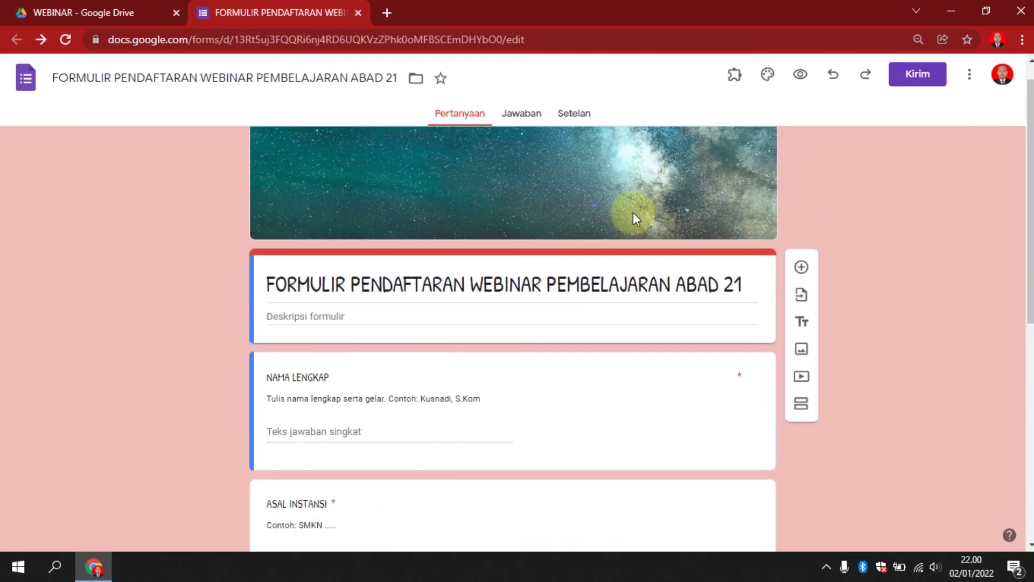
Preview the themed form, look through all its questions down to the photo upload, and close the preview.
click(797, 76)
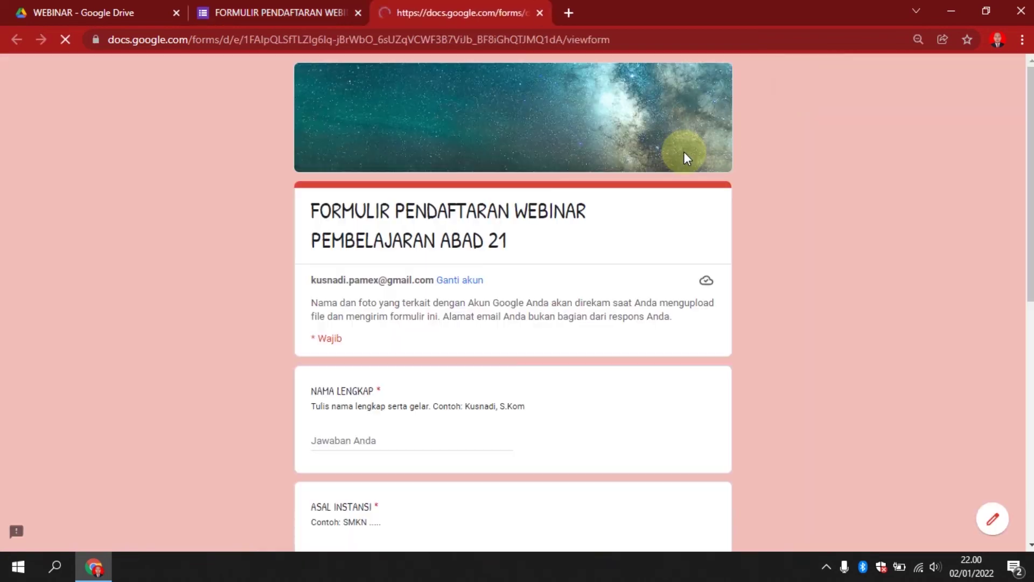
scroll(649, 298, down, 9)
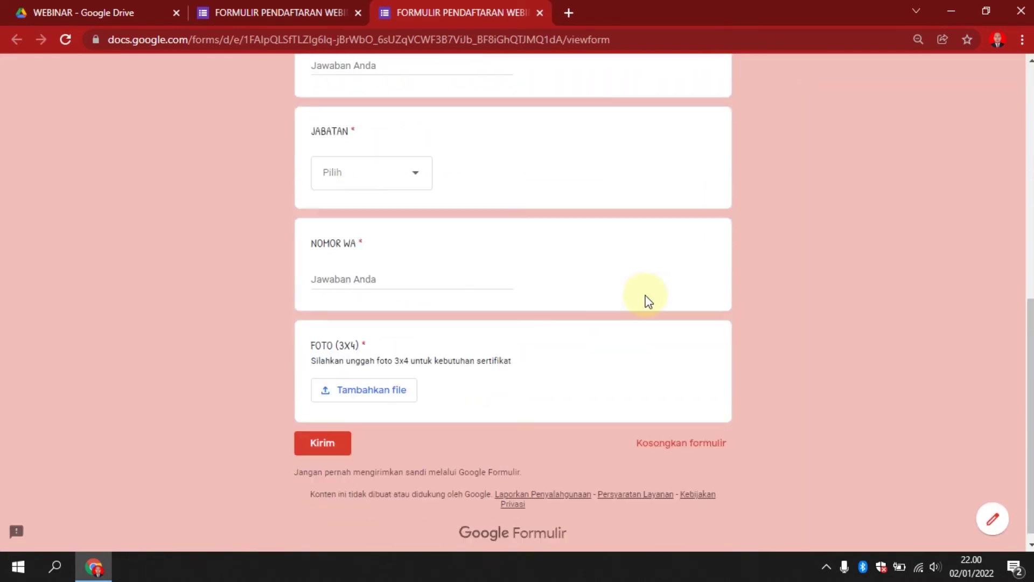
scroll(648, 302, up, 8)
scroll(649, 302, down, 5)
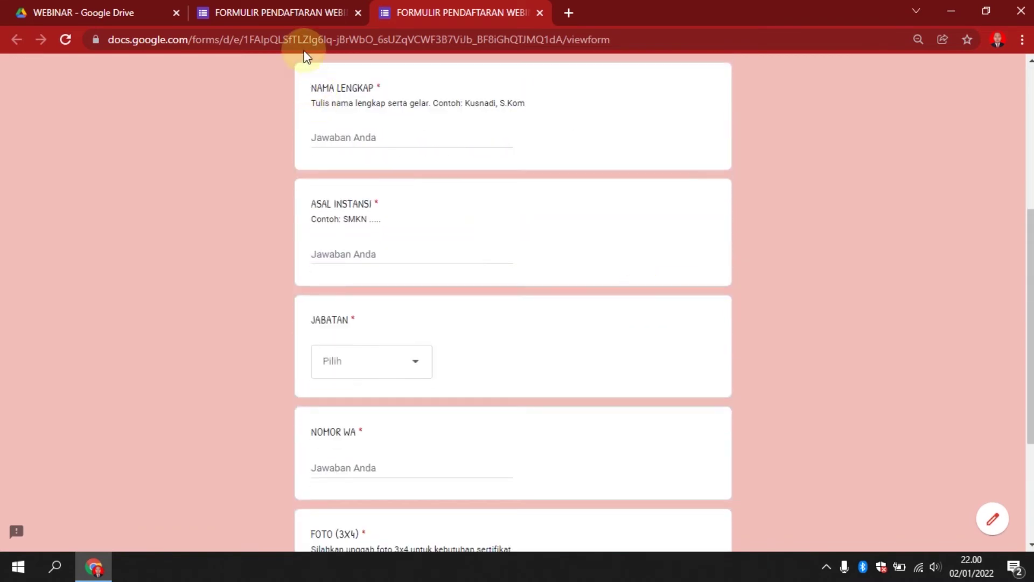
click(540, 13)
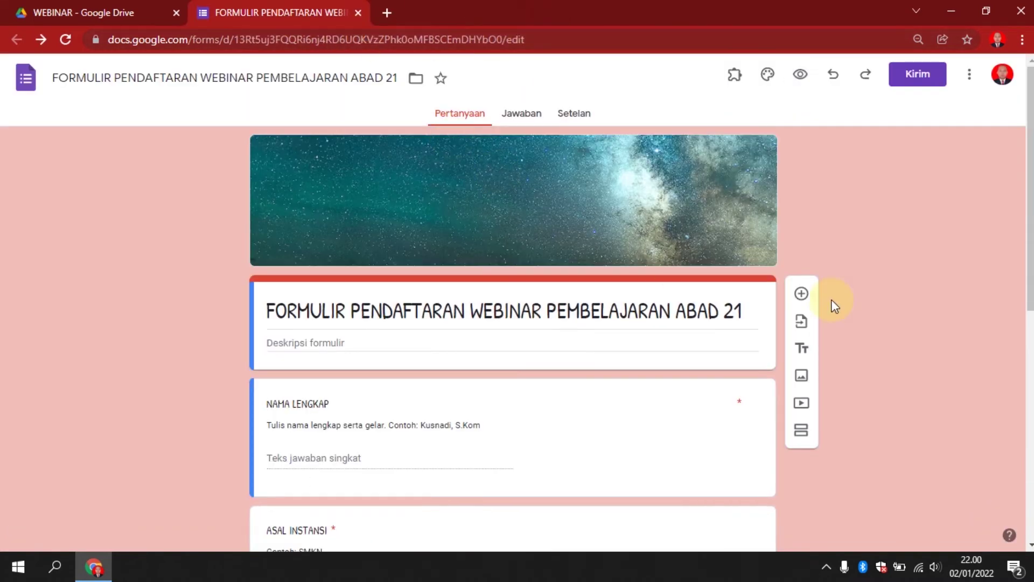
Shorten the form's sharing link, copy it to the clipboard and close the send dialog.
click(918, 74)
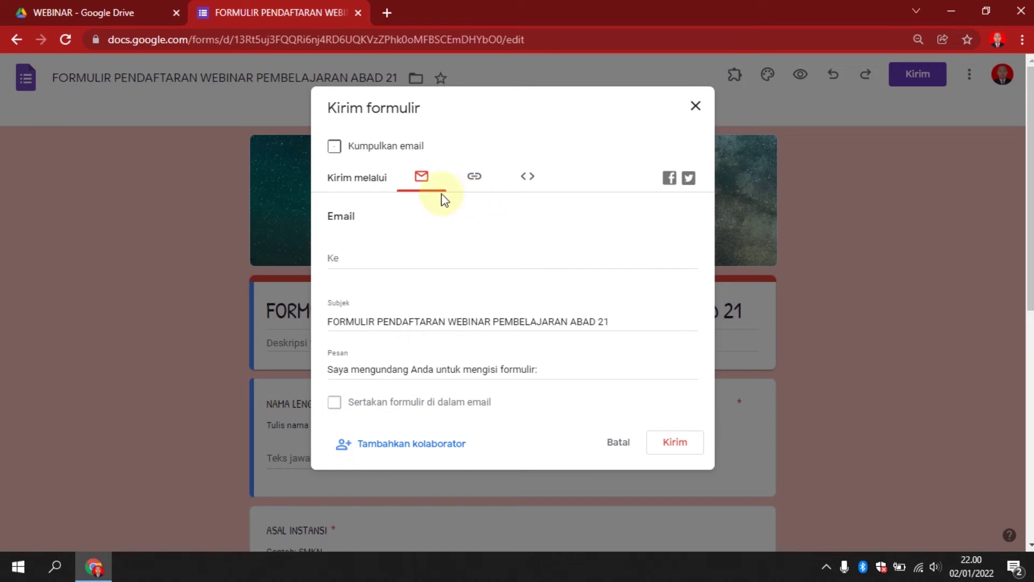
click(474, 186)
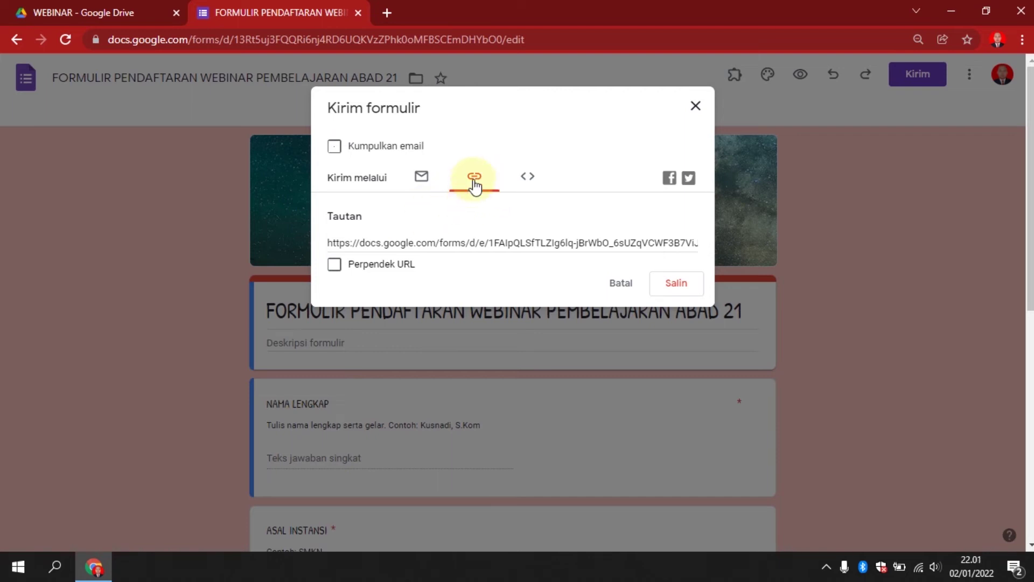
click(335, 265)
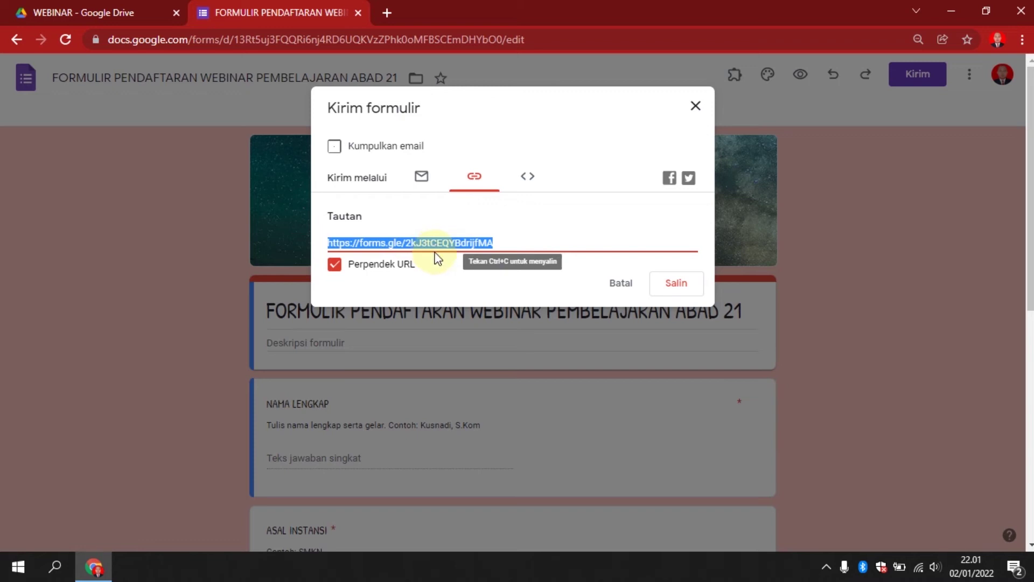
right_click(440, 249)
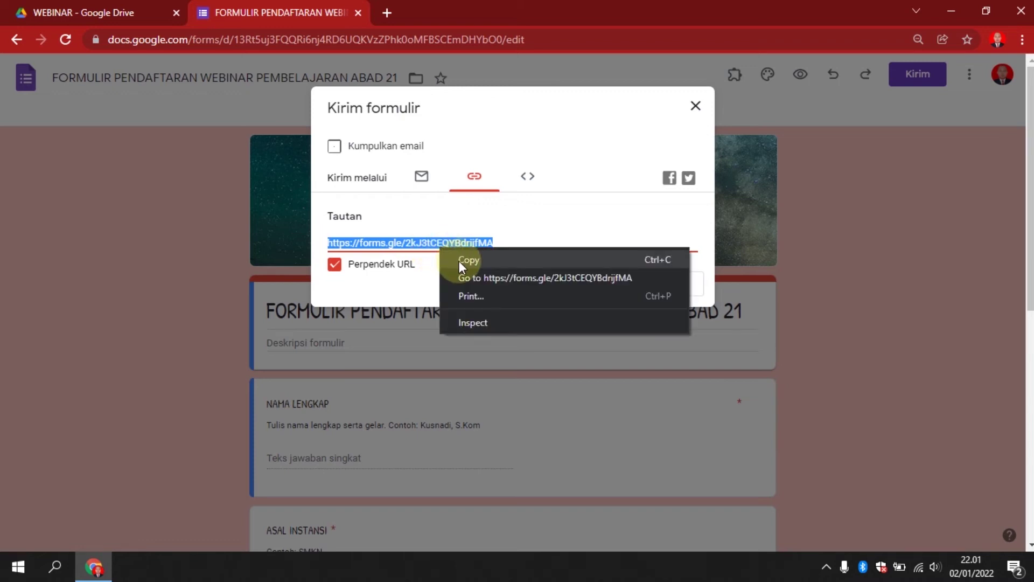
click(459, 260)
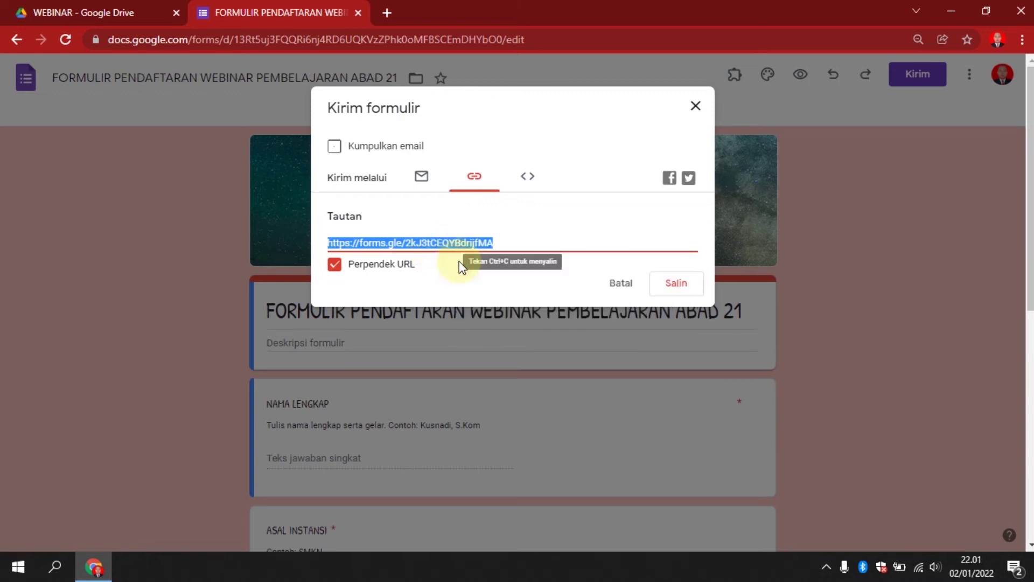
click(683, 289)
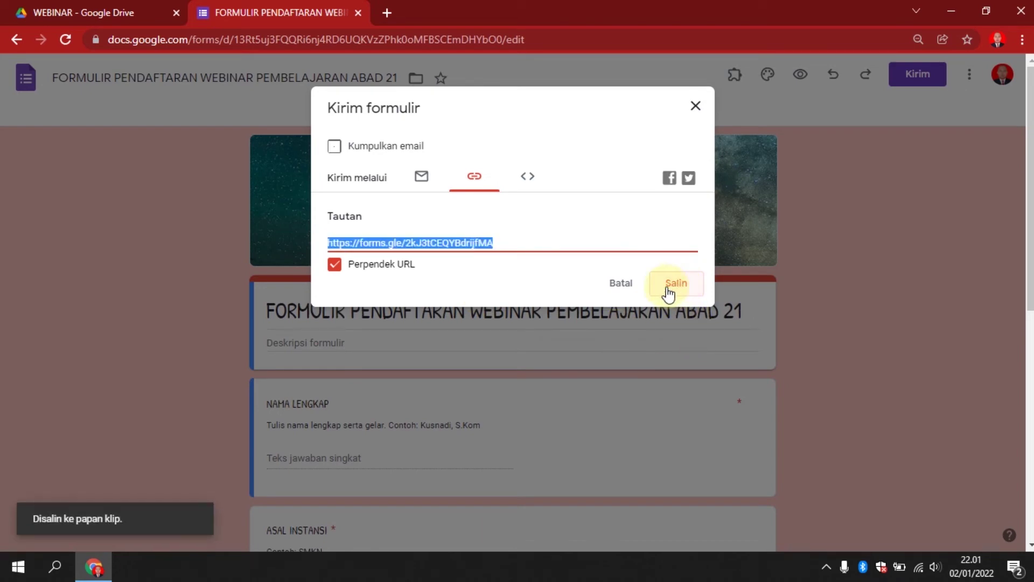
click(696, 106)
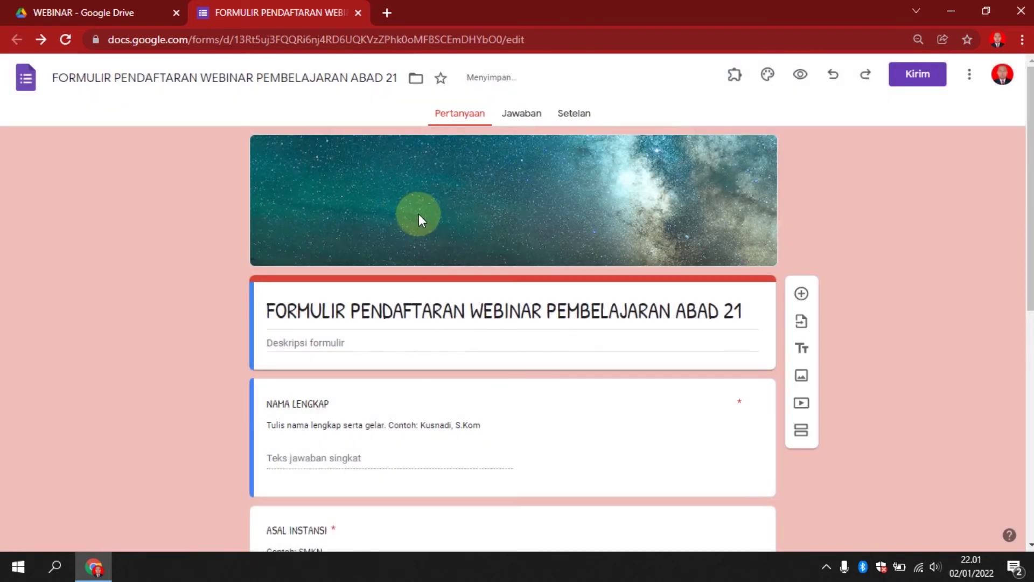
Switch to Firefox and open the registration form from the copied short link.
scroll(518, 409, down, 5)
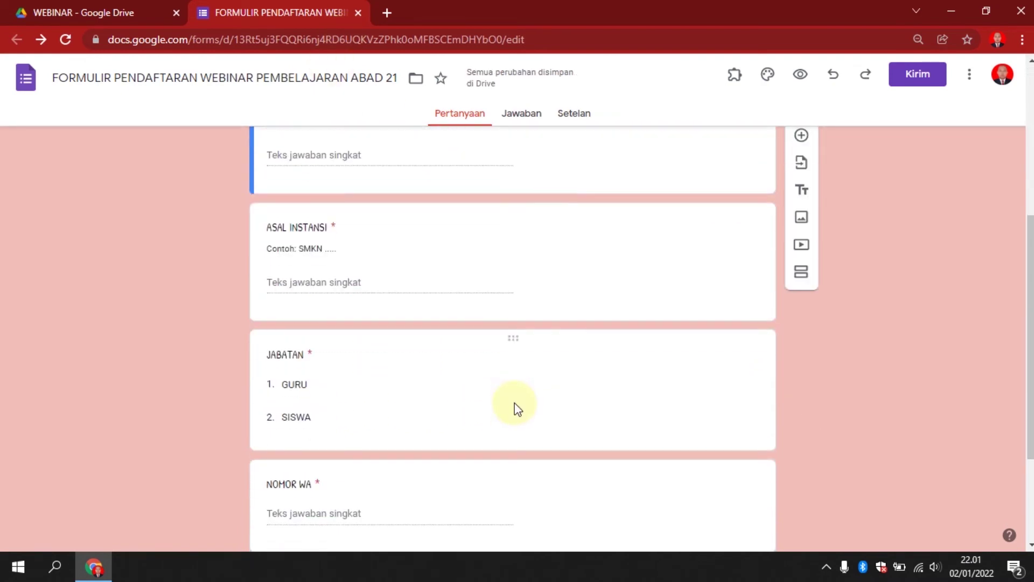
scroll(517, 409, up, 5)
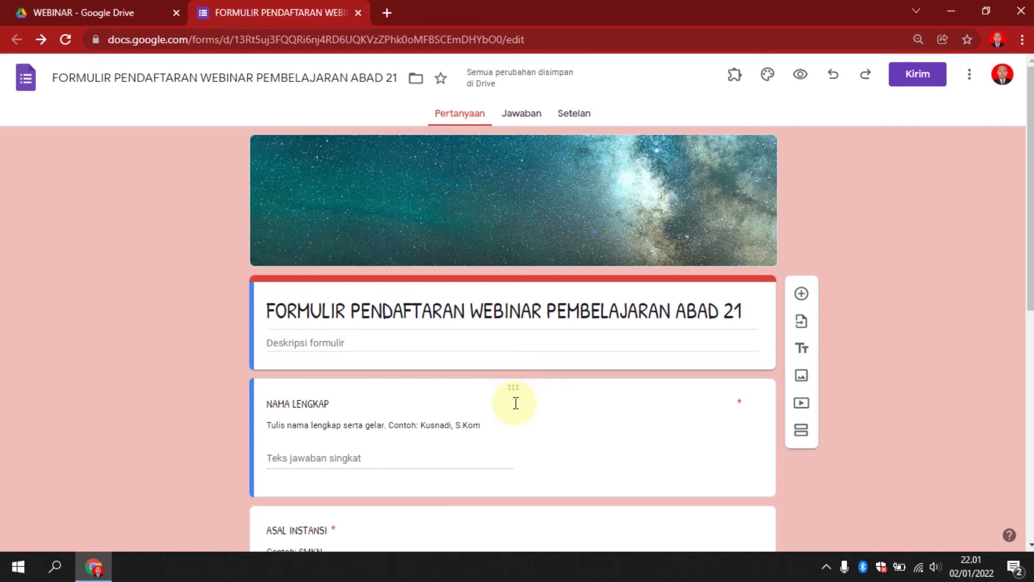
click(11, 570)
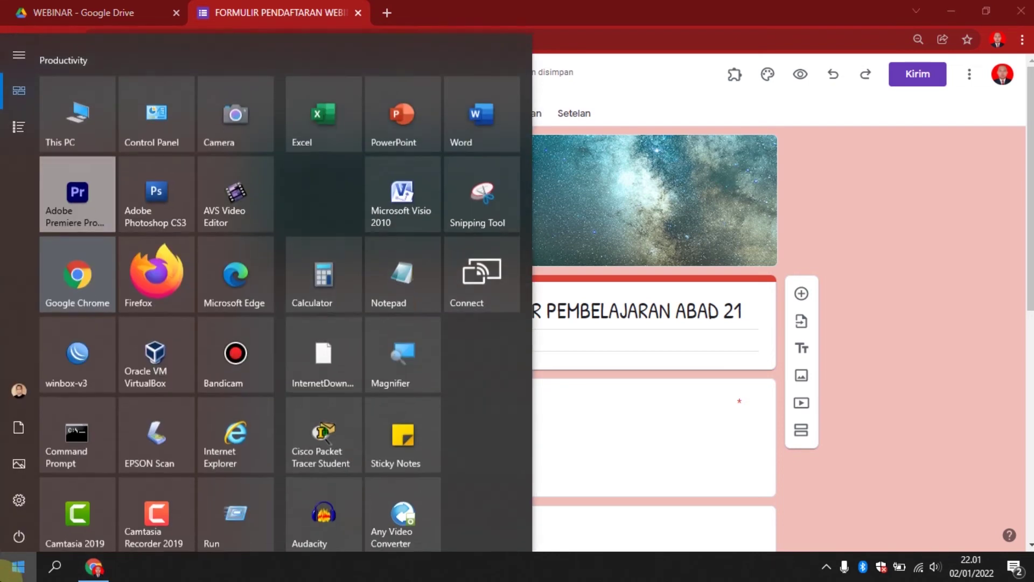
click(167, 240)
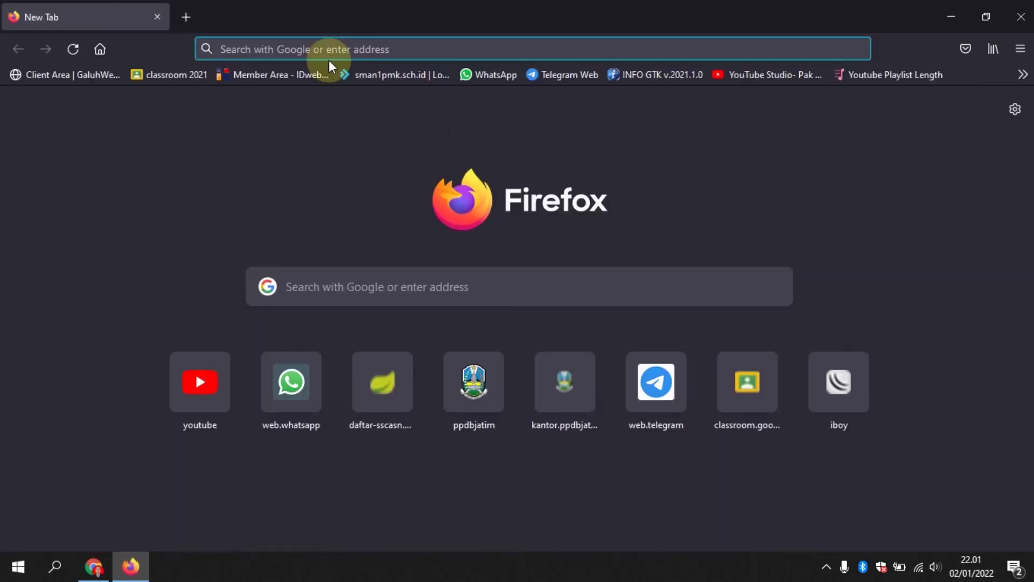
right_click(333, 49)
click(382, 193)
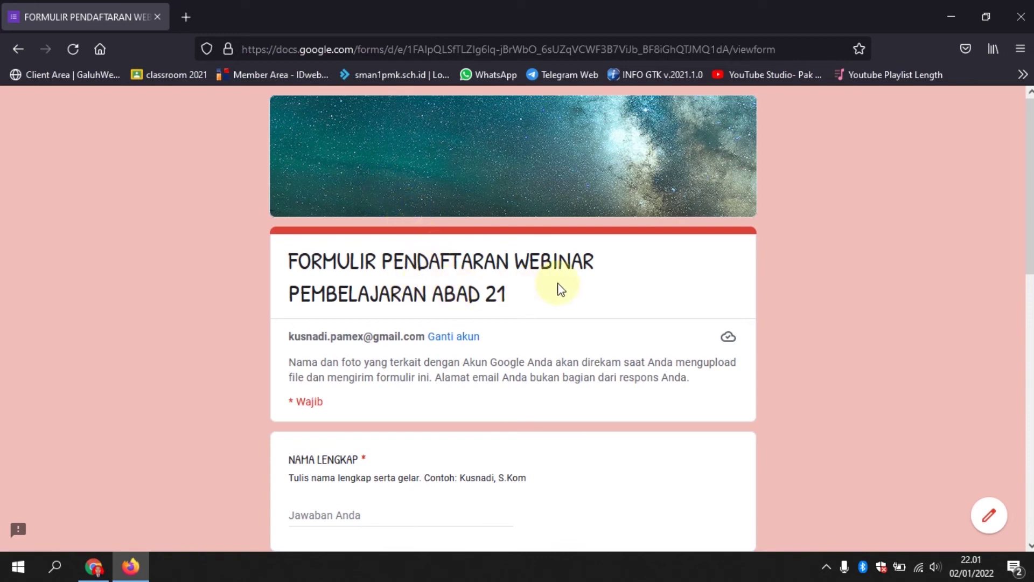
Enter the participant's full name with academic title as the NAMA LENGKAP answer.
scroll(560, 289, down, 3)
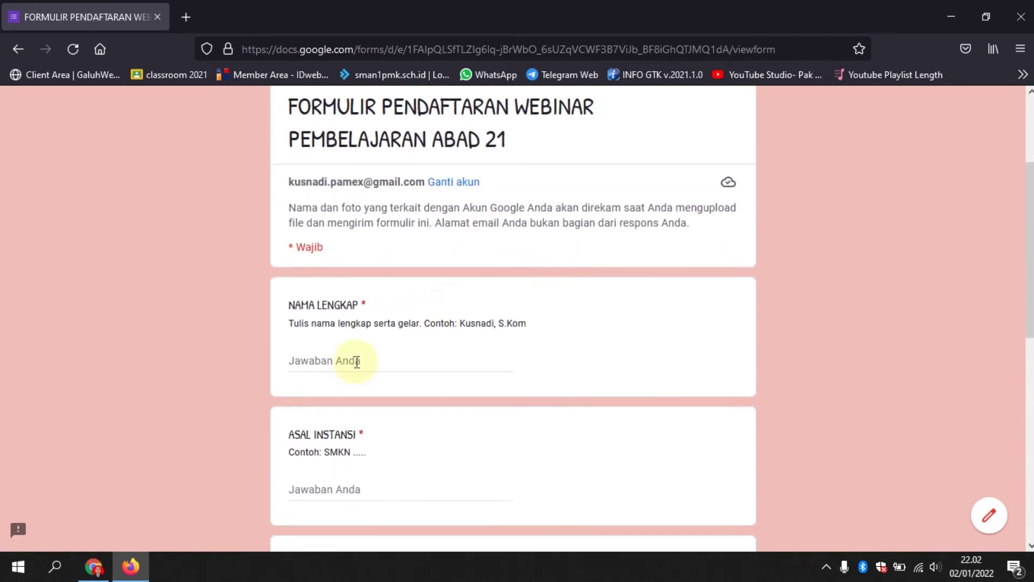
click(348, 361)
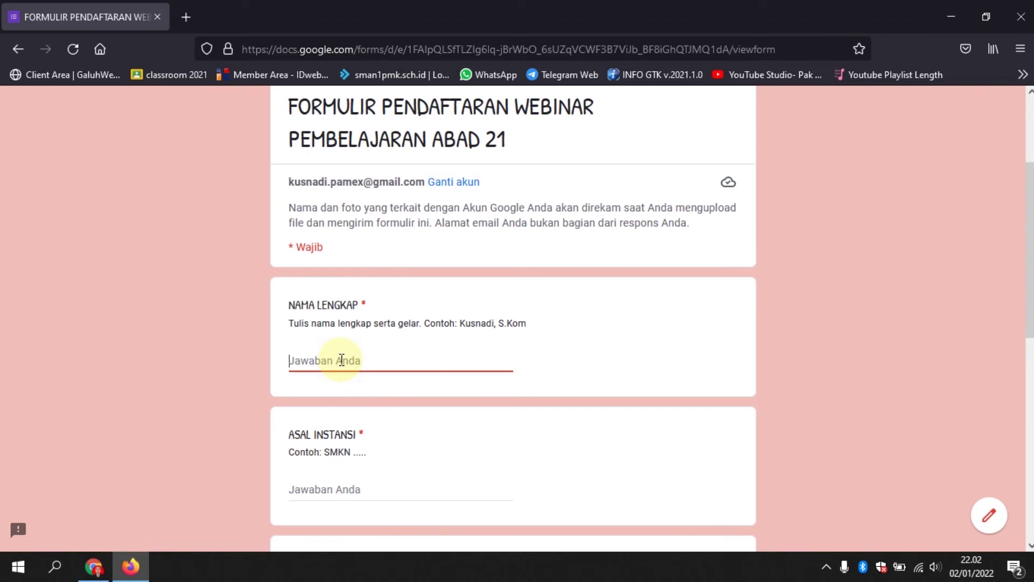
text(Naufa)
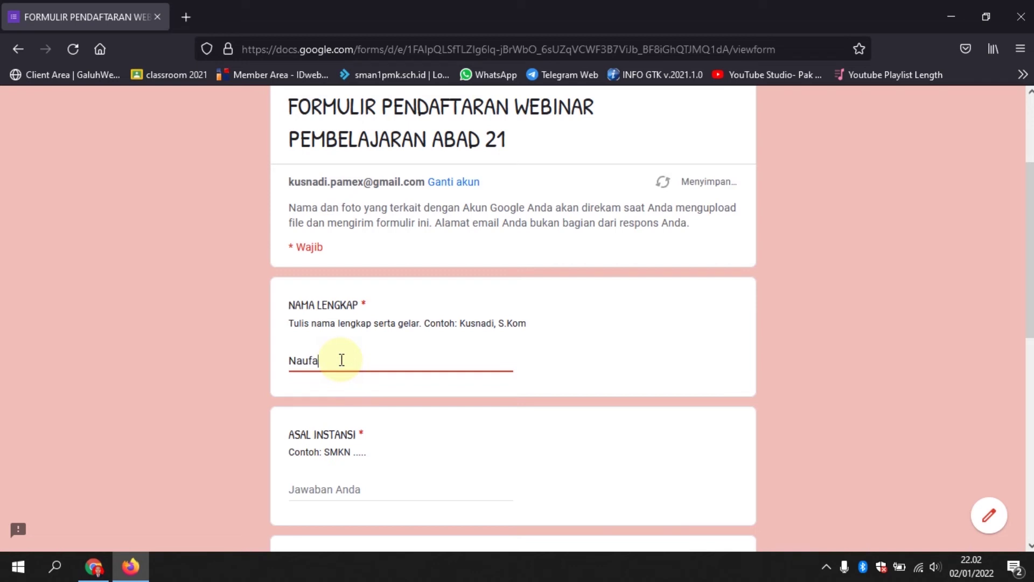
text(l, S.Pd.)
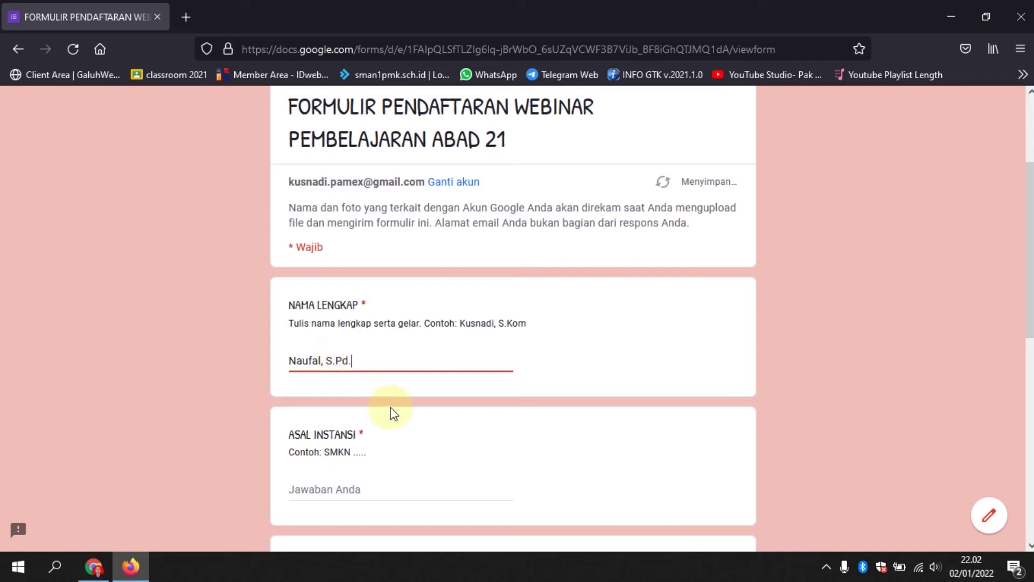
Answer the ASAL INSTANSI question with SMKN 2 Pamekasan.
scroll(388, 421, down, 3)
click(364, 415)
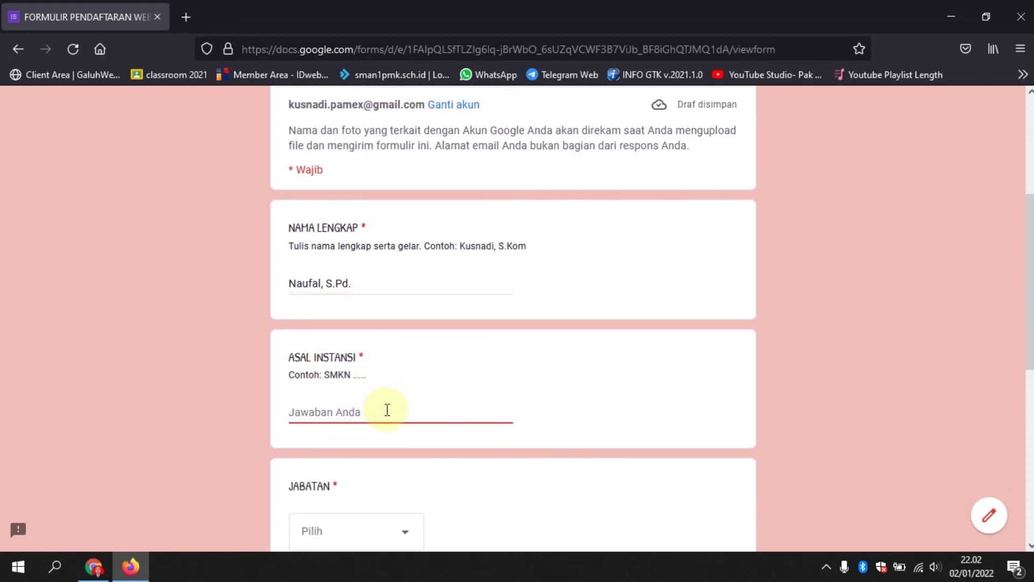
text(SMKN 1)
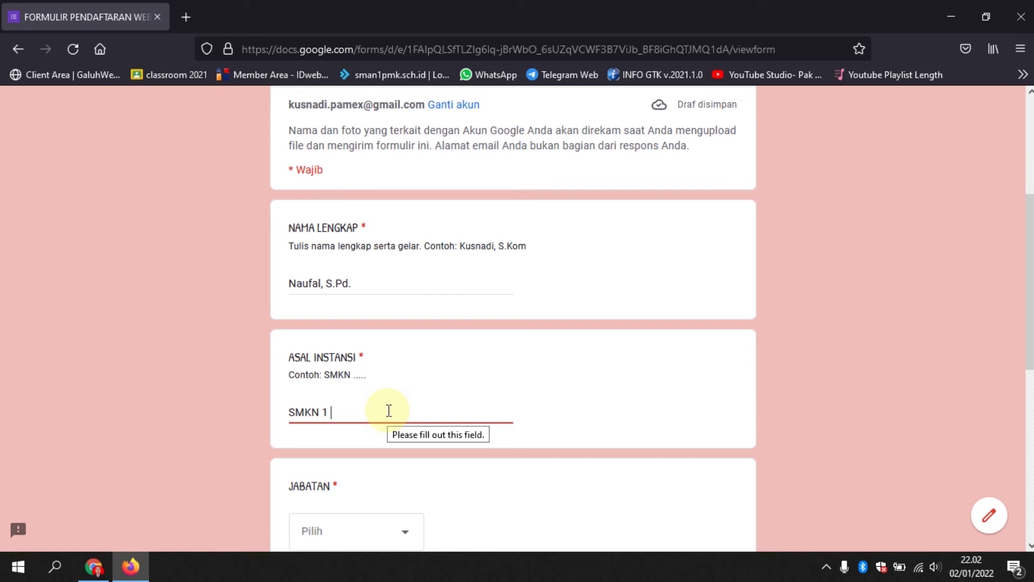
key(BackSpace)
key(BackSpace)
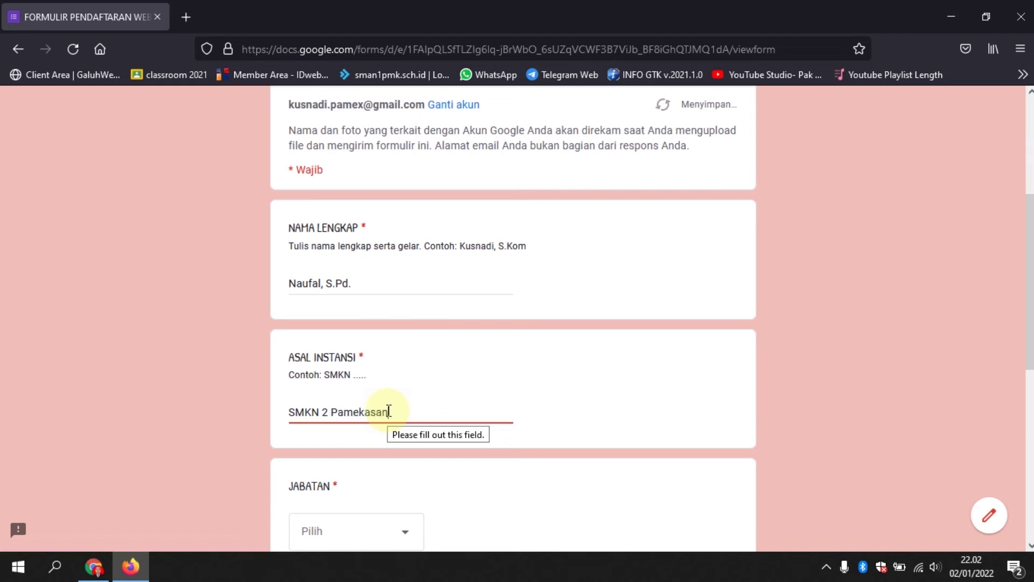
Choose GURU for JABATAN and enter the participant's WhatsApp number under NOMOR WA.
scroll(364, 457, down, 2)
click(370, 466)
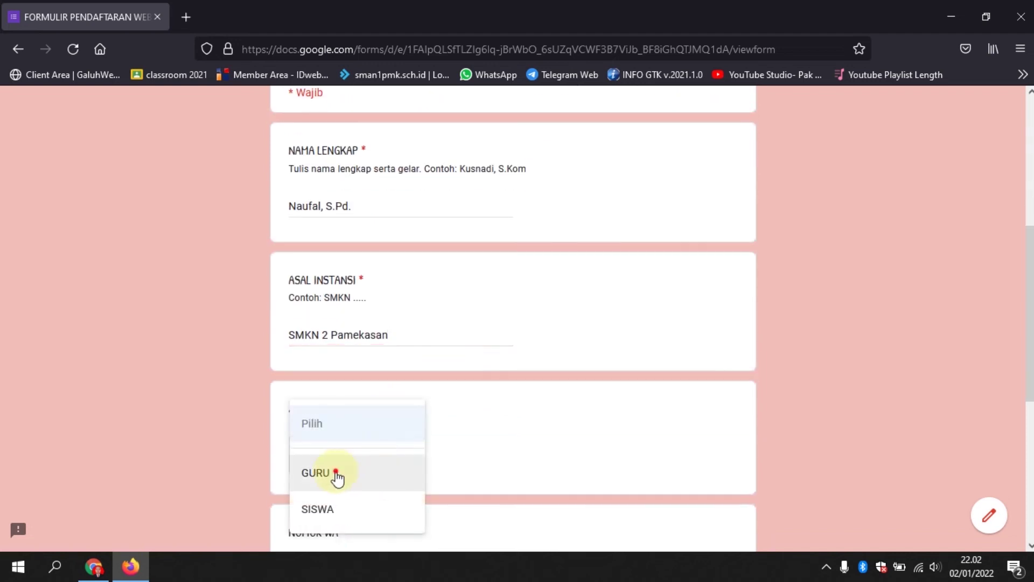
click(337, 477)
scroll(538, 436, down, 4)
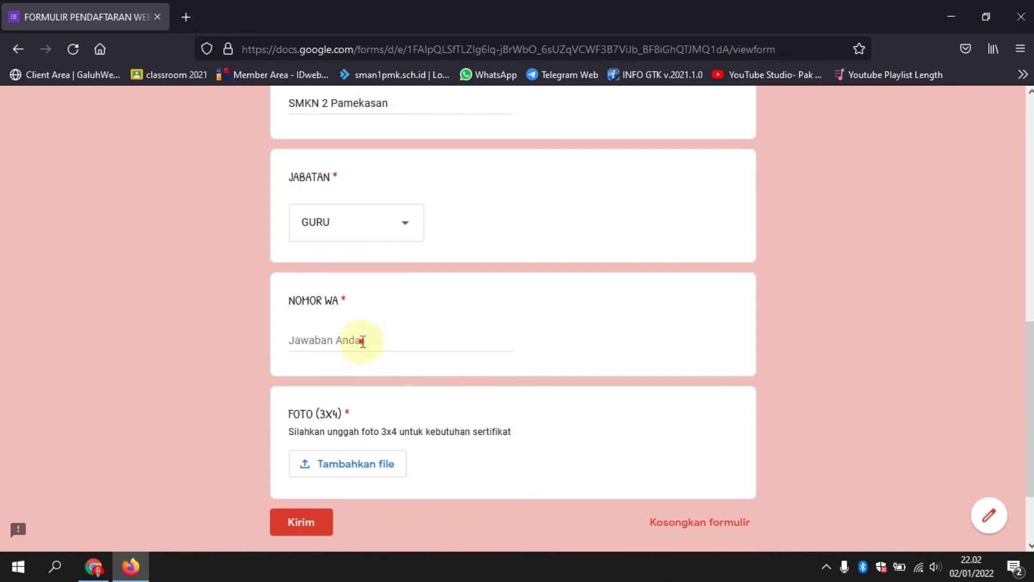
click(362, 342)
text(0987654321)
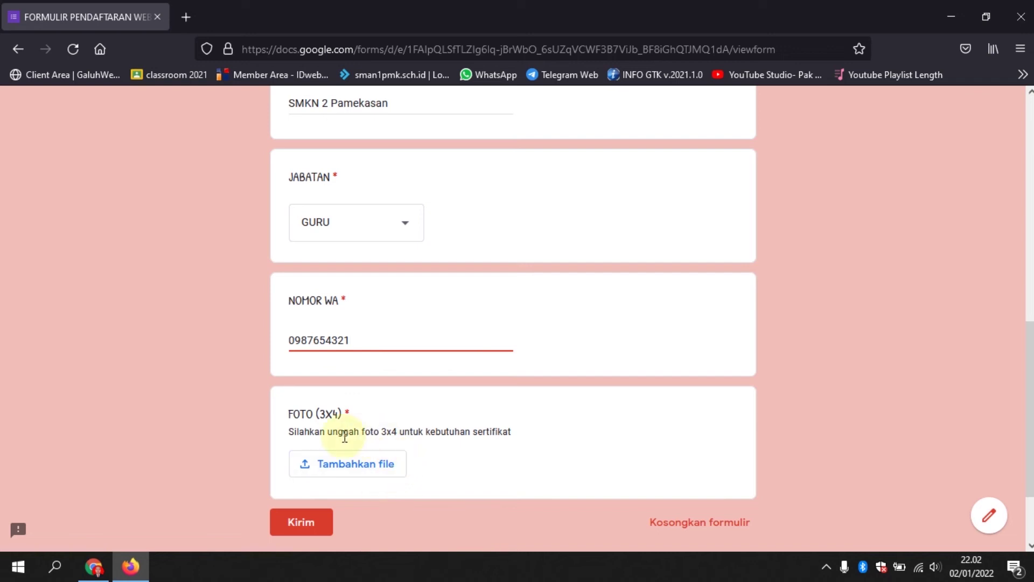
Upload iboy 3x4 JAS - 2.jpg from the ME folder in D:\FOTO as the FOTO (3X4) answer.
click(354, 469)
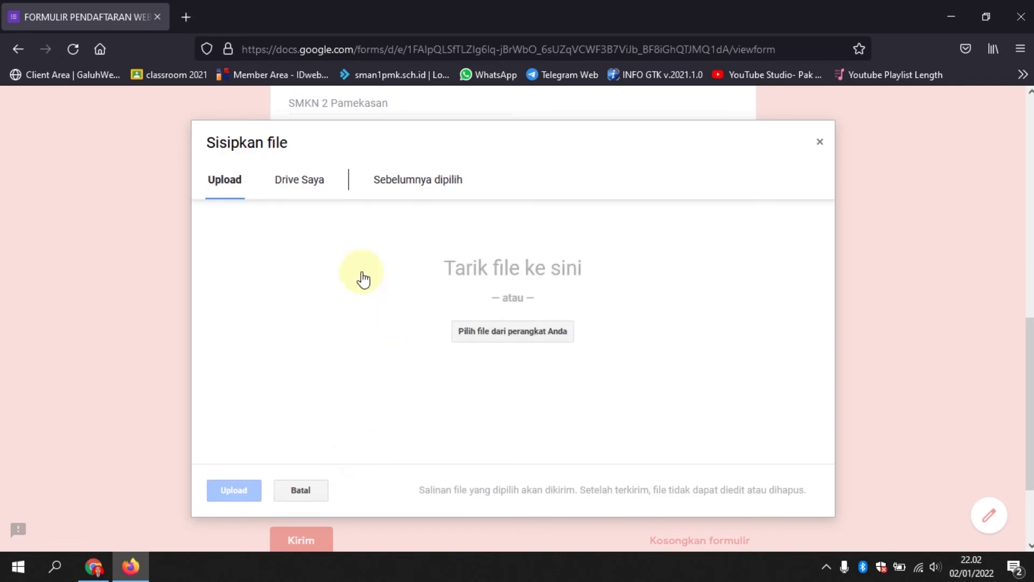
click(485, 332)
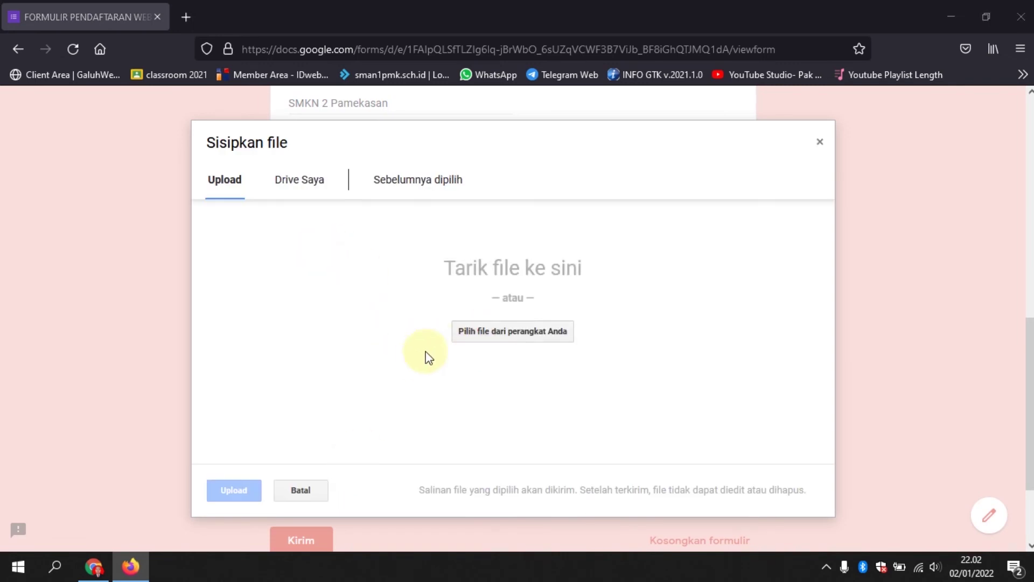
scroll(351, 296, down, 8)
scroll(350, 297, up, 5)
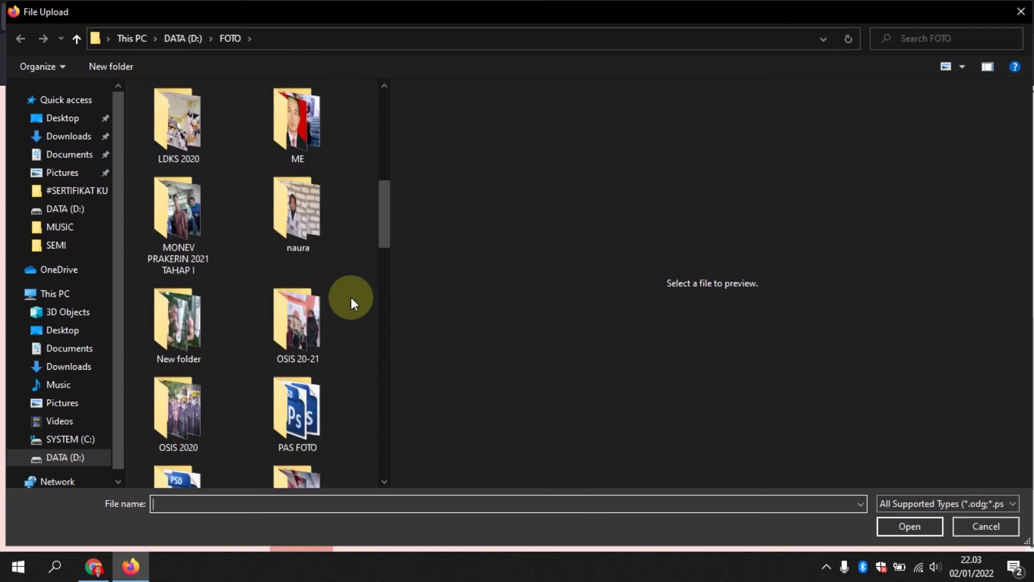
scroll(362, 297, down, 3)
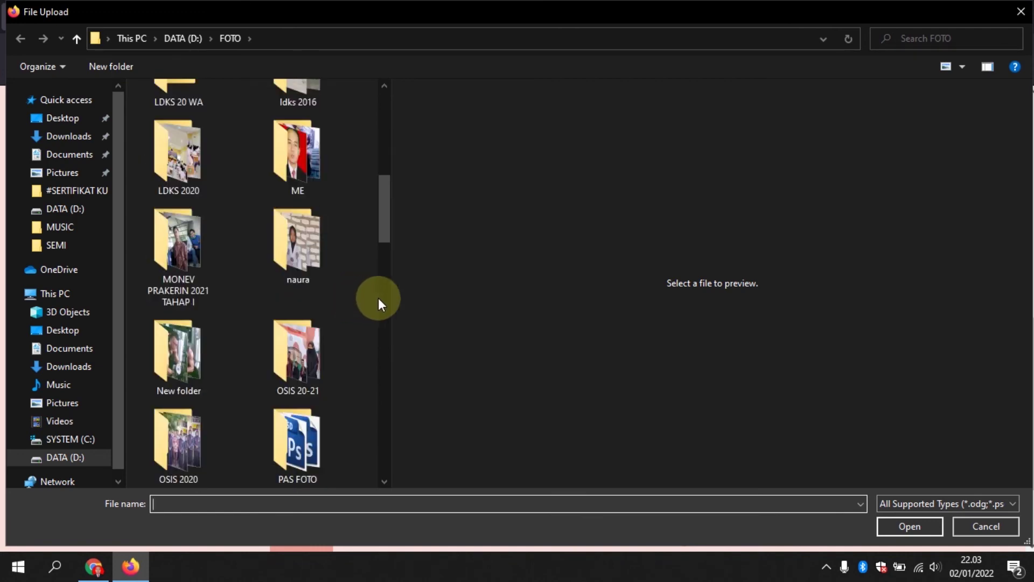
double_click(317, 156)
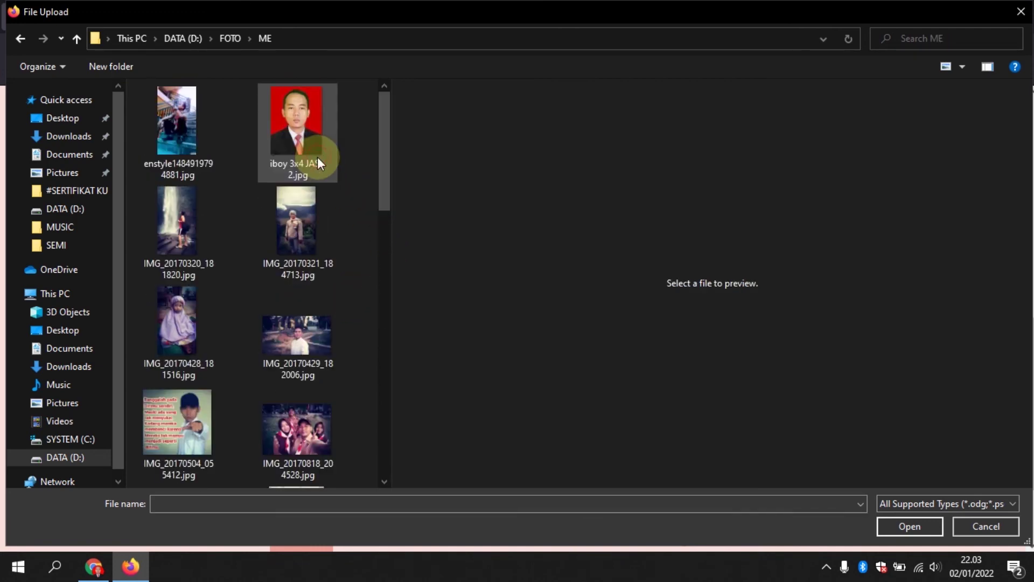
double_click(301, 119)
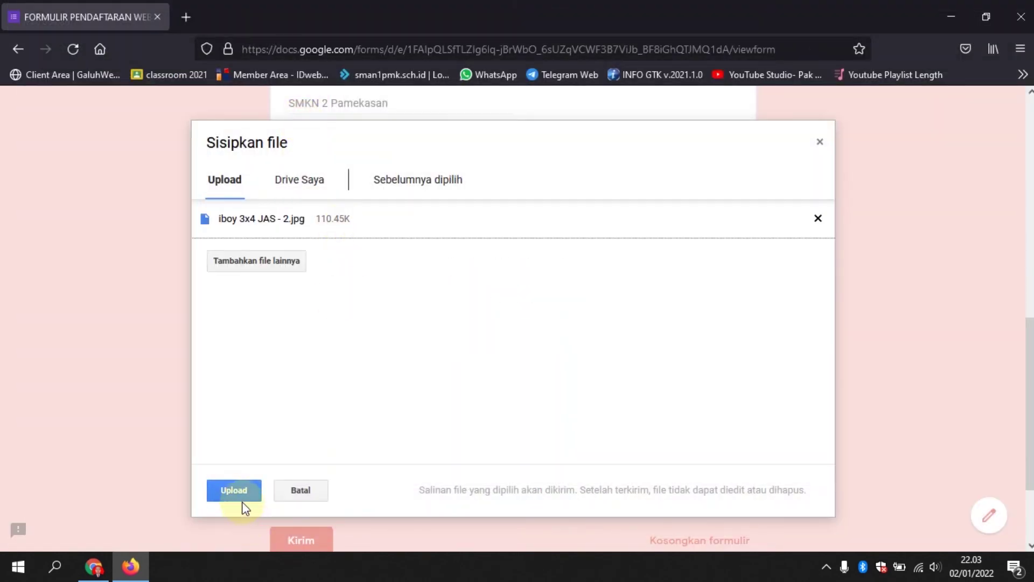
click(240, 493)
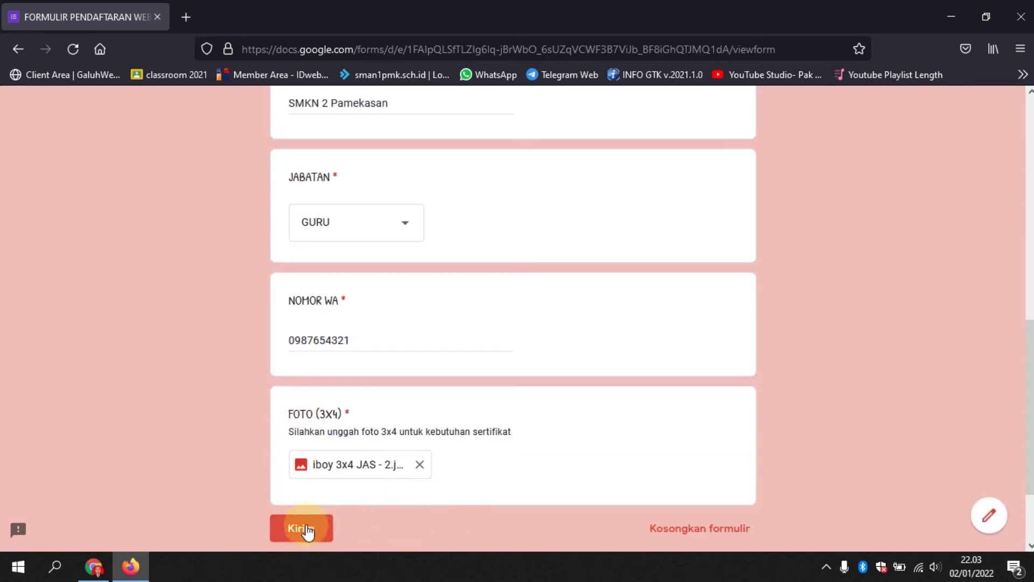
Review the filled-in answers and submit the registration form.
scroll(427, 445, up, 2)
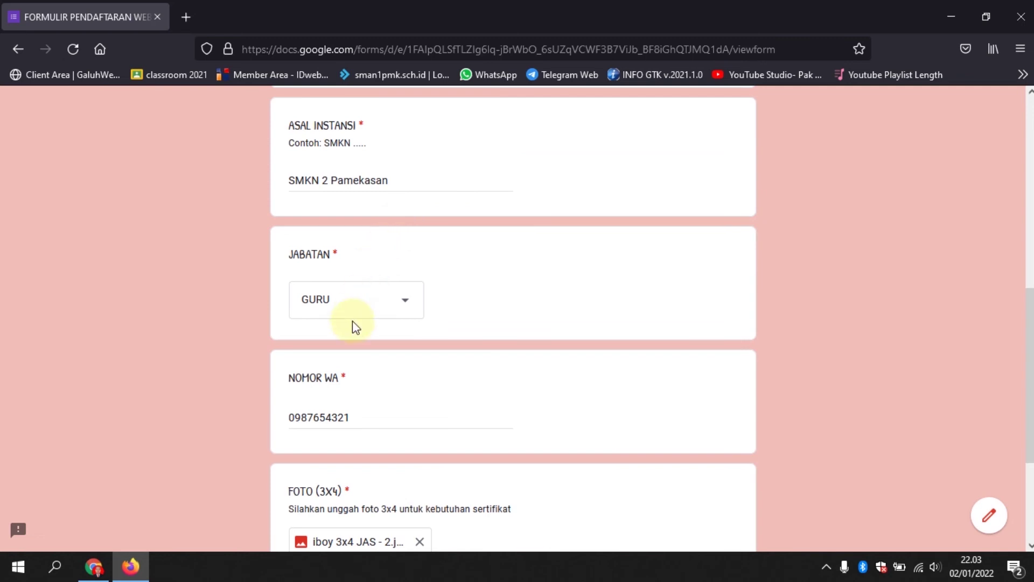
scroll(362, 386, down, 5)
click(318, 425)
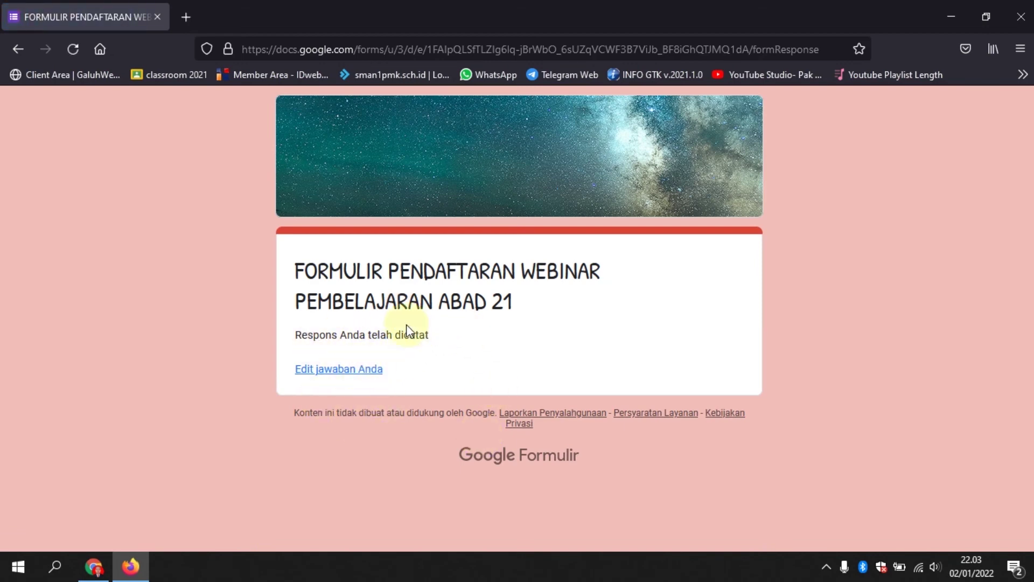
Reopen the submitted response for editing and change the last digit of the NOMOR WA answer to 2.
click(343, 372)
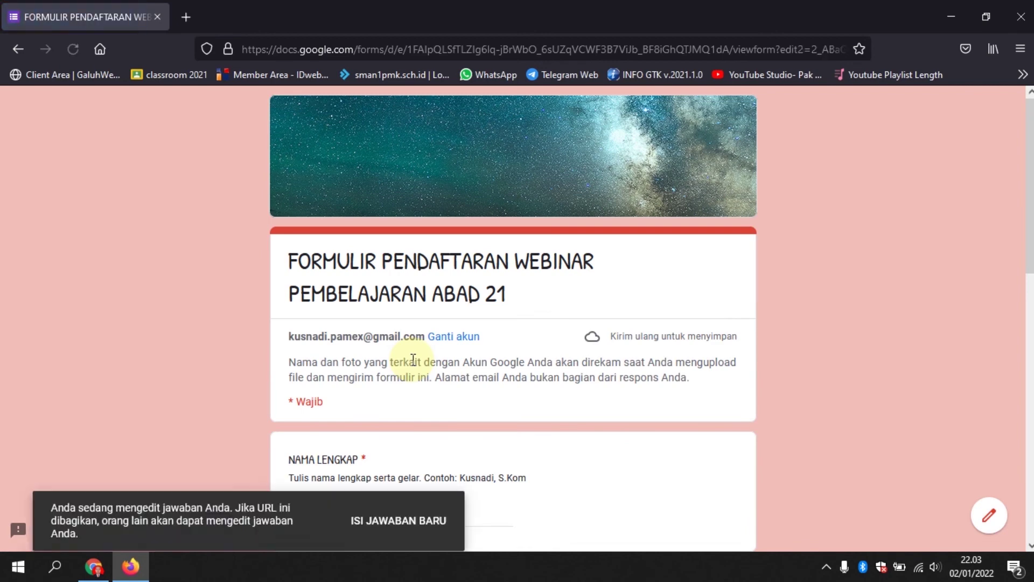
scroll(413, 359, down, 9)
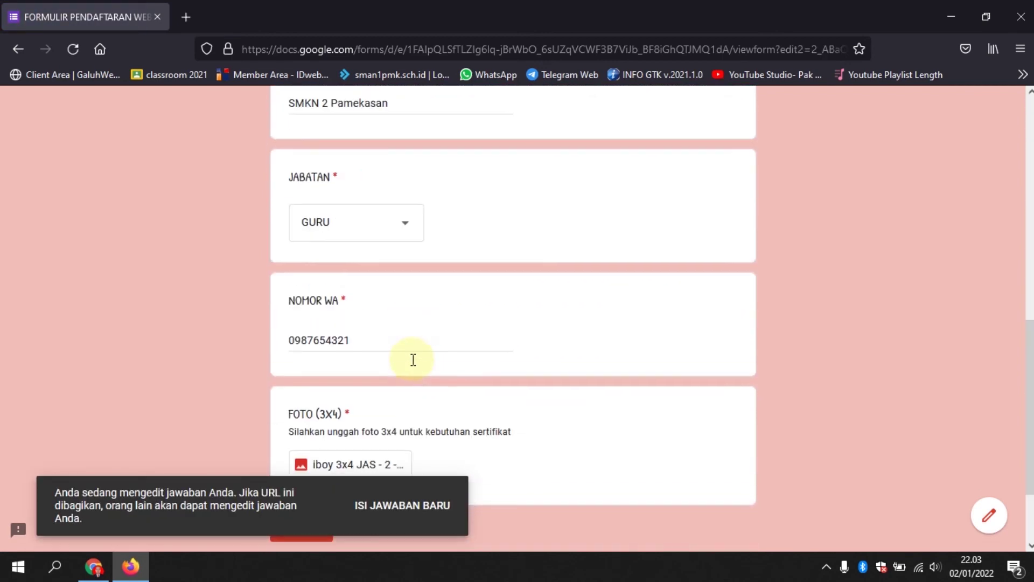
scroll(413, 359, down, 2)
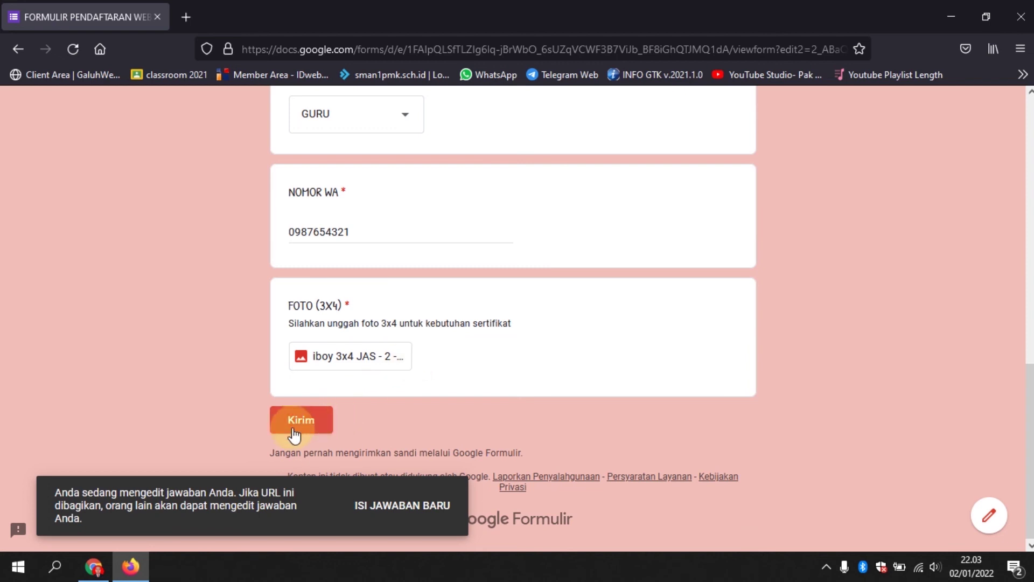
scroll(348, 285, up, 2)
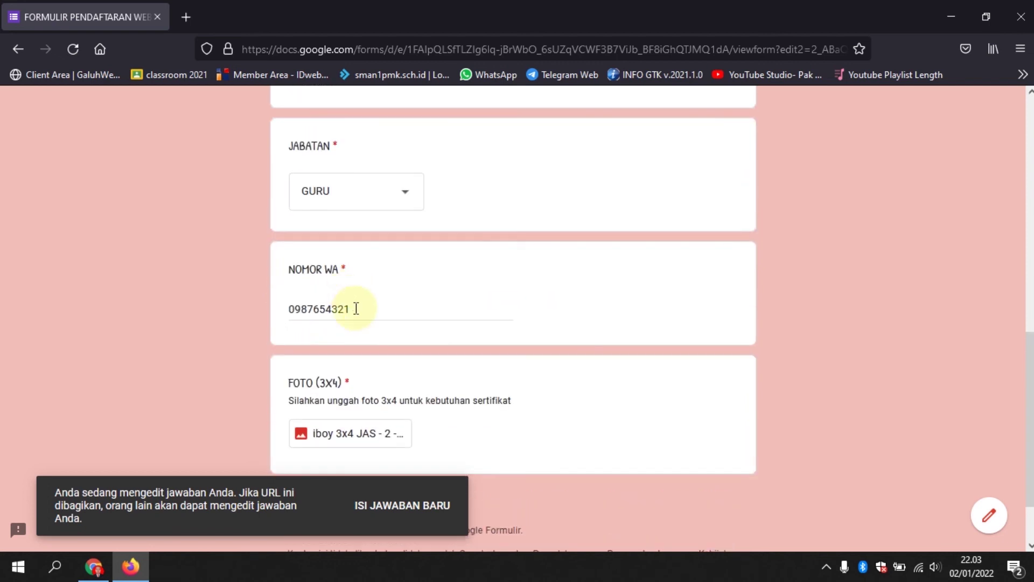
click(356, 309)
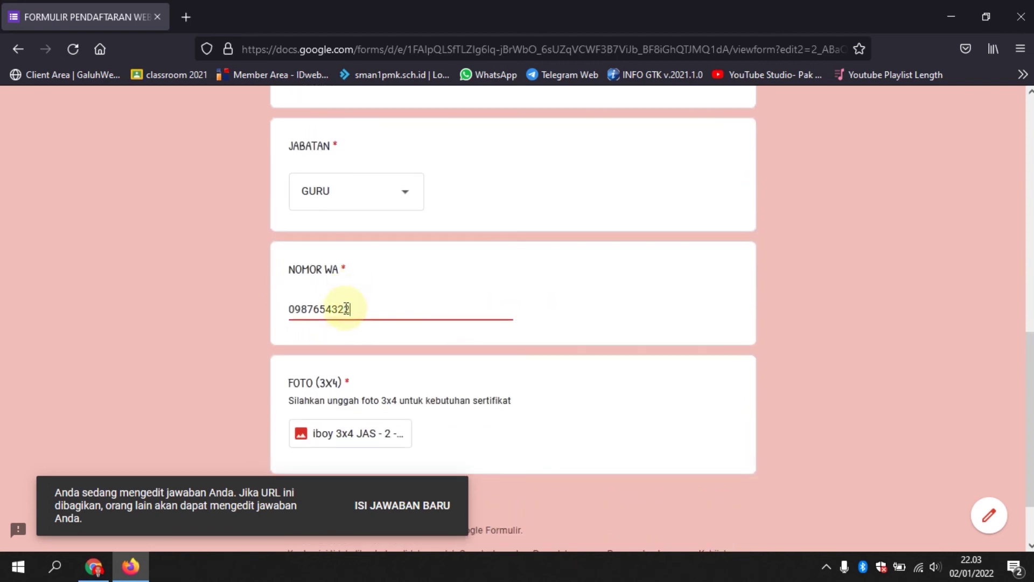
Resubmit the form with the edited WhatsApp number.
scroll(368, 339, up, 3)
scroll(369, 342, down, 5)
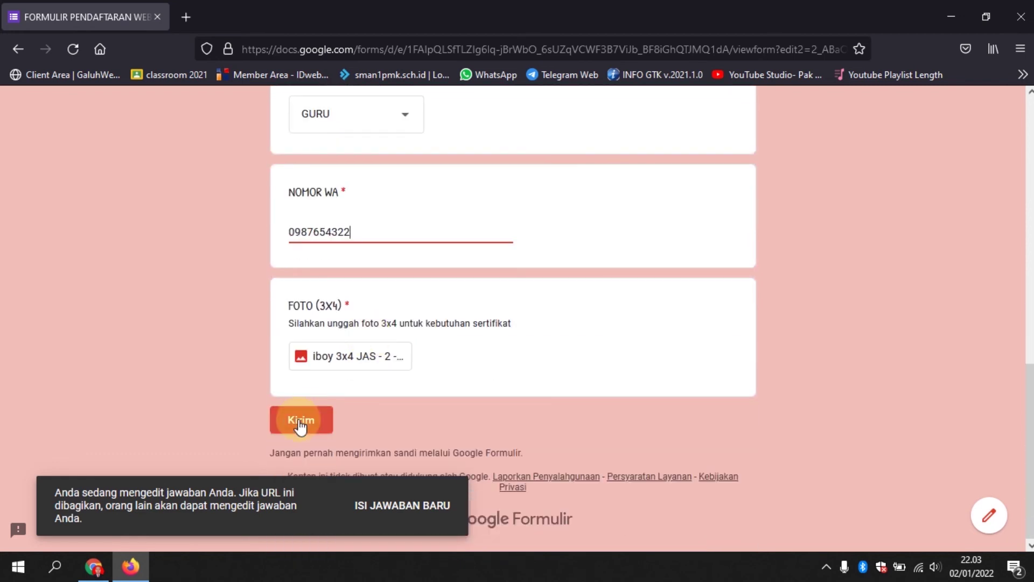
click(300, 424)
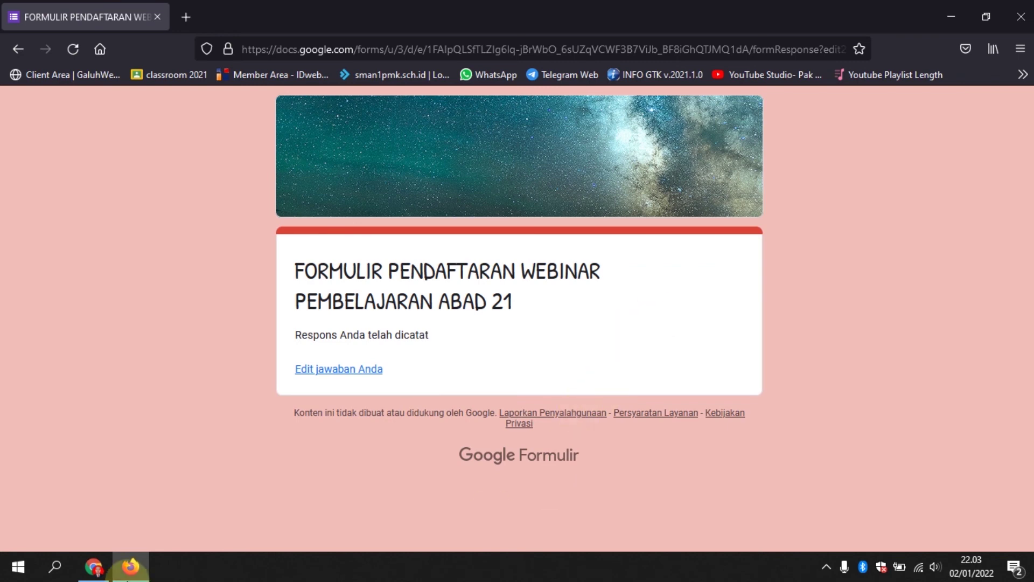
Switch to Chrome and examine the summary of the form's responses, from NAMA LENGKAP through FOTO (3X4).
click(94, 566)
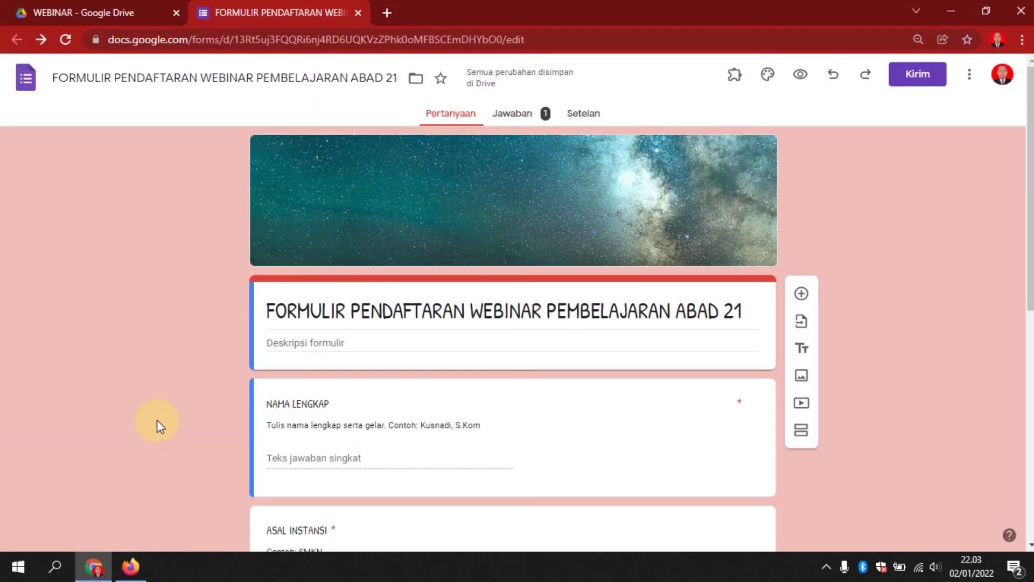
click(520, 120)
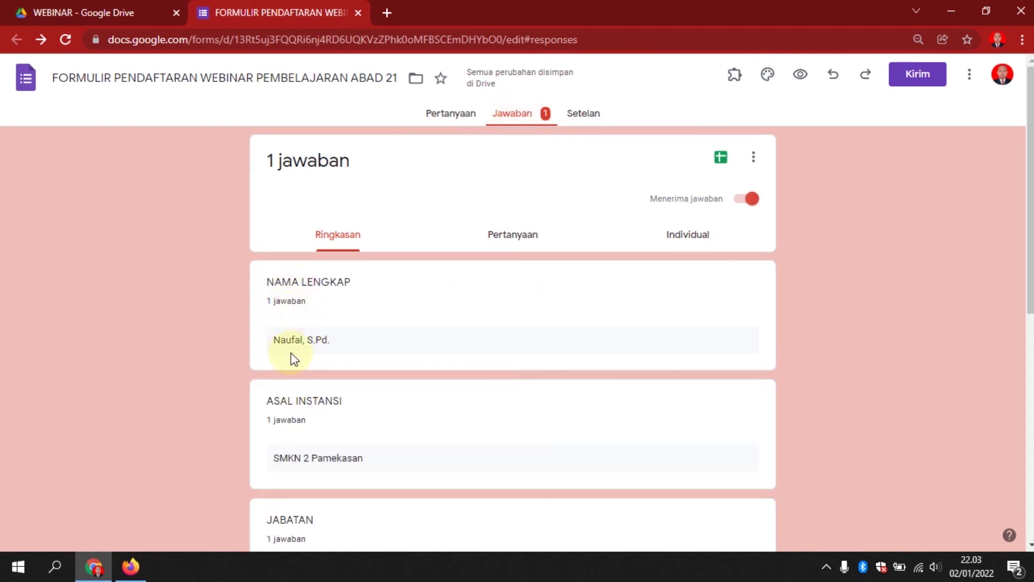
scroll(338, 380, down, 2)
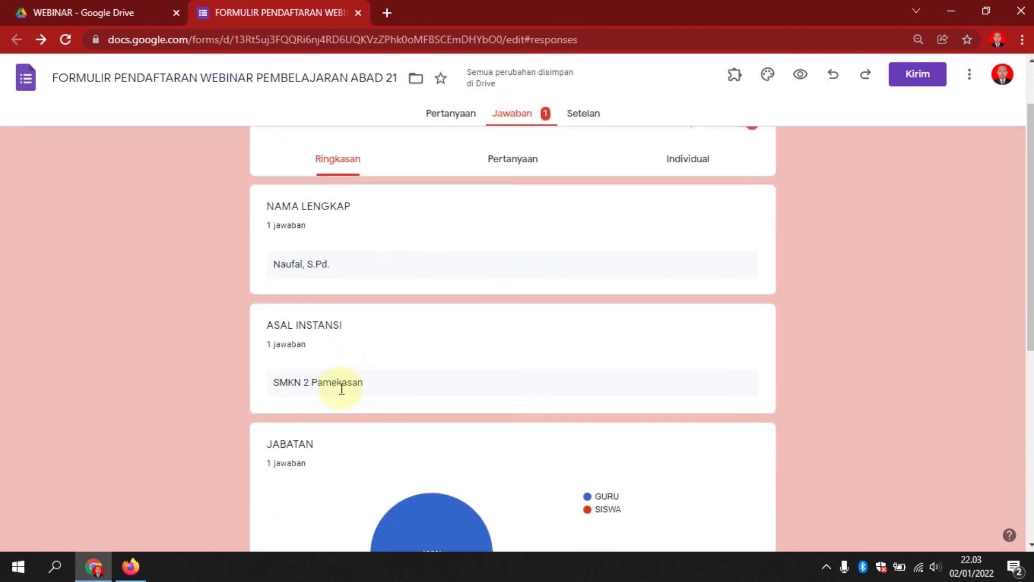
scroll(341, 388, up, 2)
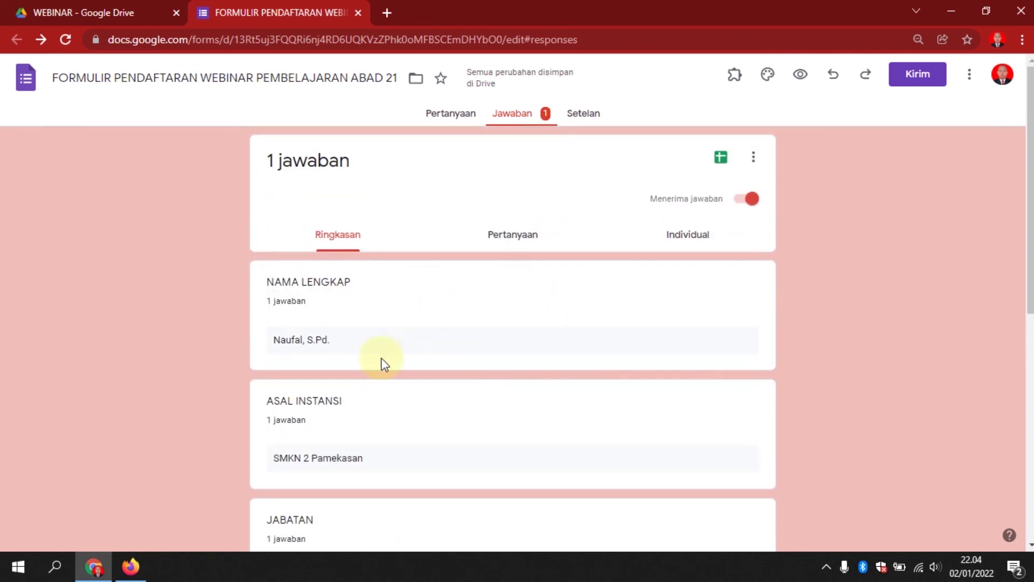
scroll(482, 358, down, 6)
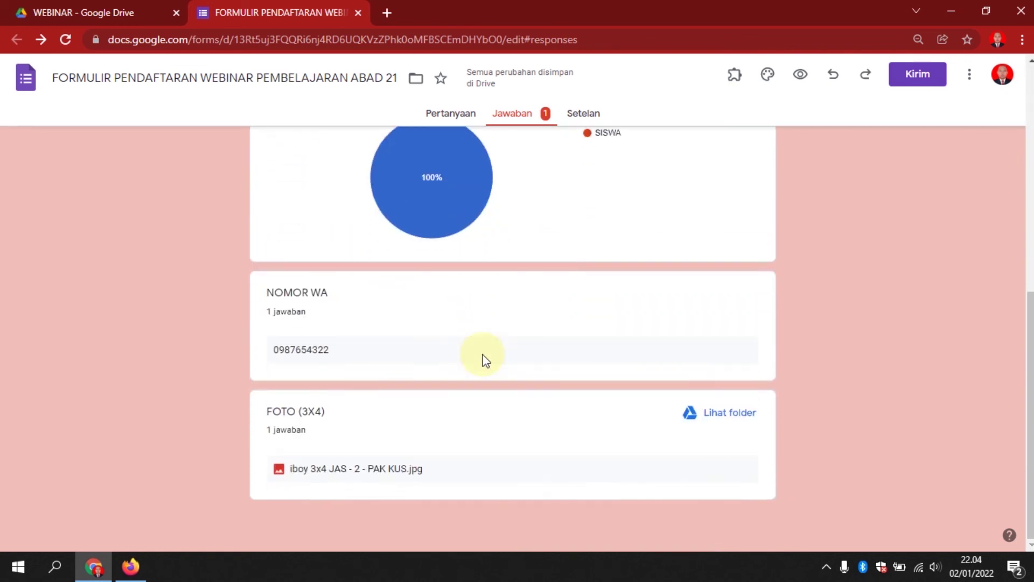
scroll(482, 357, up, 6)
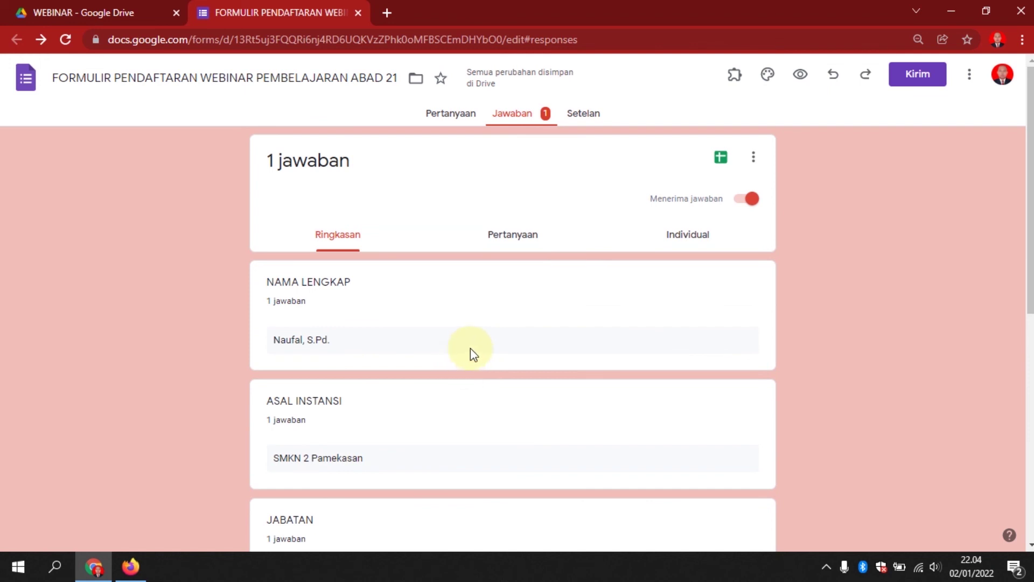
scroll(470, 348, down, 6)
scroll(471, 348, up, 6)
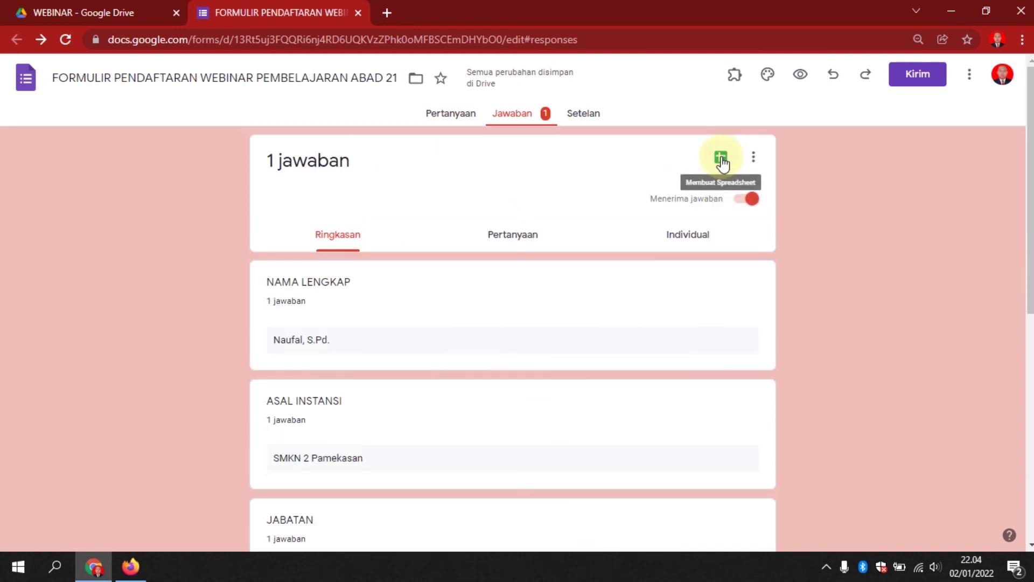
Create a new spreadsheet with the default name as the destination for the form's responses.
click(721, 158)
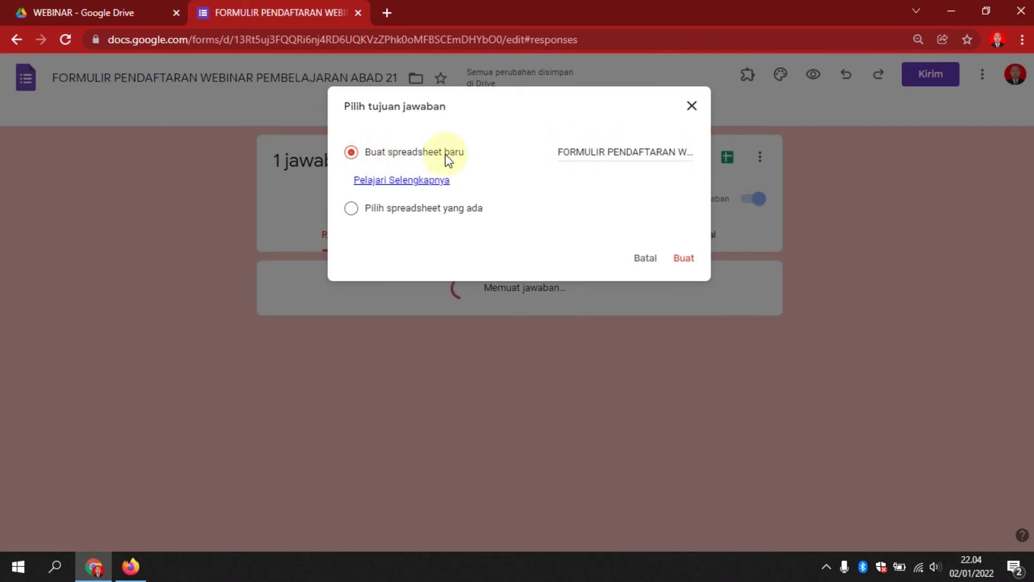
click(683, 261)
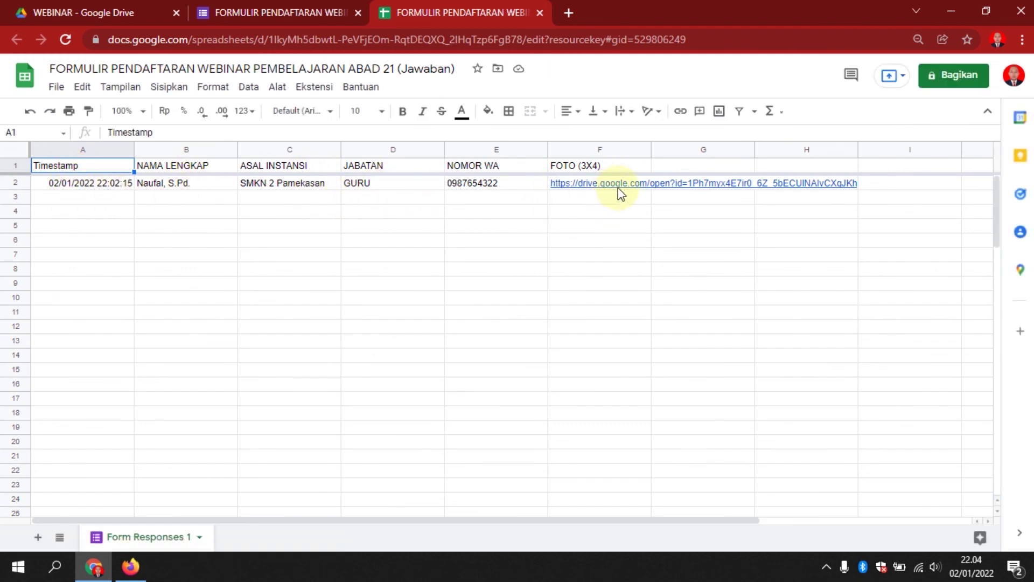
Open the participant's photo linked in the FOTO (3X4) column, download it, and close the photo view.
mouse_move(618, 186)
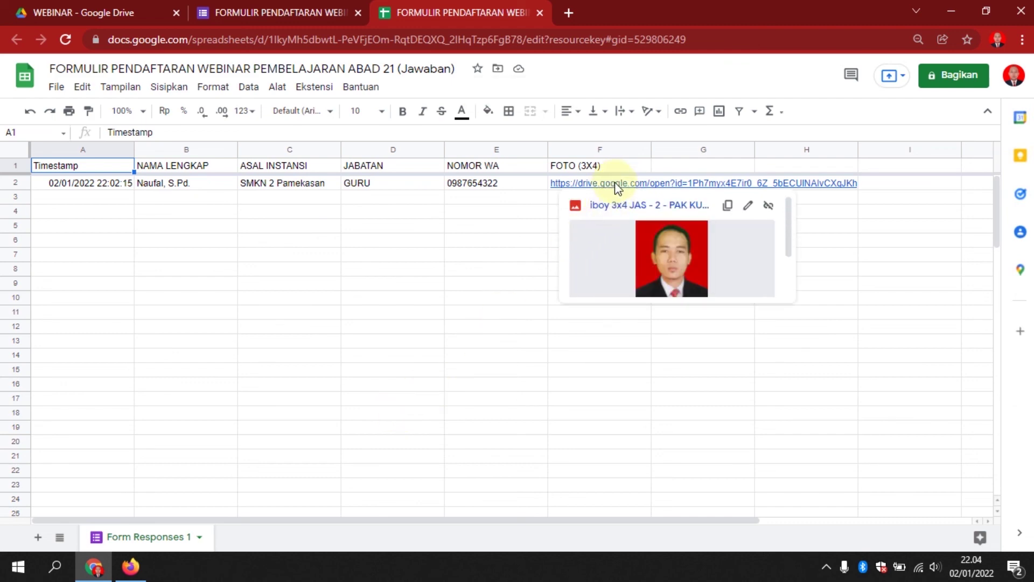
click(645, 206)
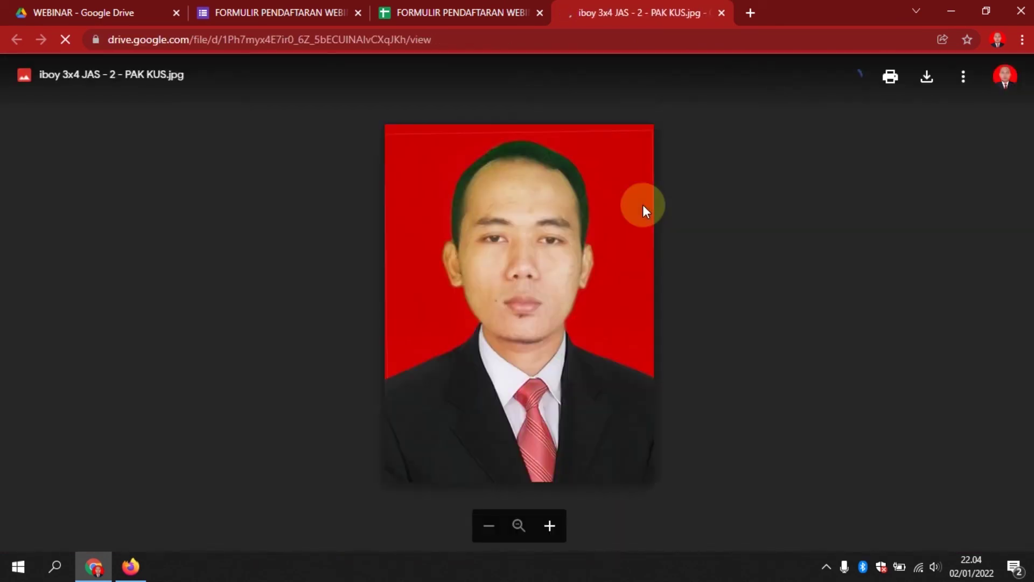
click(544, 200)
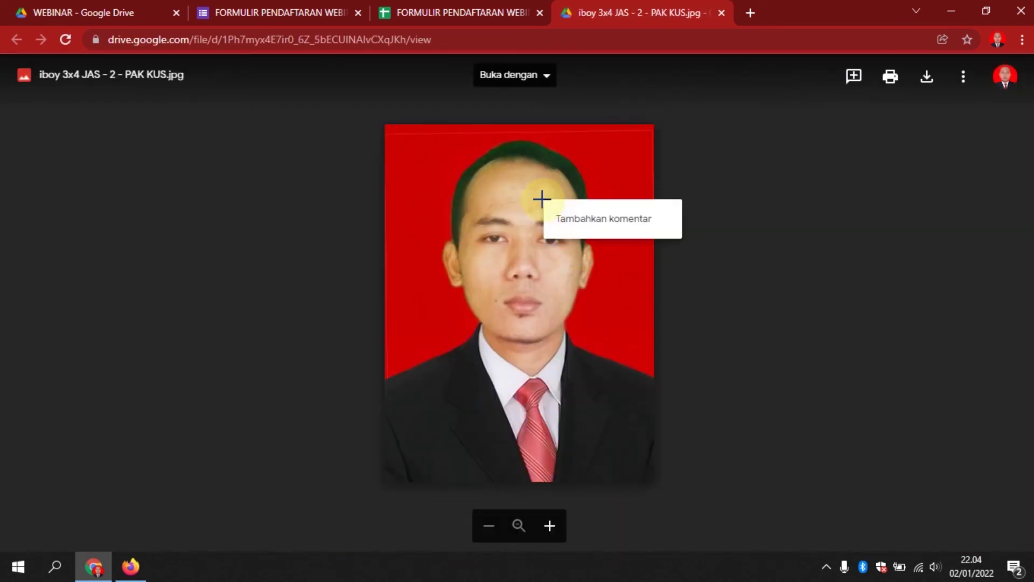
click(927, 78)
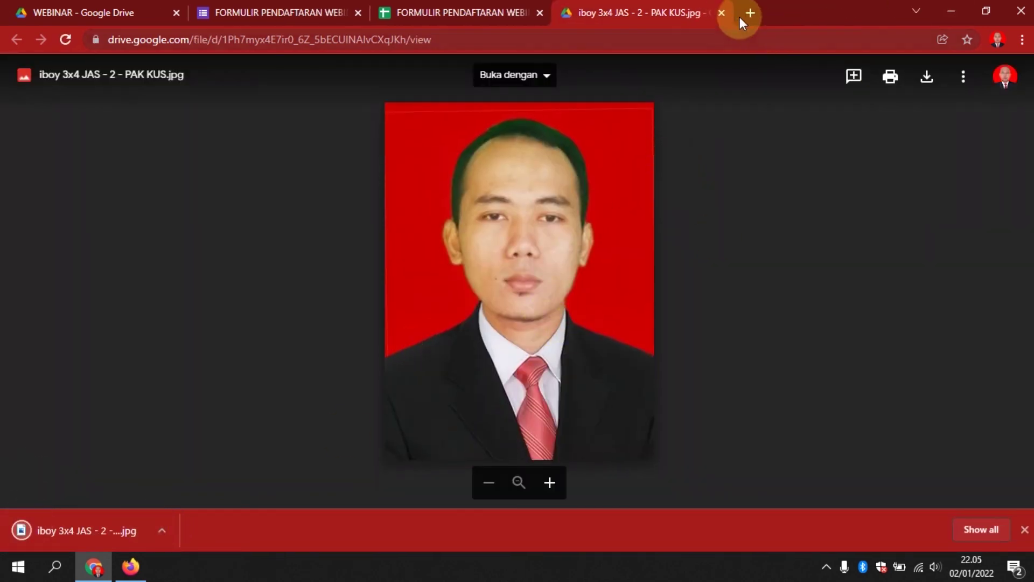
click(721, 12)
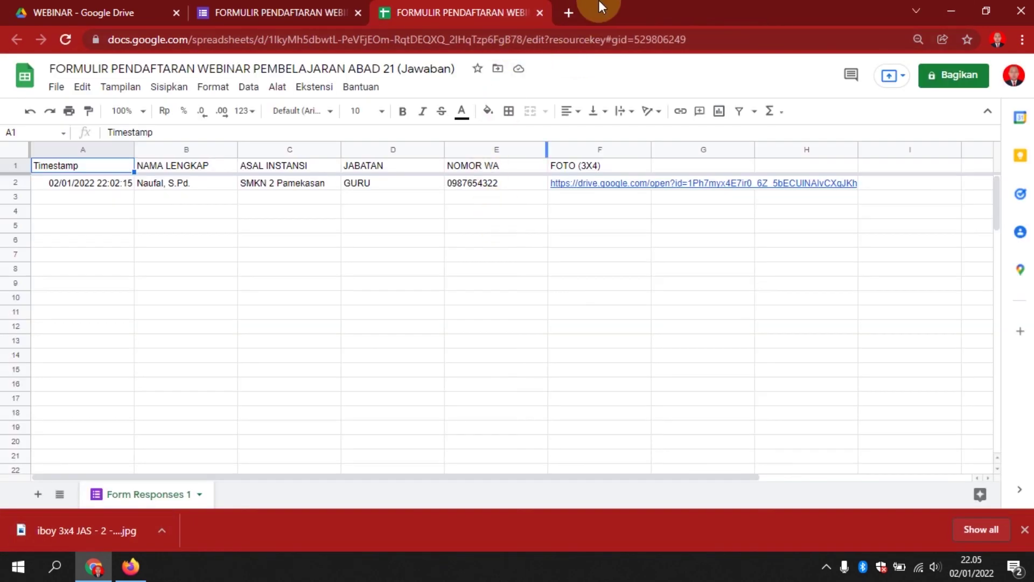
Close the response spreadsheet and the form editor to return to the WEBINAR folder in Google Drive.
click(539, 13)
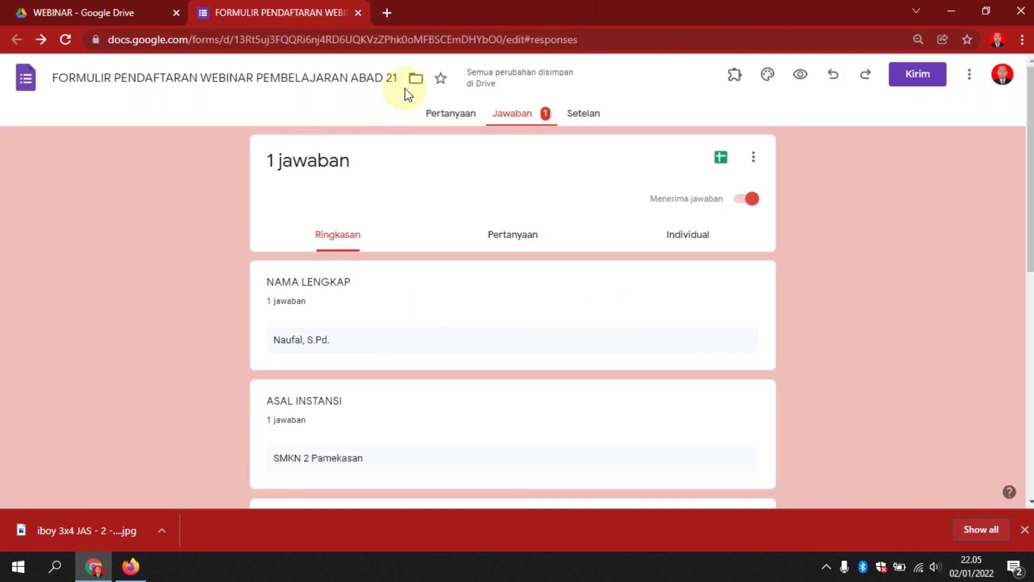
click(450, 114)
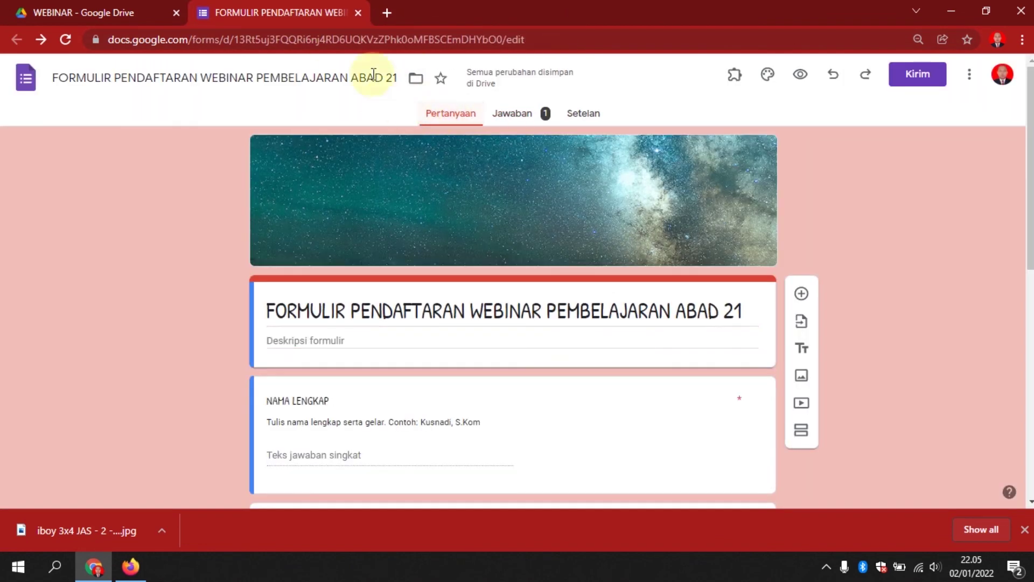
click(357, 12)
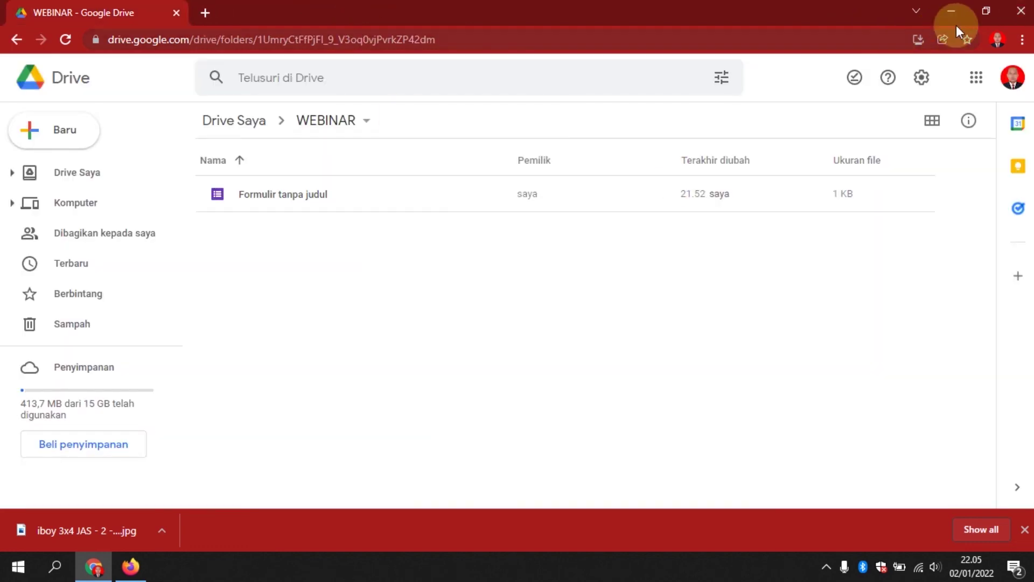